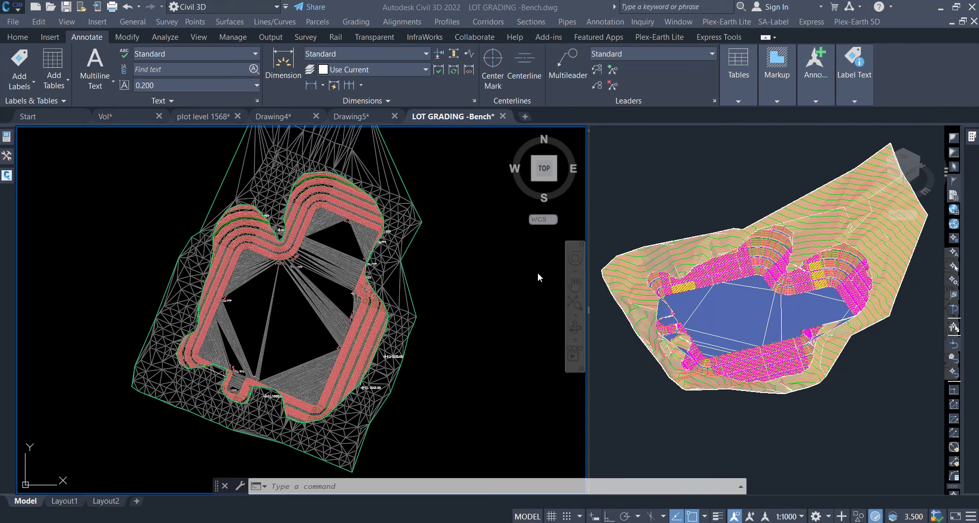
Select the benched corridor TIN surface in the left plan viewport and bring up its shortcut menu
{"action": "left_click", "coordinate": [506, 273]}
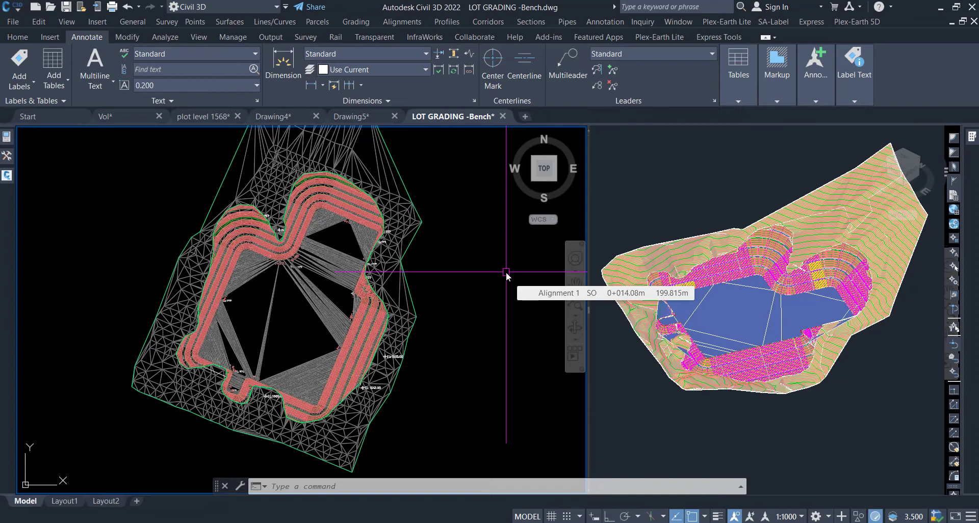
{"action": "left_click", "coordinate": [478, 288]}
{"action": "left_click", "coordinate": [477, 250]}
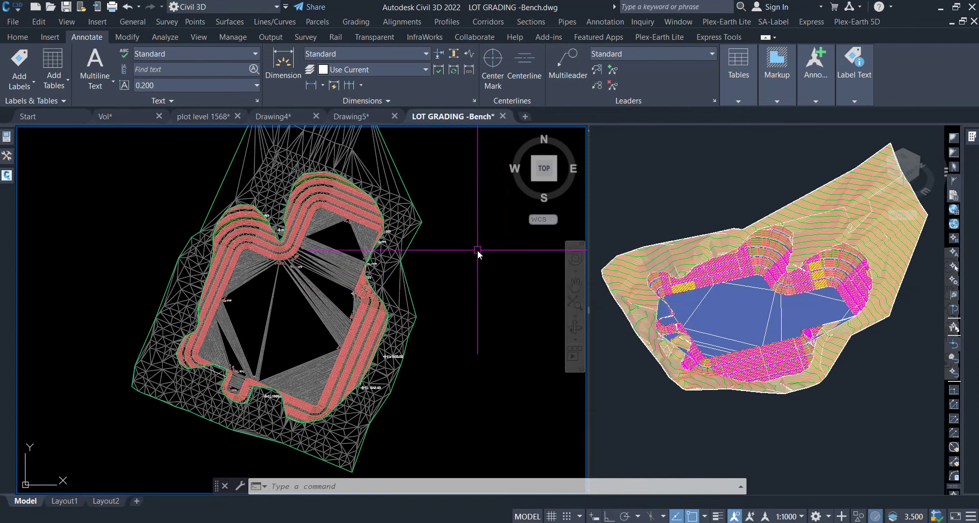
{"action": "left_click", "coordinate": [342, 253]}
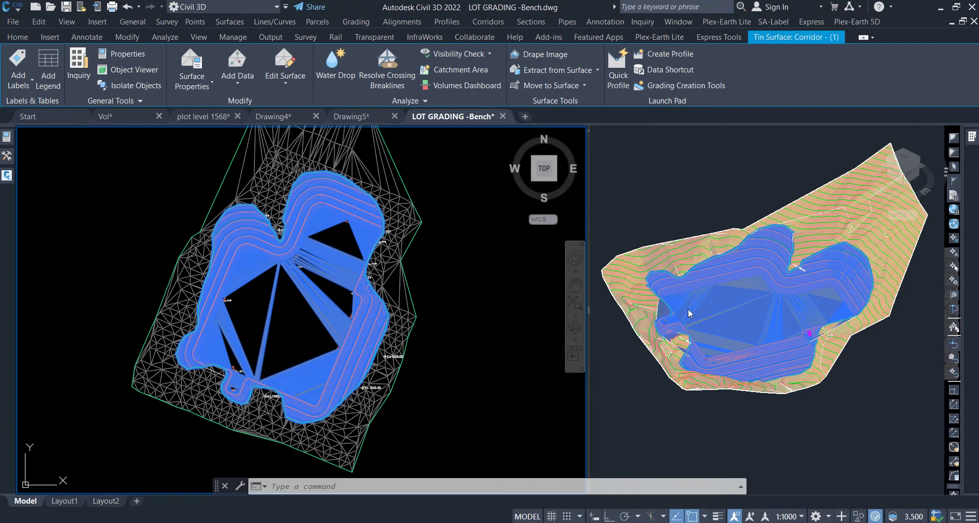
{"action": "right_click", "coordinate": [318, 287]}
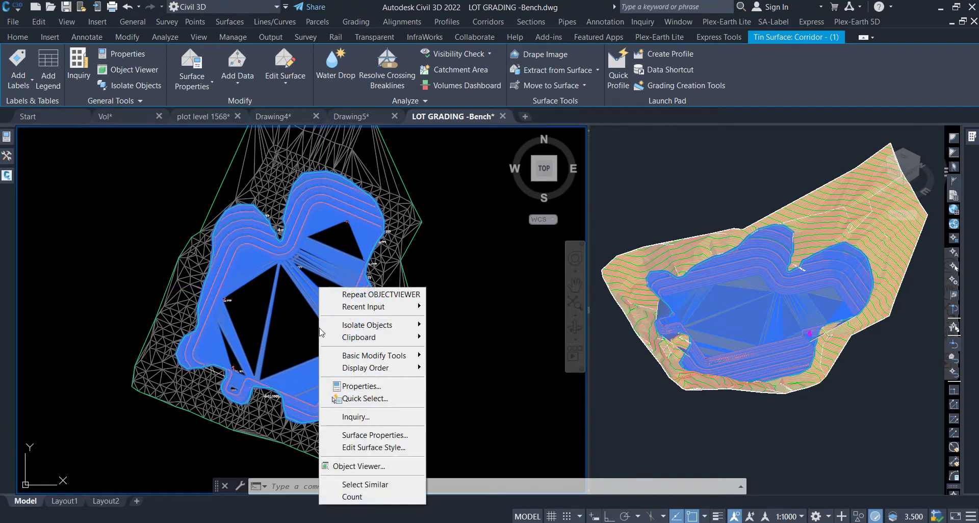
{"action": "left_click", "coordinate": [341, 467]}
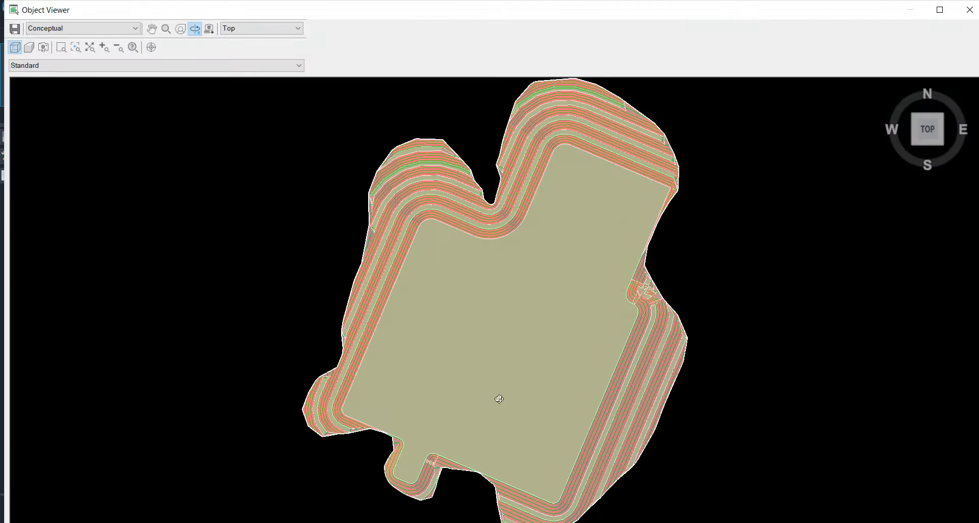
{"action": "left_click_drag", "start_coordinate": [498, 399], "coordinate": [431, 257]}
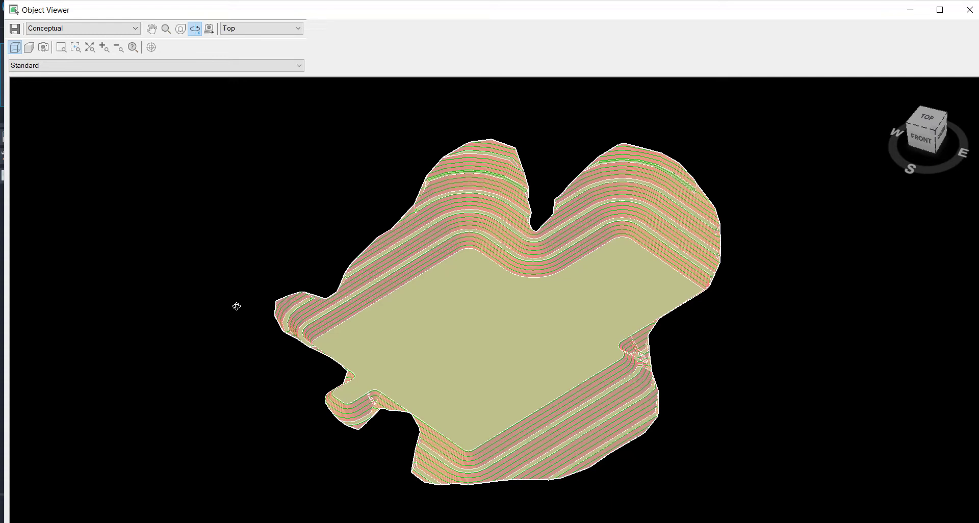
{"action": "left_click_drag", "start_coordinate": [463, 404], "coordinate": [446, 387]}
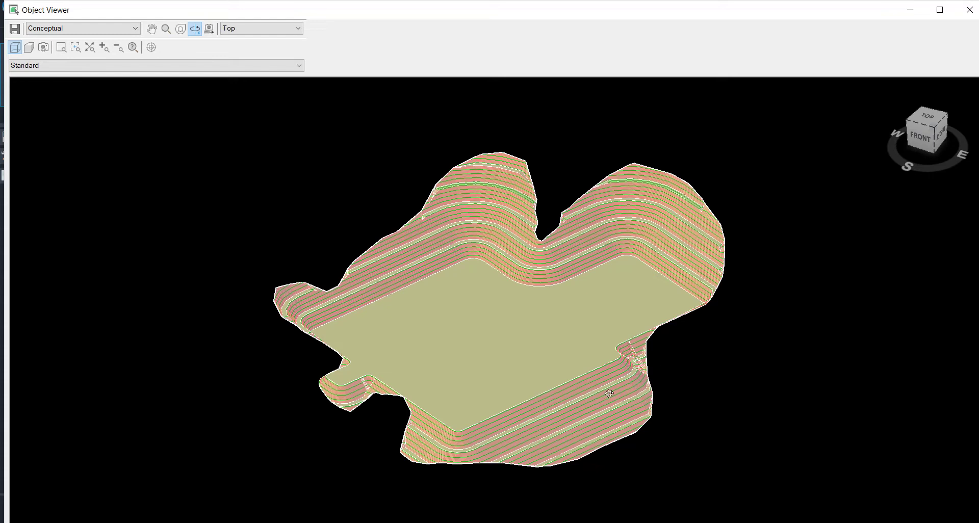
{"action": "left_click_drag", "start_coordinate": [585, 404], "coordinate": [489, 351]}
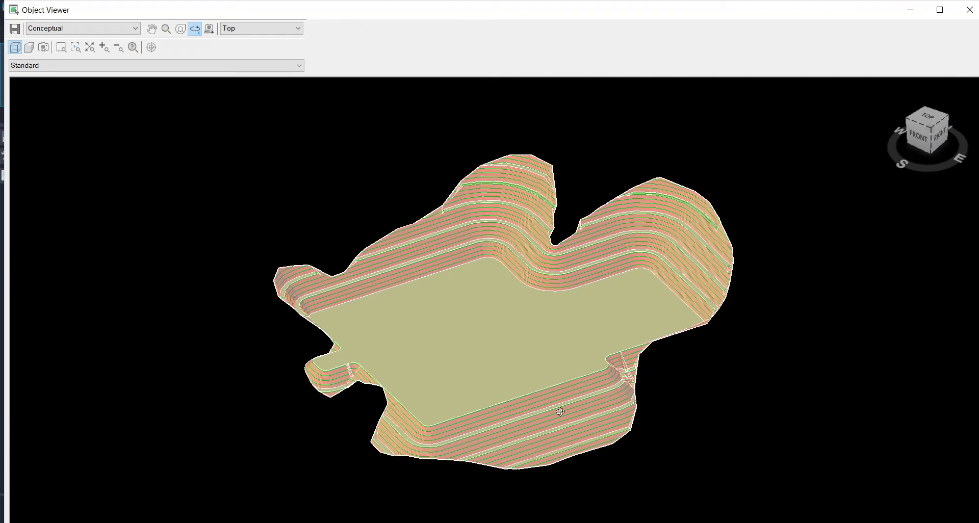
{"action": "left_click_drag", "start_coordinate": [507, 375], "coordinate": [559, 372]}
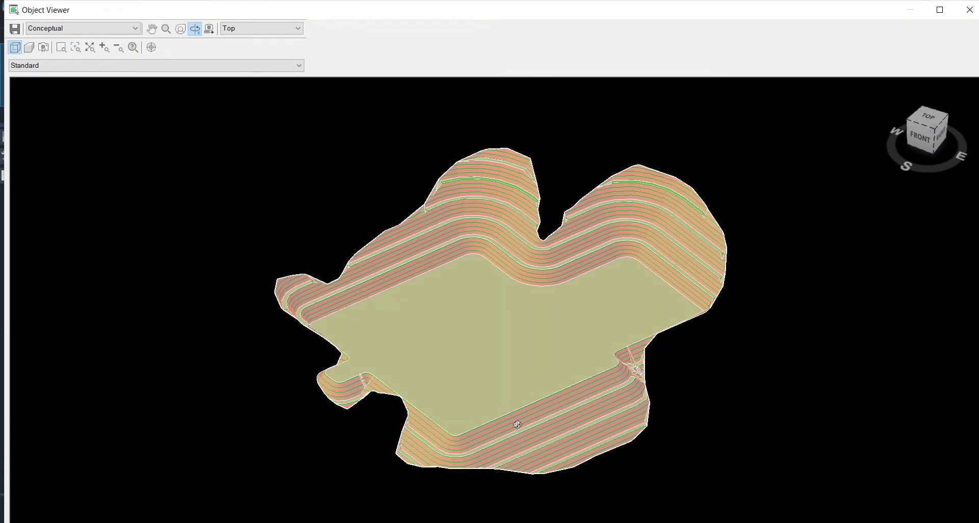
{"action": "scroll", "coordinate": [516, 423], "scroll_direction": "up", "scroll_amount": 2}
{"action": "scroll", "coordinate": [568, 264], "scroll_direction": "down", "scroll_amount": 2}
{"action": "left_click", "coordinate": [969, 9]}
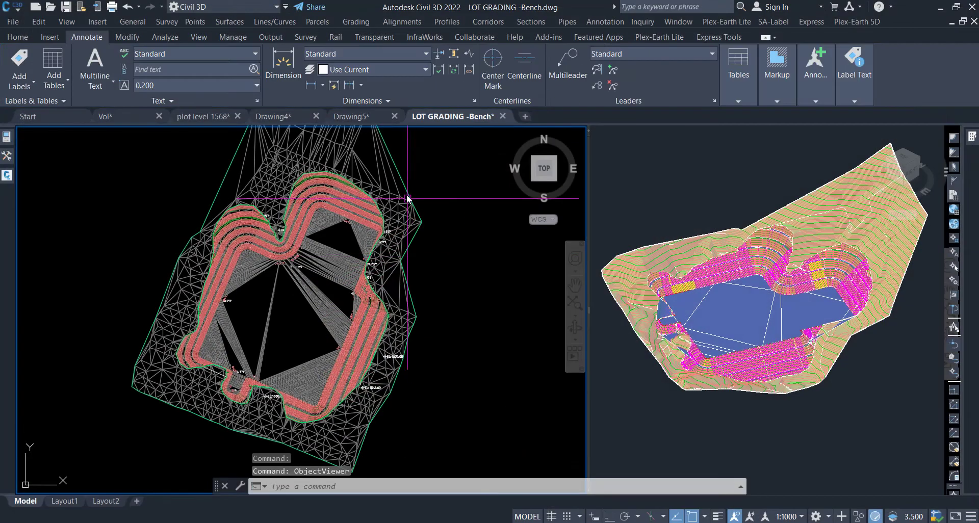
Switch to Drawing5 and centre the closed parcel boundary outline in the view
{"action": "left_click", "coordinate": [351, 116]}
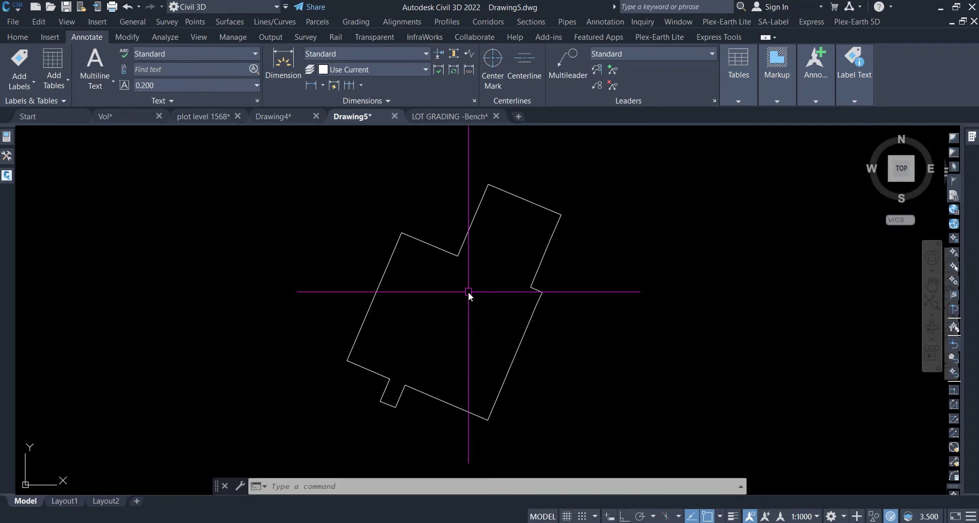
{"action": "middle_click_drag", "start_coordinate": [469, 292], "coordinate": [468, 295]}
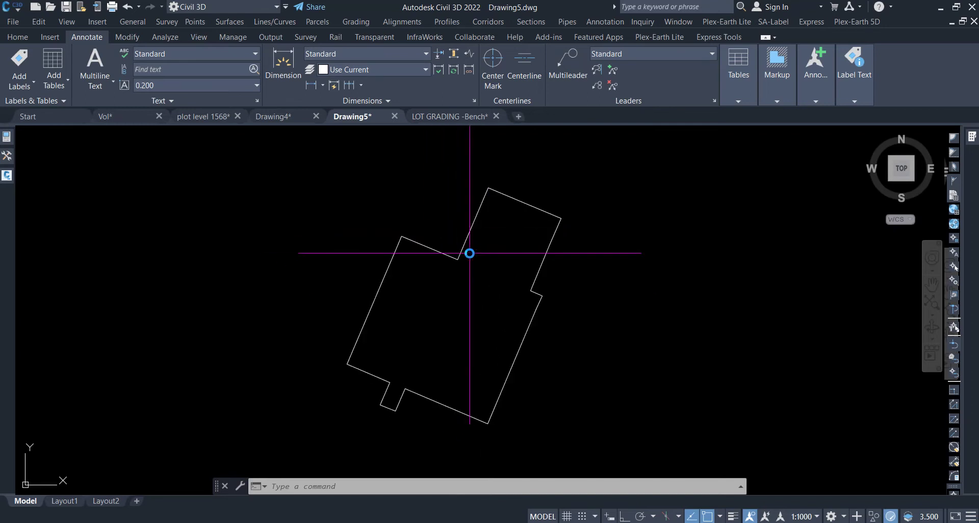
{"action": "scroll", "coordinate": [463, 261], "scroll_direction": "up", "scroll_amount": 2}
{"action": "scroll", "coordinate": [487, 258], "scroll_direction": "down", "scroll_amount": 2}
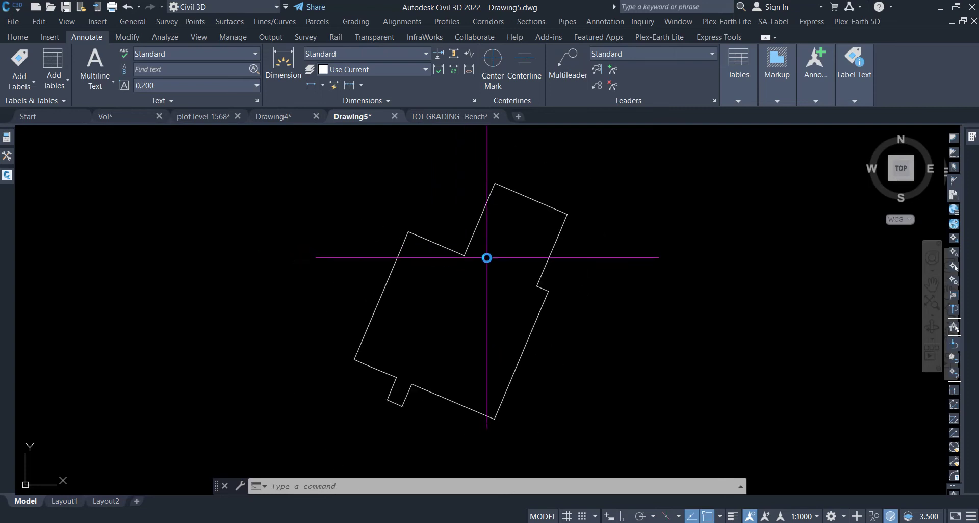
{"action": "scroll", "coordinate": [487, 257], "scroll_direction": "up", "scroll_amount": 2}
{"action": "scroll", "coordinate": [489, 258], "scroll_direction": "down", "scroll_amount": 2}
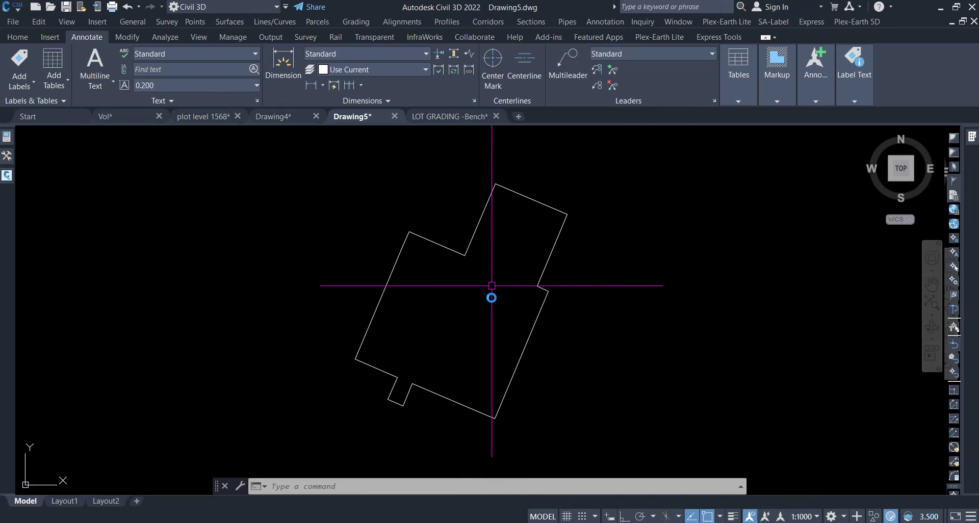
{"action": "middle_click_drag", "start_coordinate": [493, 317], "coordinate": [488, 318]}
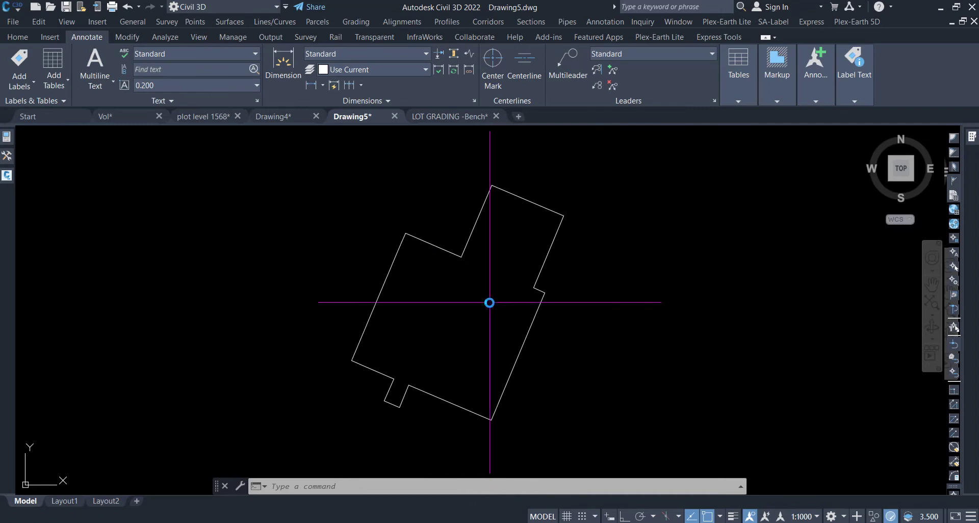
Fillet the right-side notch corner of the parcel outline with radius 7
{"action": "type", "text": "f"}
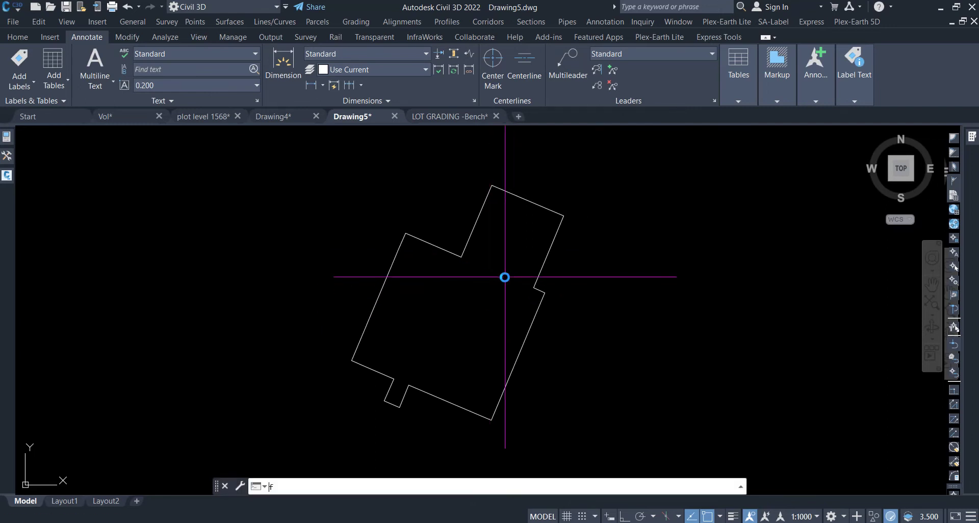
{"action": "key", "text": "Return"}
{"action": "type", "text": "r"}
{"action": "key", "text": "Return"}
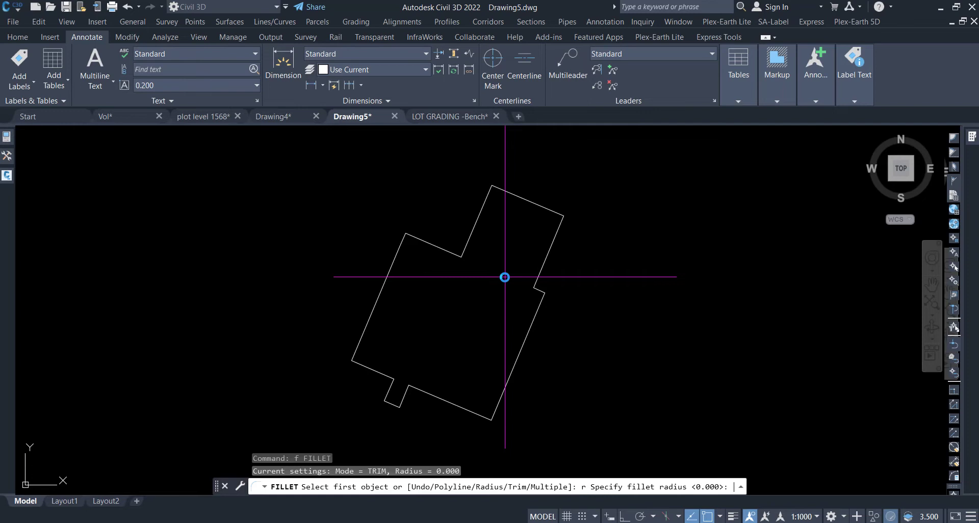
{"action": "type", "text": "7"}
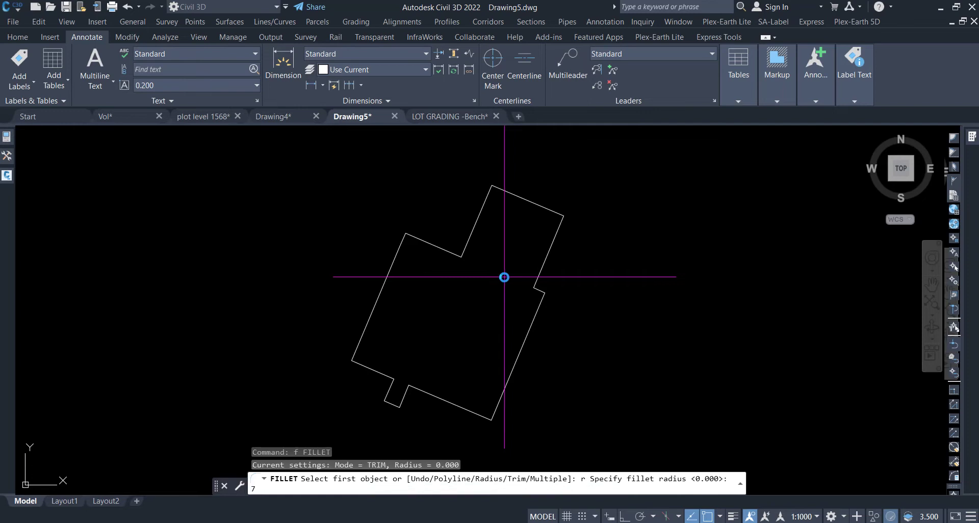
{"action": "key", "text": "Return"}
{"action": "scroll", "coordinate": [545, 280], "scroll_direction": "up", "scroll_amount": 5}
{"action": "left_click", "coordinate": [543, 267]}
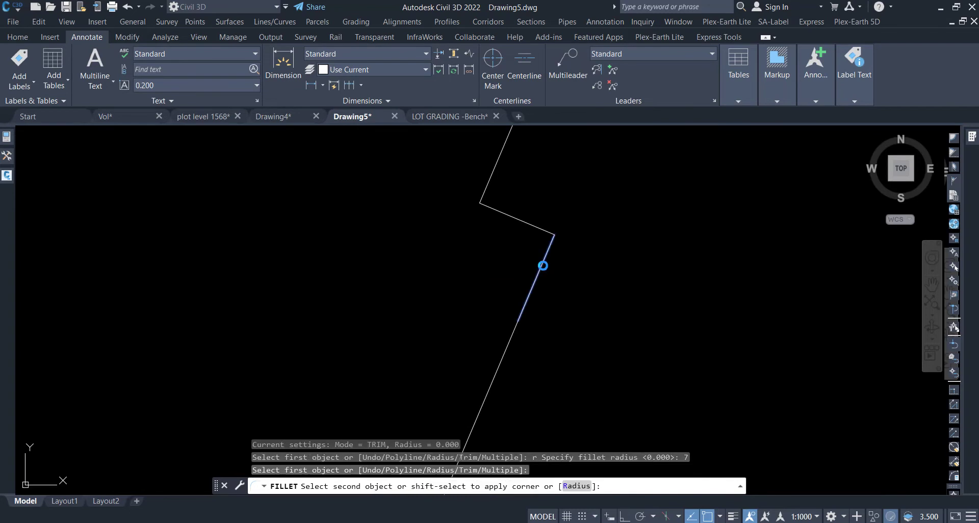
{"action": "left_click", "coordinate": [541, 230]}
{"action": "key", "text": "Return"}
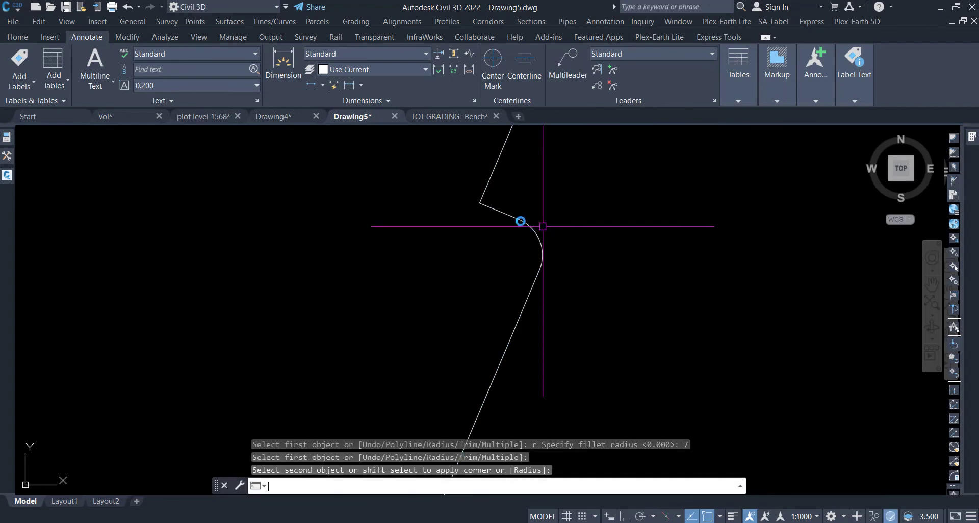
{"action": "left_click", "coordinate": [490, 210]}
{"action": "scroll", "coordinate": [474, 243], "scroll_direction": "down", "scroll_amount": 4}
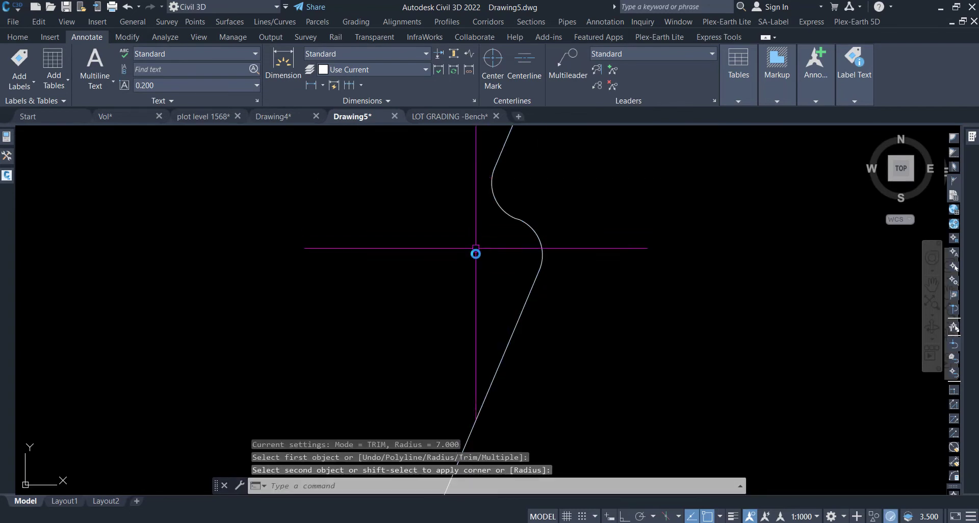
{"action": "key", "text": "Escape"}
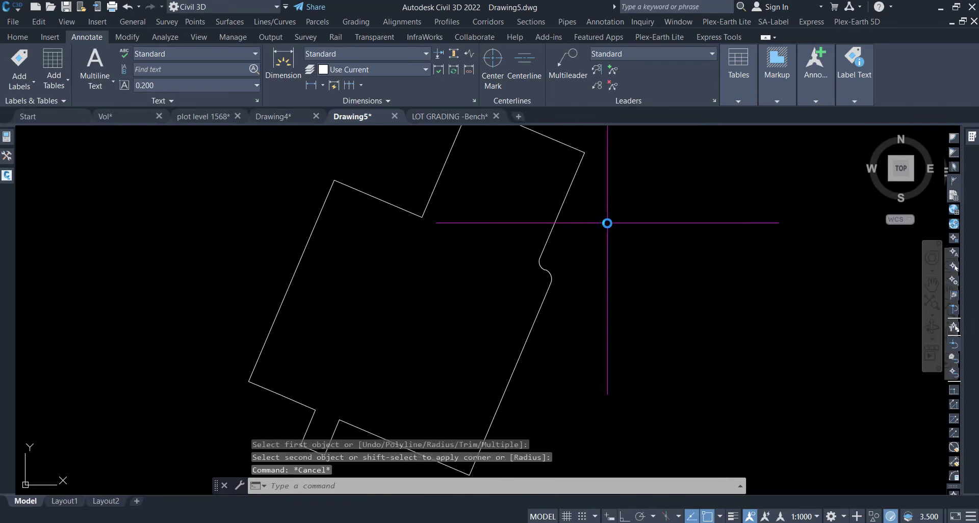
{"action": "key", "text": "Escape"}
{"action": "key", "text": "Escape"}
Round the top-right corner of the parcel outline with a radius 5 fillet
{"action": "type", "text": "f"}
{"action": "key", "text": "Return"}
{"action": "type", "text": "r"}
{"action": "key", "text": "Return"}
{"action": "type", "text": "5"}
{"action": "key", "text": "Return"}
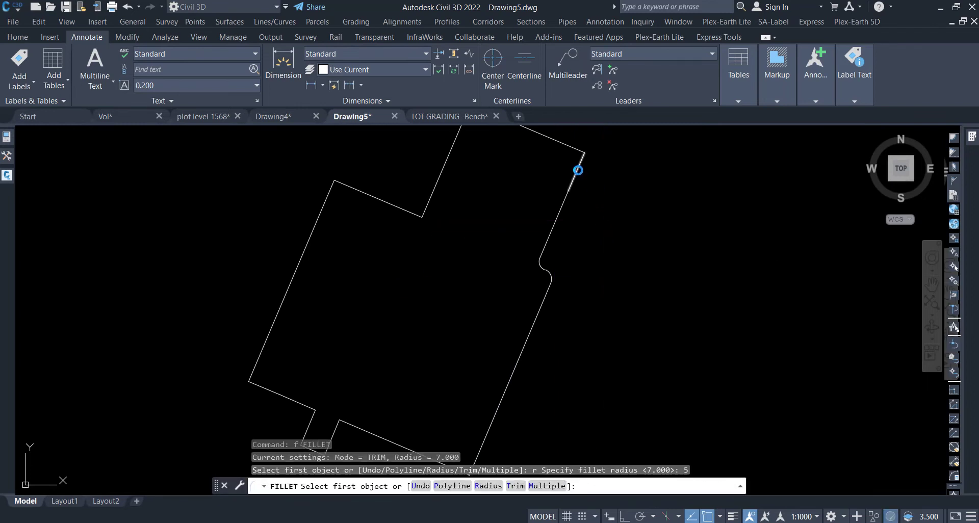
{"action": "left_click", "coordinate": [575, 170]}
{"action": "left_click", "coordinate": [572, 149]}
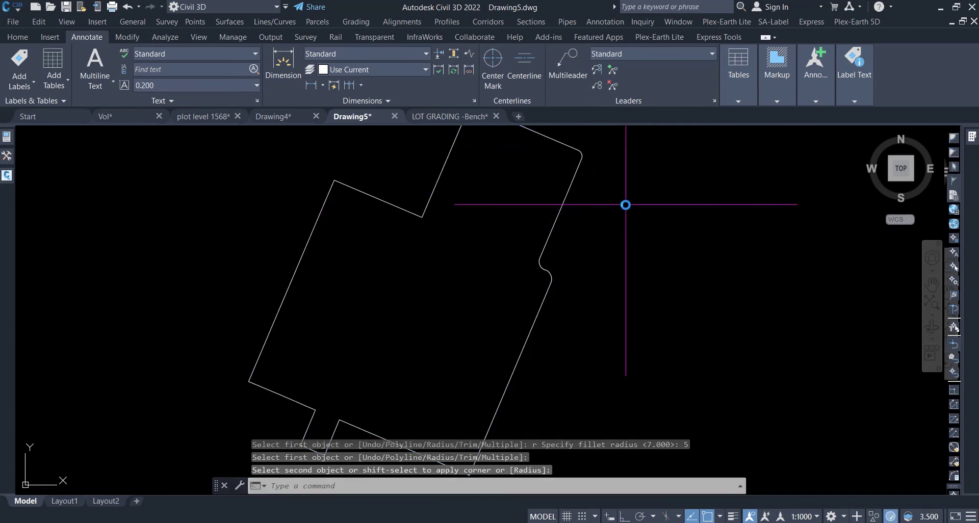
{"action": "scroll", "coordinate": [627, 227], "scroll_direction": "down", "scroll_amount": 3}
{"action": "left_click", "coordinate": [559, 149]}
{"action": "key", "text": "Return"}
{"action": "key", "text": "Escape"}
Restart FILLET with the radius set to 10
{"action": "type", "text": "f"}
{"action": "key", "text": "Return"}
{"action": "type", "text": "r"}
{"action": "key", "text": "Return"}
{"action": "type", "text": "10"}
{"action": "key", "text": "Return"}
Fillet the upper inner notch corner of the lot outline
{"action": "left_click", "coordinate": [531, 159]}
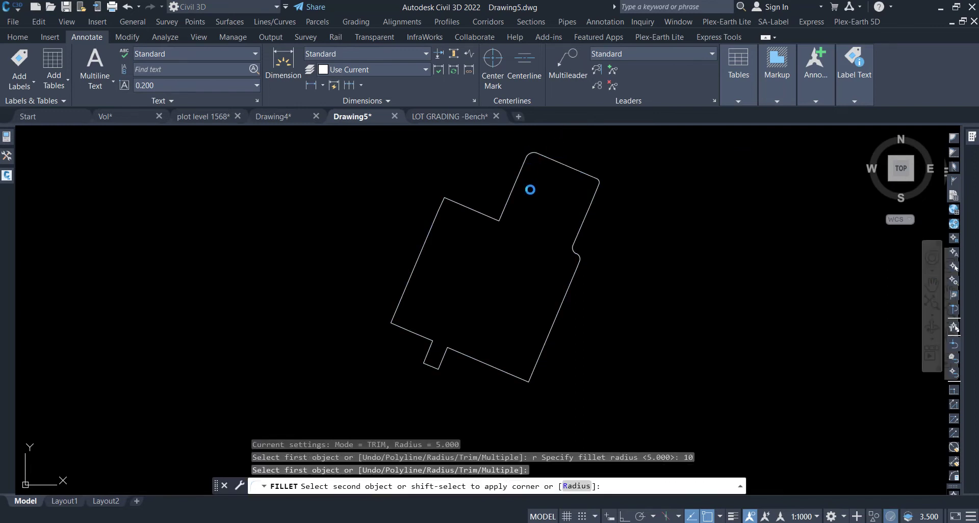
{"action": "key", "text": "Escape"}
{"action": "key", "text": "Escape"}
{"action": "key", "text": "Escape"}
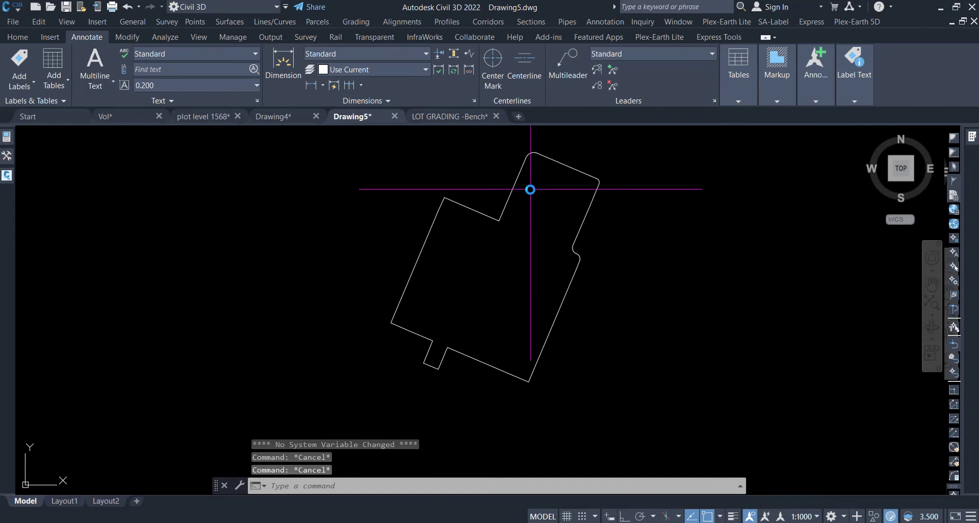
{"action": "type", "text": "fr"}
{"action": "key", "text": "Return"}
{"action": "type", "text": "r"}
{"action": "key", "text": "Return"}
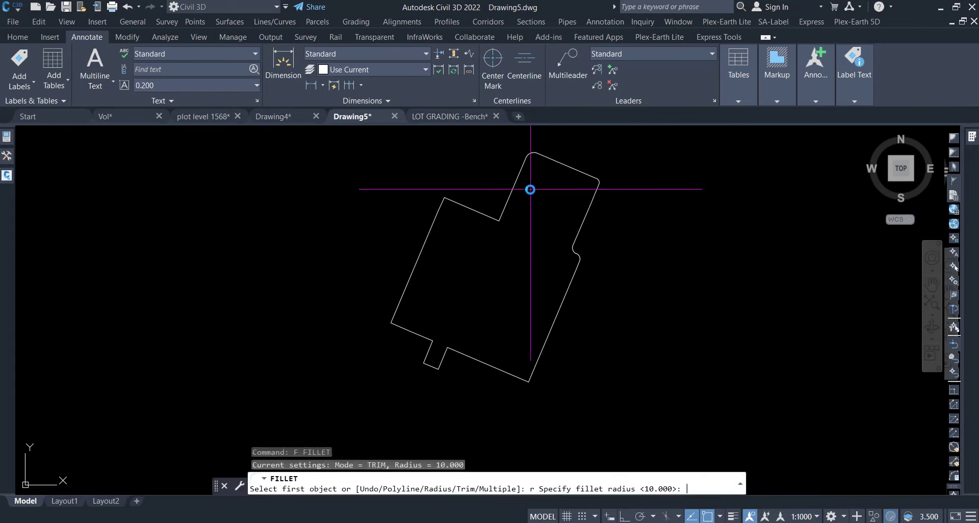
{"action": "type", "text": "25"}
{"action": "key", "text": "Return"}
{"action": "left_click", "coordinate": [510, 200]}
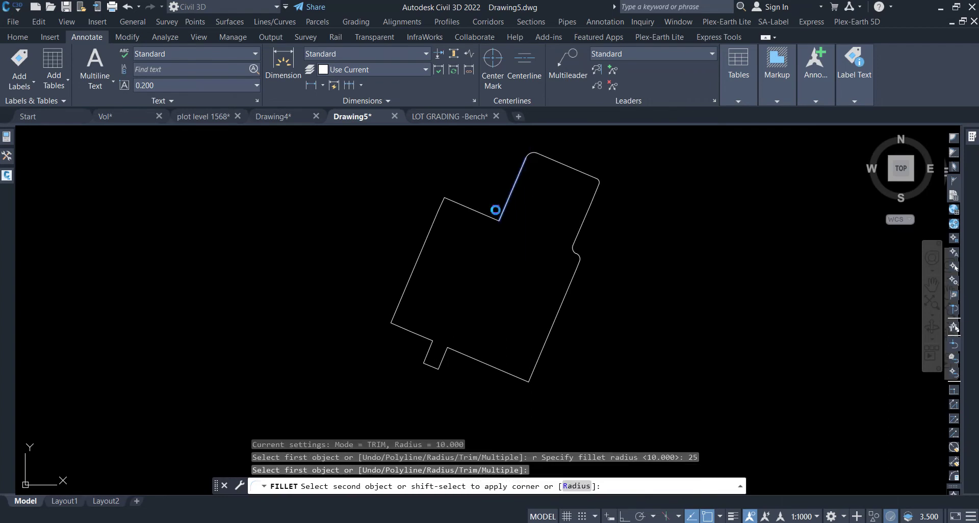
{"action": "left_click", "coordinate": [487, 214]}
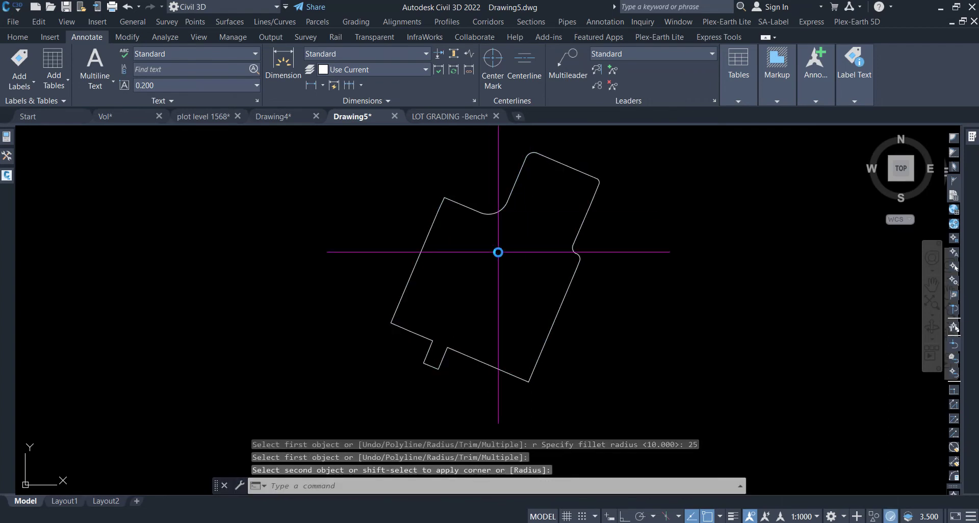
Round the next corner of the outline with a radius 10 fillet
{"action": "key", "text": "Escape"}
{"action": "key", "text": "Escape"}
{"action": "key", "text": "Escape"}
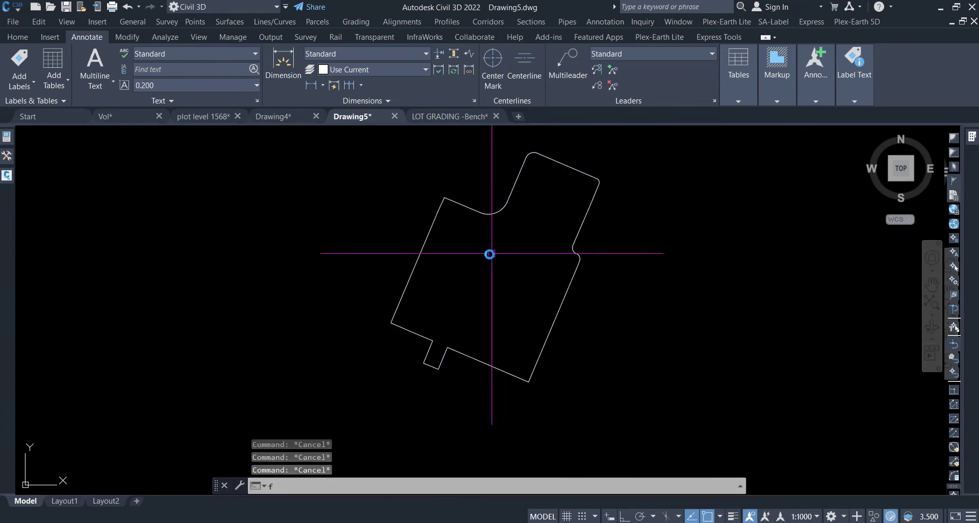
{"action": "type", "text": "f"}
{"action": "key", "text": "Return"}
{"action": "type", "text": "r"}
{"action": "key", "text": "Return"}
{"action": "type", "text": "0"}
{"action": "key", "text": "Return"}
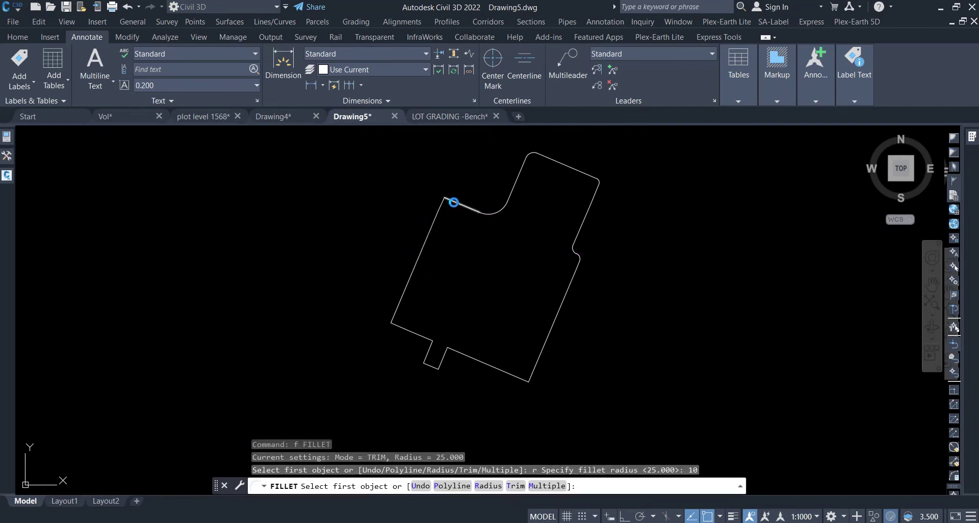
{"action": "left_click", "coordinate": [445, 209]}
{"action": "left_click", "coordinate": [443, 205]}
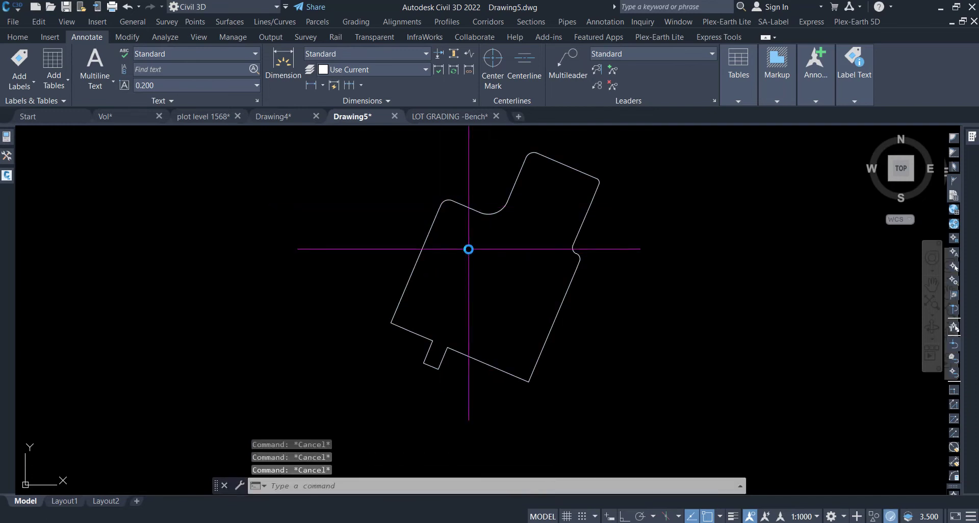
Change the fillet radius to 5 and round the upper-left corner
{"action": "type", "text": "f"}
{"action": "key", "text": "Return"}
{"action": "type", "text": "r"}
{"action": "key", "text": "Return"}
{"action": "type", "text": "5"}
{"action": "key", "text": "Return"}
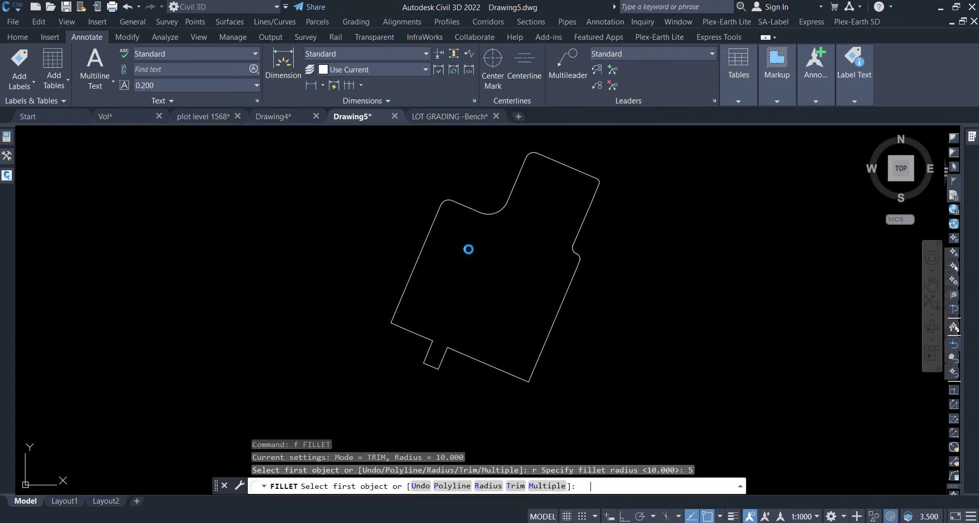
{"action": "scroll", "coordinate": [425, 377], "scroll_direction": "up", "scroll_amount": 2}
{"action": "scroll", "coordinate": [425, 377], "scroll_direction": "up", "scroll_amount": 2}
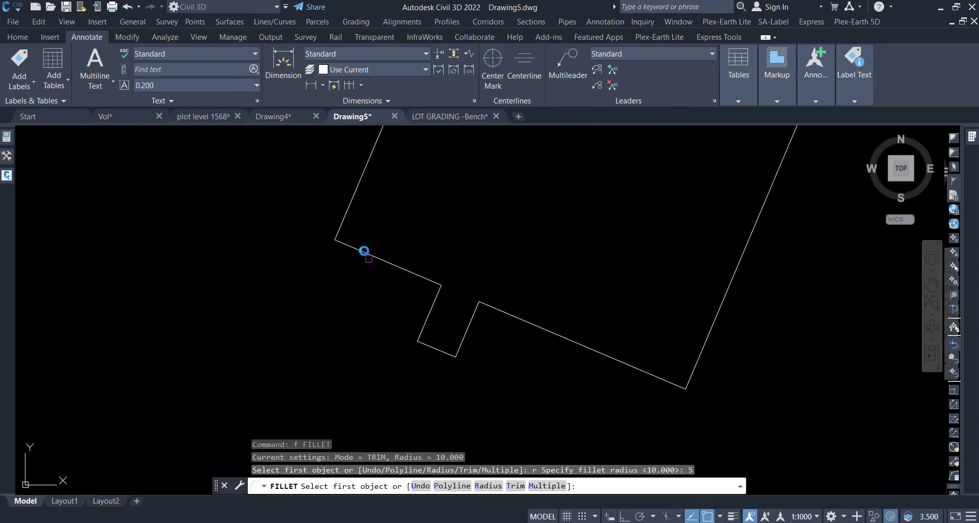
{"action": "left_click", "coordinate": [342, 223]}
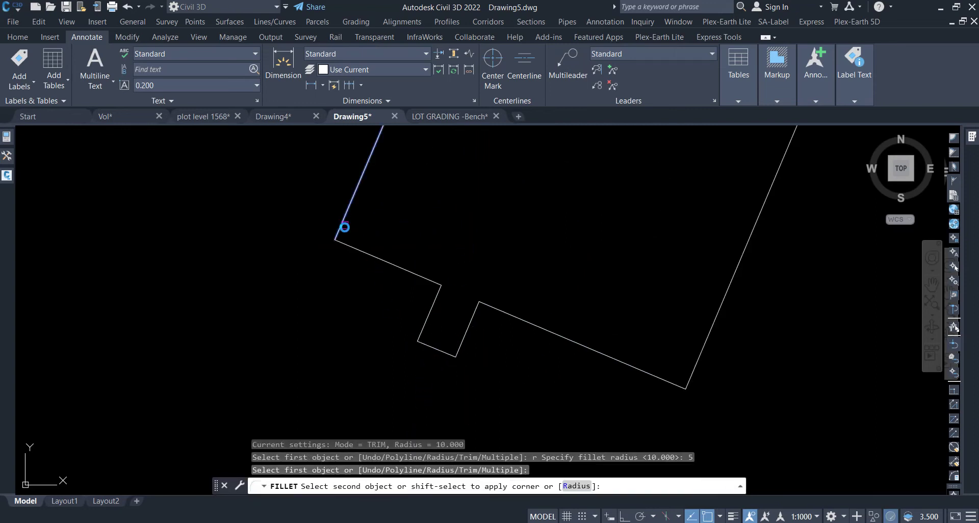
{"action": "left_click", "coordinate": [389, 262]}
Fillet the corner beside the lower notch and the notch's lower-left and lower-right corners
{"action": "key", "text": "Return"}
{"action": "left_click", "coordinate": [414, 273]}
{"action": "left_click", "coordinate": [430, 291]}
{"action": "key", "text": "Return"}
{"action": "left_click", "coordinate": [425, 327]}
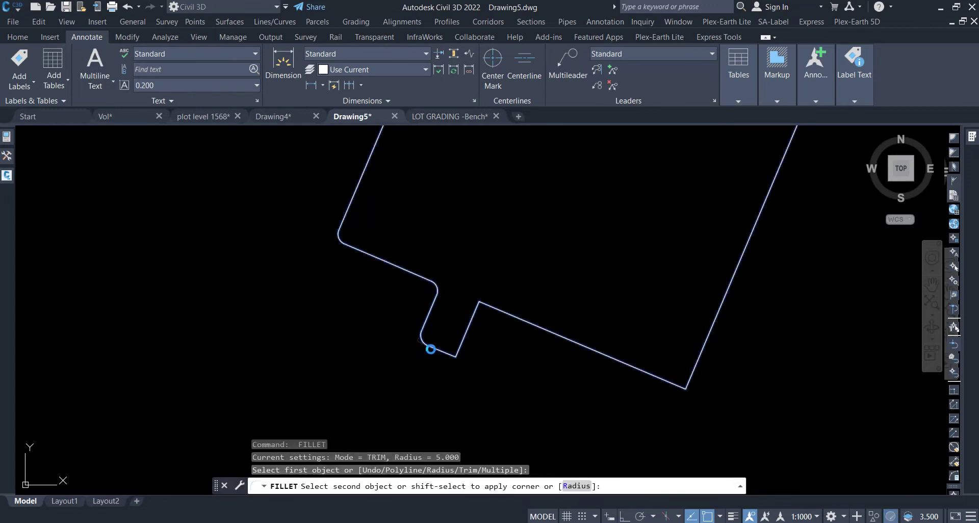
{"action": "left_click", "coordinate": [429, 351]}
{"action": "key", "text": "Return"}
{"action": "left_click", "coordinate": [452, 345]}
{"action": "left_click", "coordinate": [462, 339]}
{"action": "key", "text": "Return"}
{"action": "left_click", "coordinate": [484, 310]}
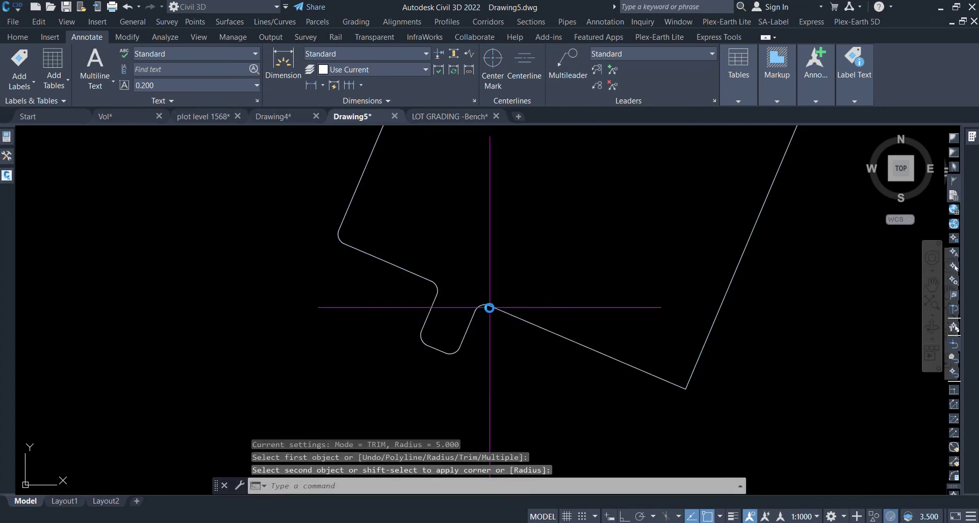
{"action": "key", "text": "Escape"}
Round the lower-right corner of the lot outline with radius 5
{"action": "key", "text": "Return"}
{"action": "left_click", "coordinate": [654, 375]}
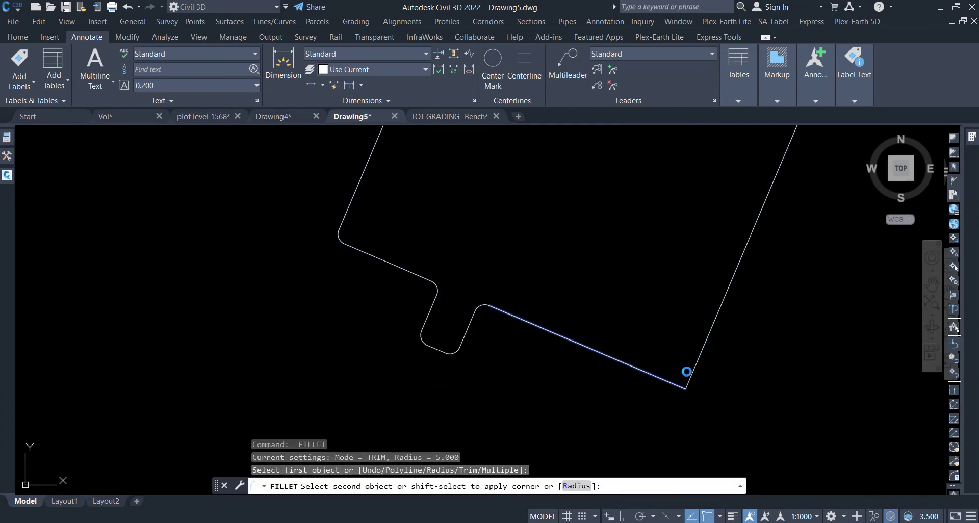
{"action": "left_click", "coordinate": [689, 371]}
{"action": "key", "text": "Return"}
{"action": "key", "text": "Escape"}
{"action": "key", "text": "Escape"}
Recentre the filleted lot outline and bring up the Home tab alignment creation options
{"action": "scroll", "coordinate": [491, 397], "scroll_direction": "down", "scroll_amount": 2}
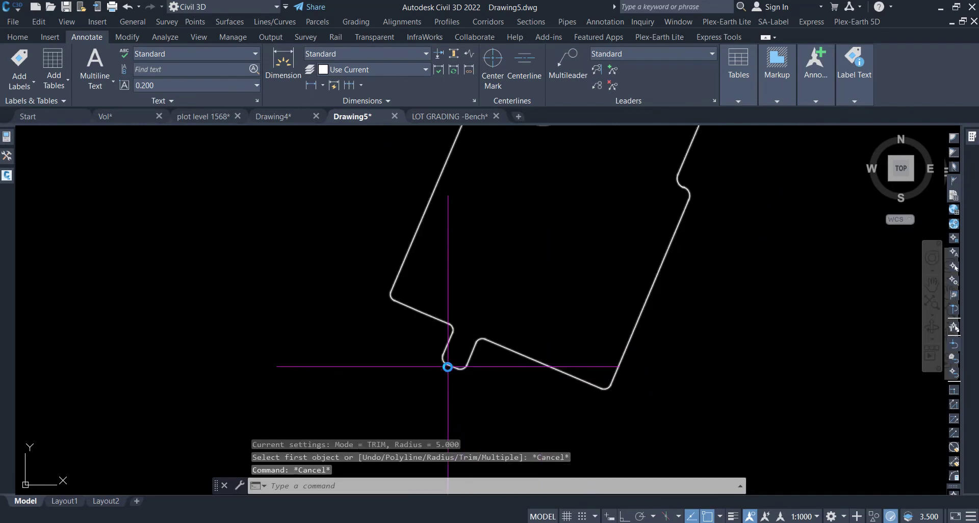
{"action": "scroll", "coordinate": [448, 365], "scroll_direction": "down", "scroll_amount": 2}
{"action": "scroll", "coordinate": [435, 376], "scroll_direction": "down", "scroll_amount": 2}
{"action": "scroll", "coordinate": [510, 312], "scroll_direction": "up", "scroll_amount": 2}
{"action": "scroll", "coordinate": [518, 310], "scroll_direction": "up", "scroll_amount": 2}
{"action": "scroll", "coordinate": [545, 229], "scroll_direction": "up", "scroll_amount": 1}
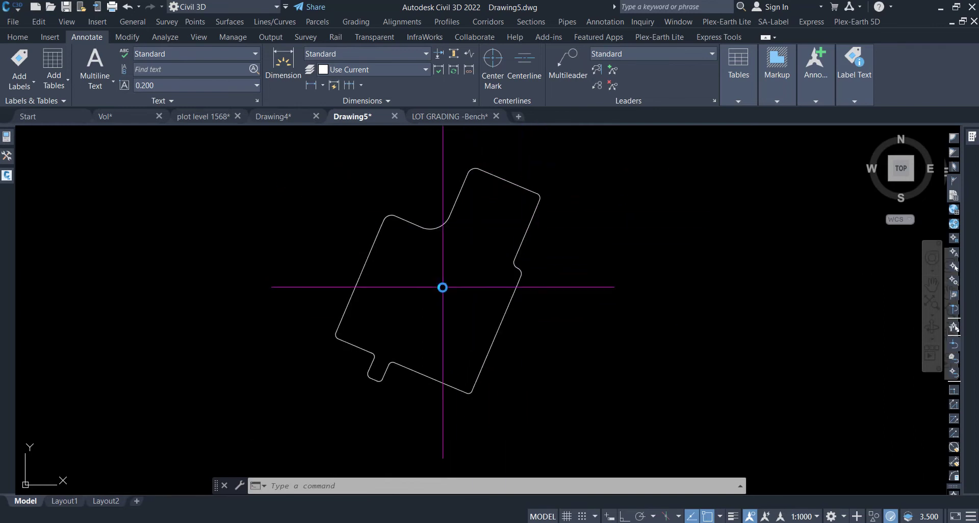
{"action": "middle_click_drag", "start_coordinate": [442, 287], "coordinate": [453, 304]}
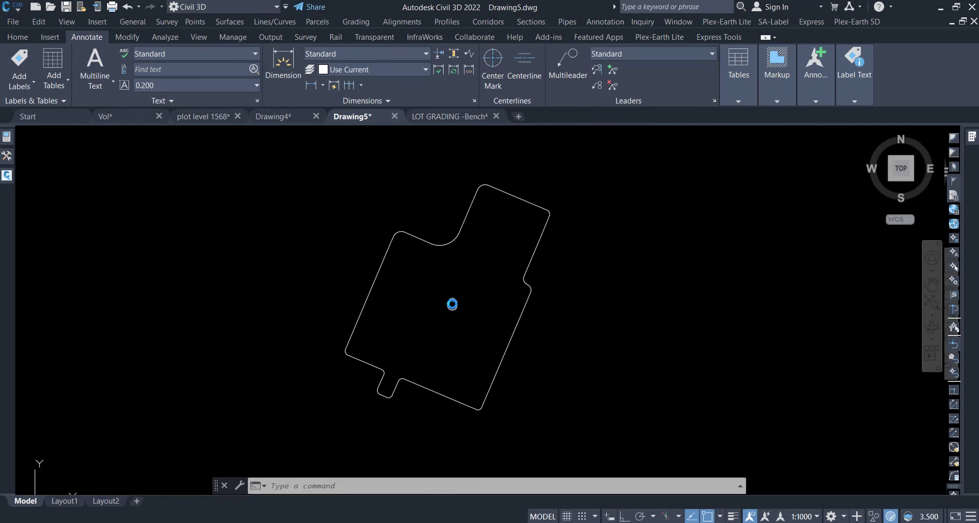
{"action": "key", "text": "Escape"}
{"action": "key", "text": "Escape"}
{"action": "key", "text": "Escape"}
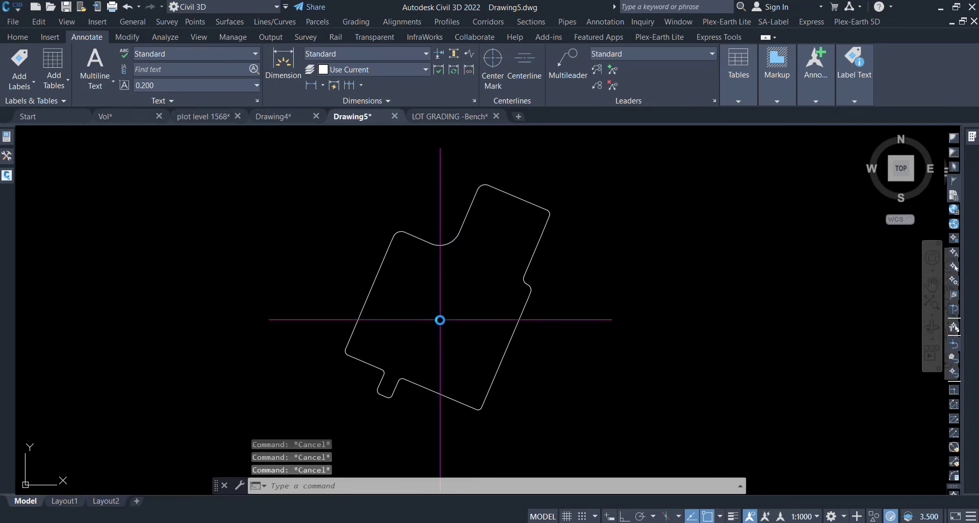
{"action": "left_click", "coordinate": [18, 37]}
{"action": "left_click", "coordinate": [315, 54]}
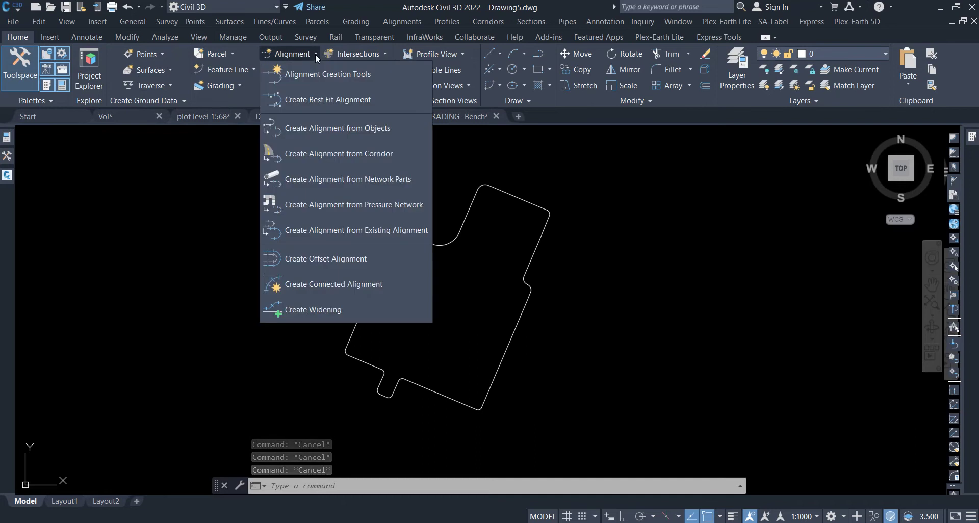
Create an alignment from the filleted lot polyline using the Major and Minor only label set
{"action": "left_click", "coordinate": [337, 128]}
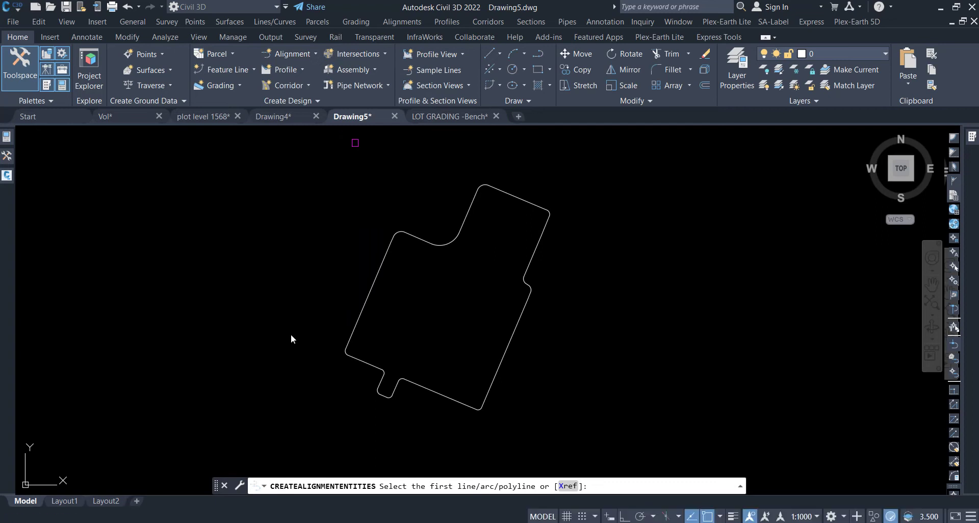
{"action": "left_click", "coordinate": [512, 343]}
{"action": "key", "text": "Return"}
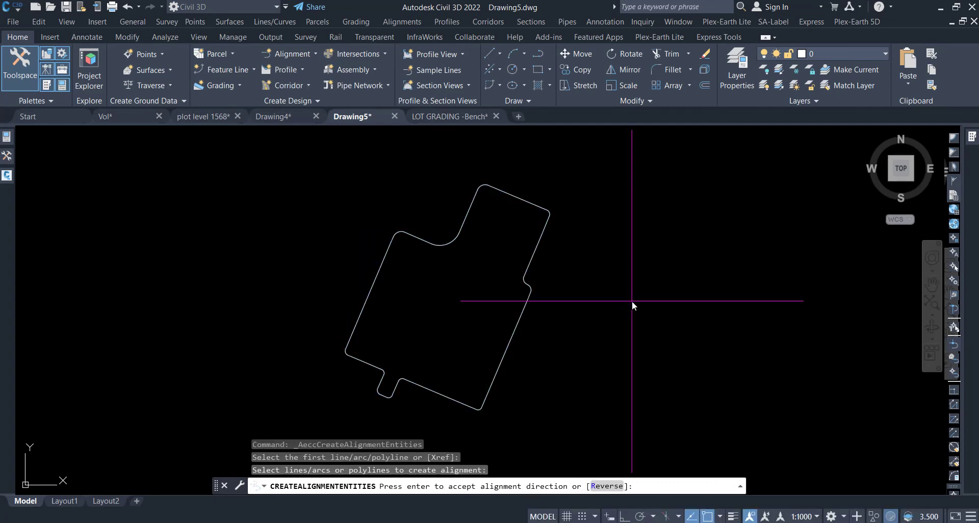
{"action": "key", "text": "Return"}
{"action": "left_click_drag", "start_coordinate": [505, 115], "coordinate": [470, 114]}
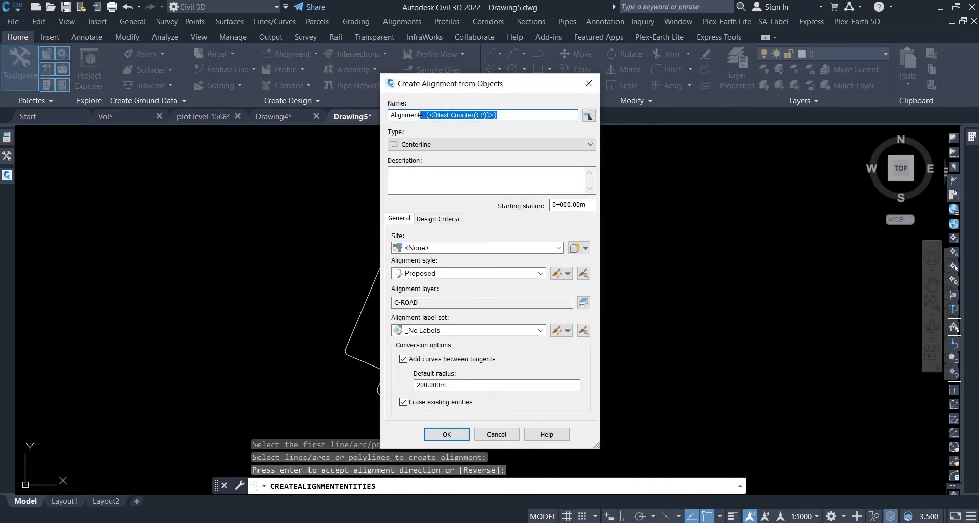
{"action": "left_click", "coordinate": [438, 333]}
{"action": "left_click", "coordinate": [449, 364]}
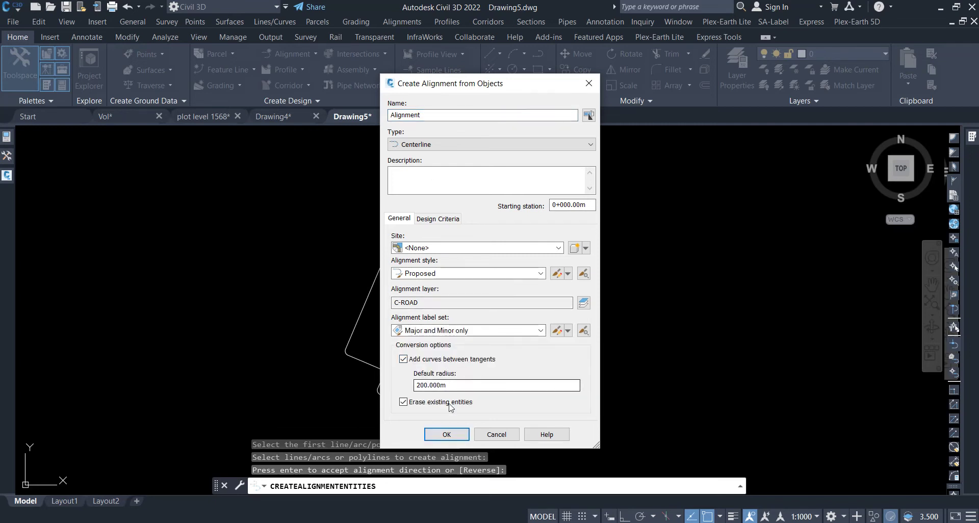
{"action": "left_click", "coordinate": [446, 434]}
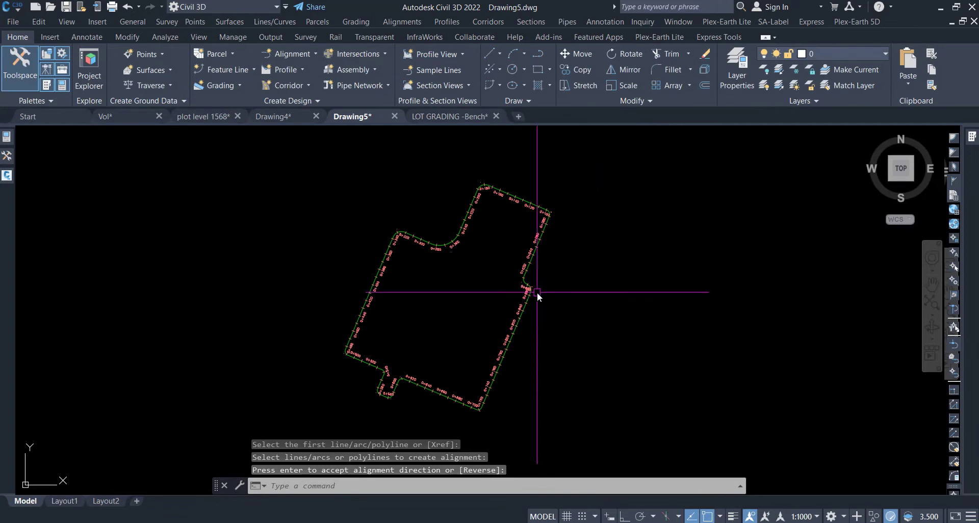
{"action": "scroll", "coordinate": [537, 292], "scroll_direction": "up", "scroll_amount": 5}
{"action": "scroll", "coordinate": [512, 261], "scroll_direction": "down", "scroll_amount": 1}
{"action": "scroll", "coordinate": [505, 285], "scroll_direction": "down", "scroll_amount": 2}
{"action": "scroll", "coordinate": [508, 273], "scroll_direction": "up", "scroll_amount": 3}
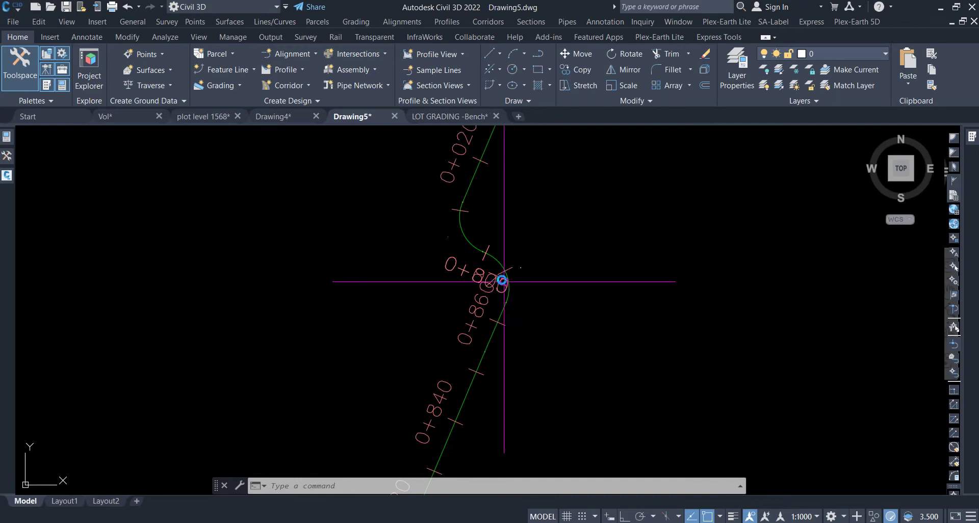
{"action": "left_click", "coordinate": [479, 276]}
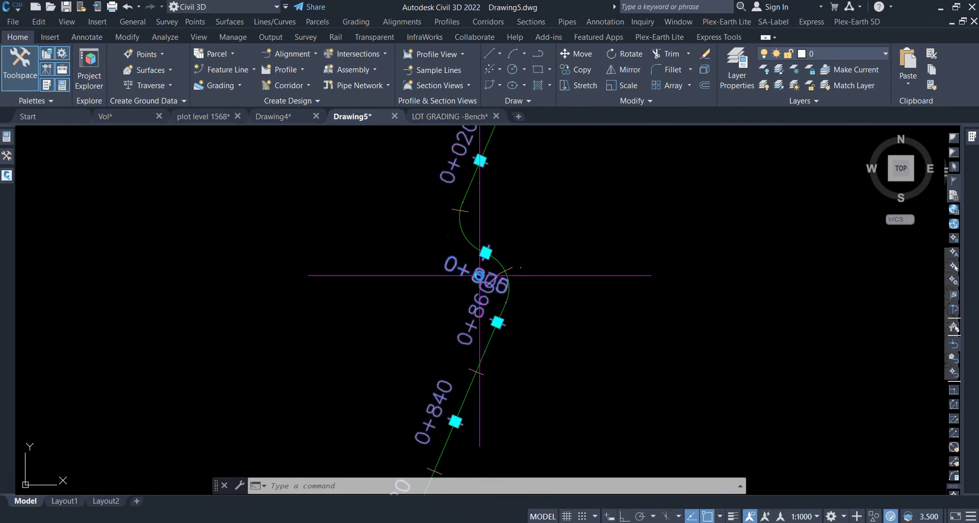
{"action": "key", "text": "Escape"}
{"action": "key", "text": "Escape"}
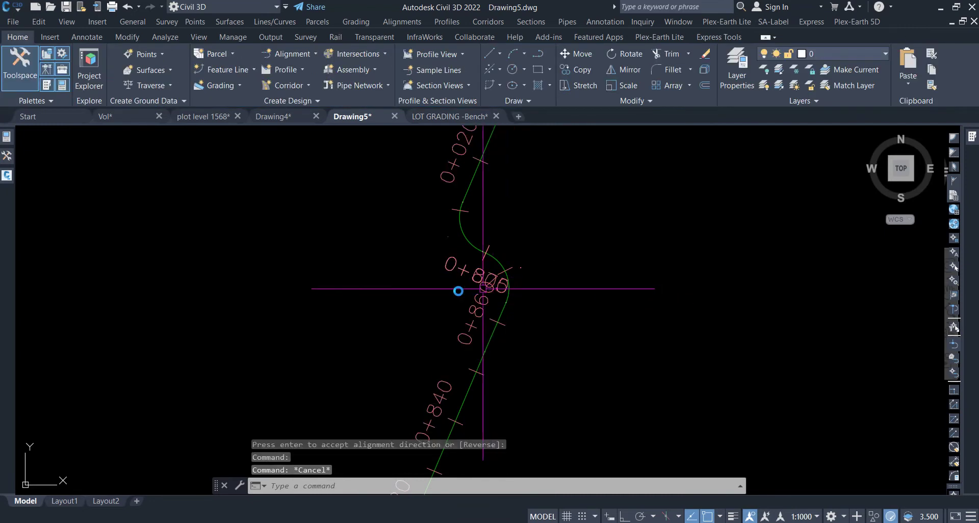
{"action": "scroll", "coordinate": [428, 292], "scroll_direction": "down", "scroll_amount": 8}
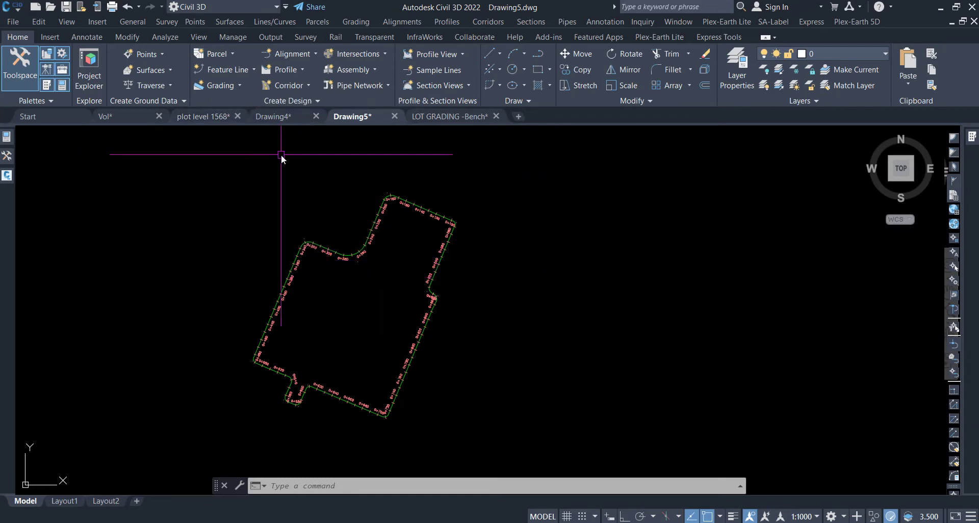
{"action": "left_click", "coordinate": [168, 71]}
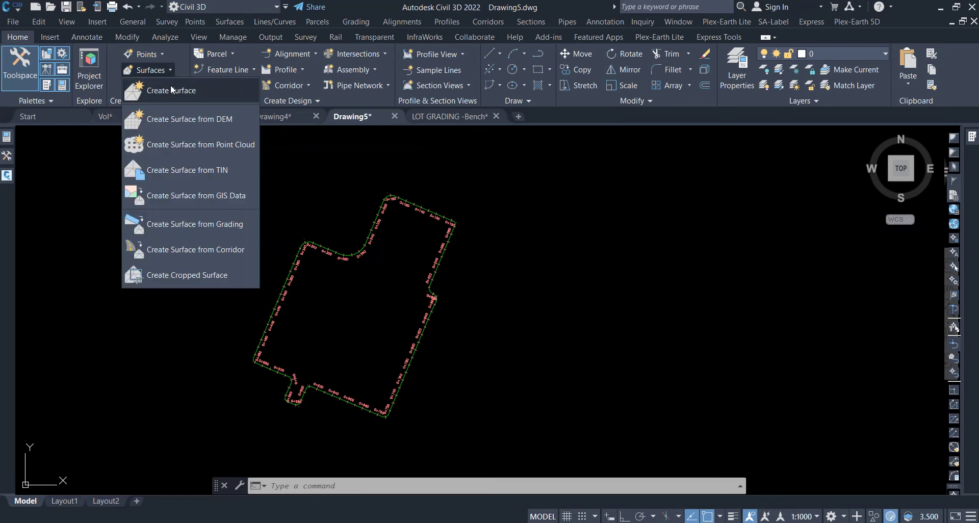
Create TIN surface 'EG' with the Contours 1m and 5m (Design) style
{"action": "left_click", "coordinate": [172, 90]}
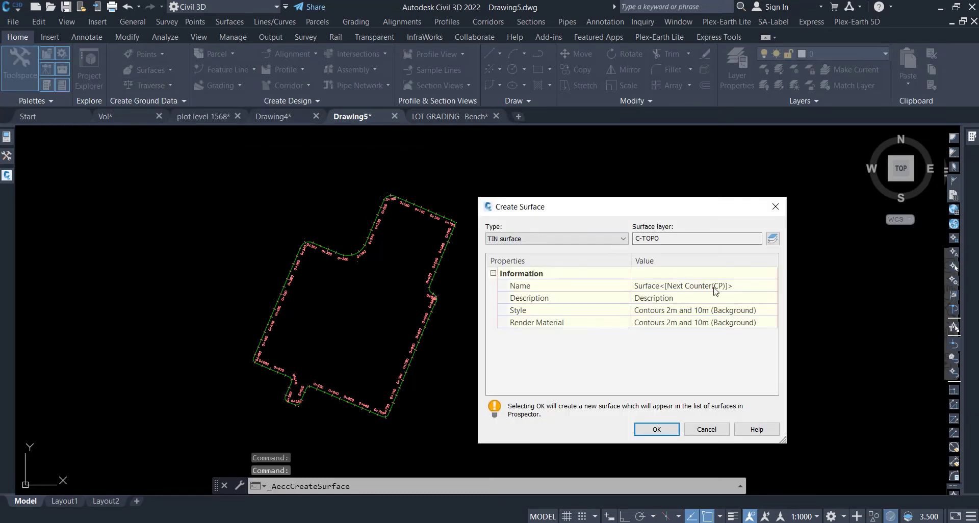
{"action": "left_click", "coordinate": [715, 286]}
{"action": "type", "text": "EG"}
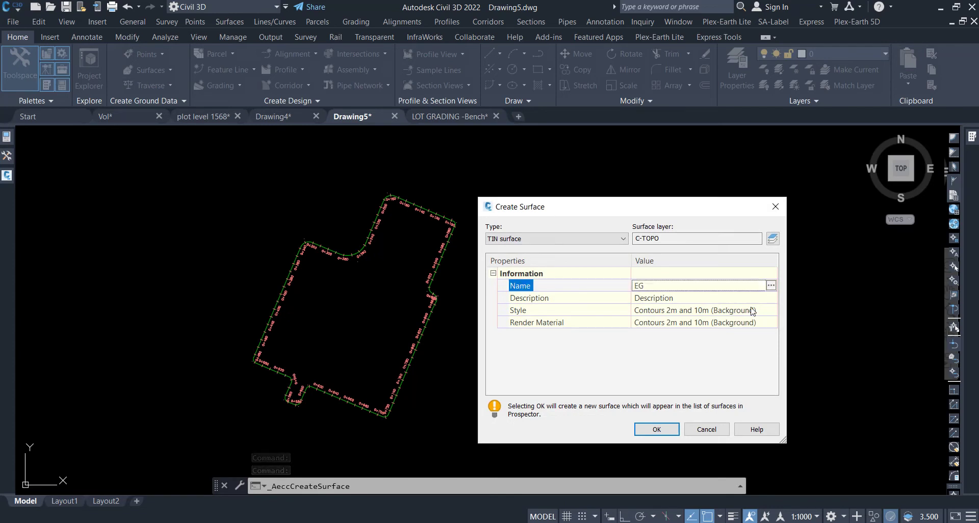
{"action": "left_click", "coordinate": [754, 310]}
{"action": "left_click", "coordinate": [771, 310]}
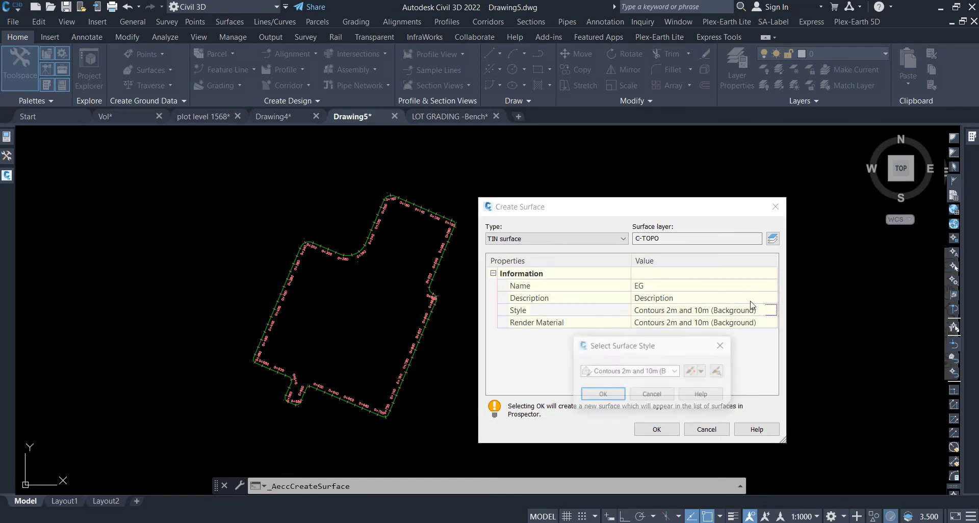
{"action": "left_click", "coordinate": [676, 372]}
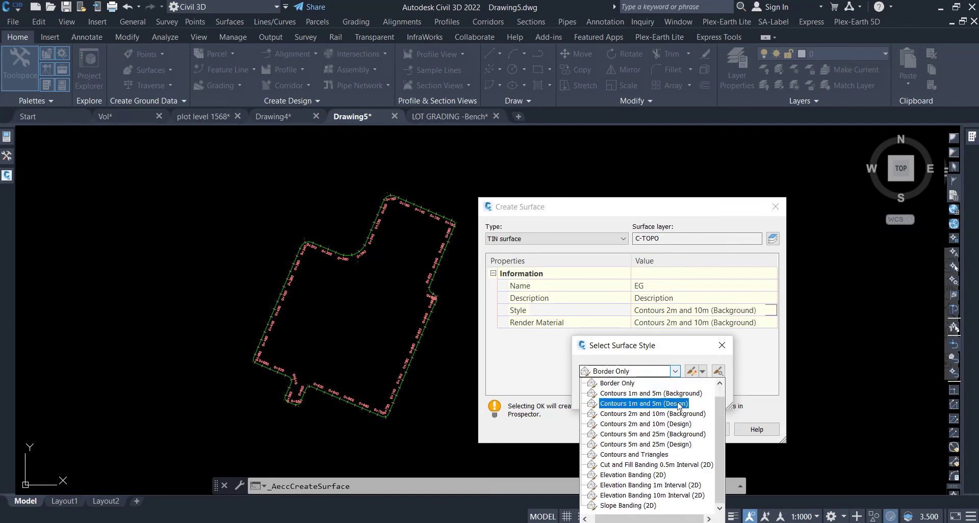
{"action": "left_click", "coordinate": [661, 403]}
{"action": "left_click", "coordinate": [611, 403]}
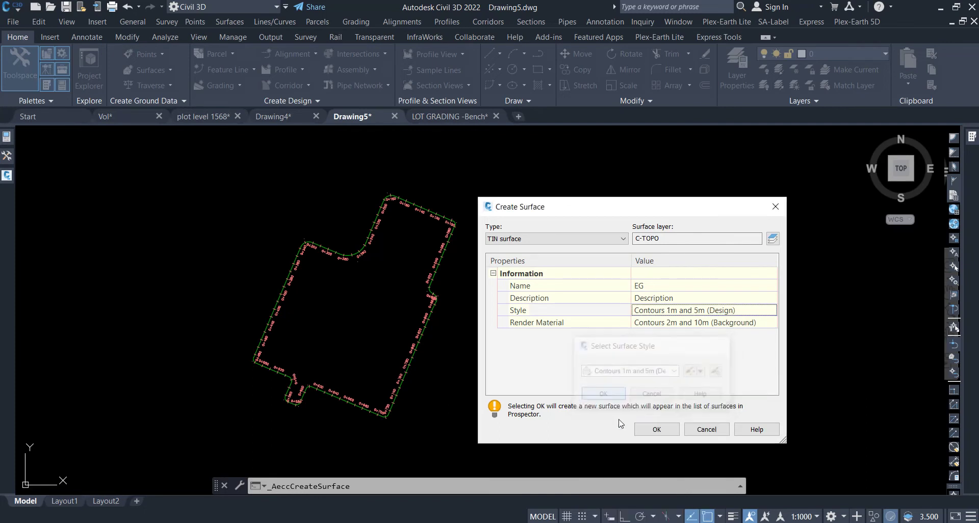
{"action": "key", "text": "Return"}
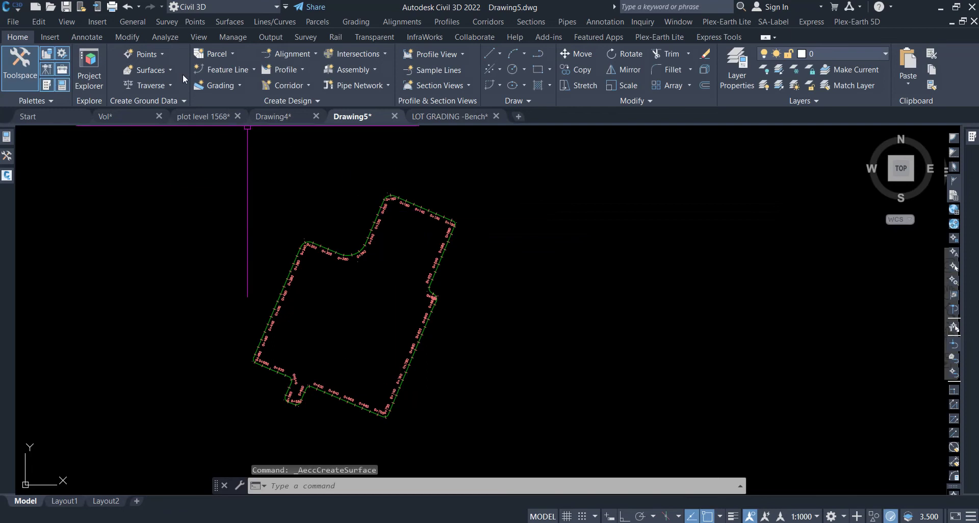
{"action": "left_click", "coordinate": [128, 37]}
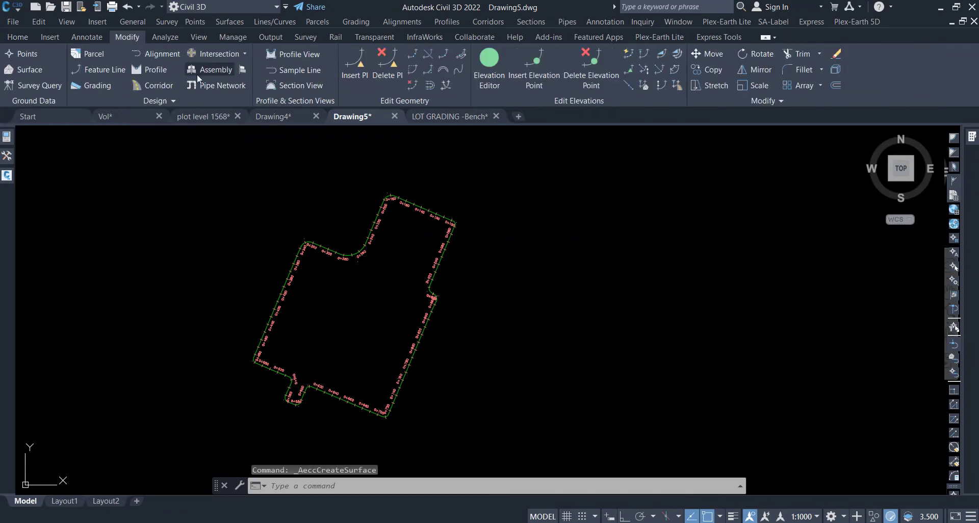
Add HAB RIG TOPO.csv to EG as PENZ (comma delimited) point data and close the Event Viewer
{"action": "left_click", "coordinate": [26, 69]}
{"action": "left_click", "coordinate": [244, 84]}
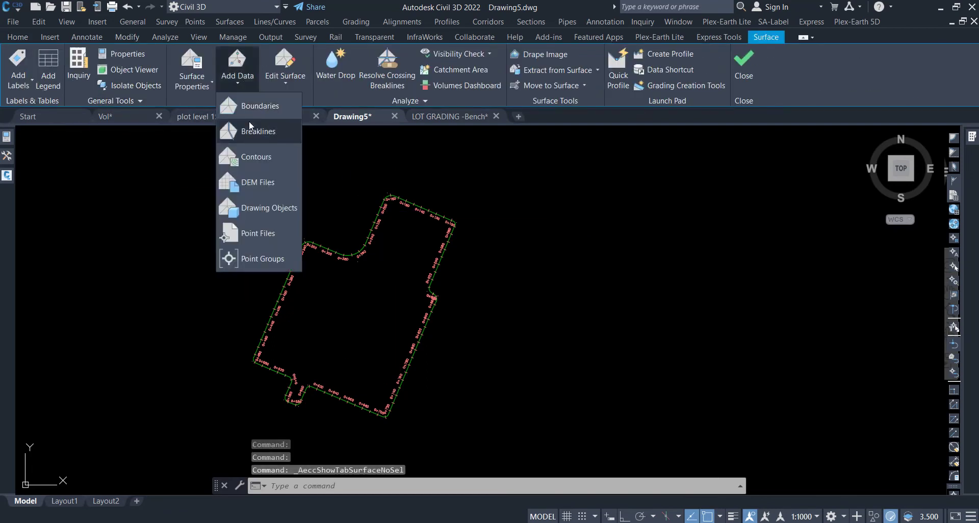
{"action": "left_click", "coordinate": [257, 225]}
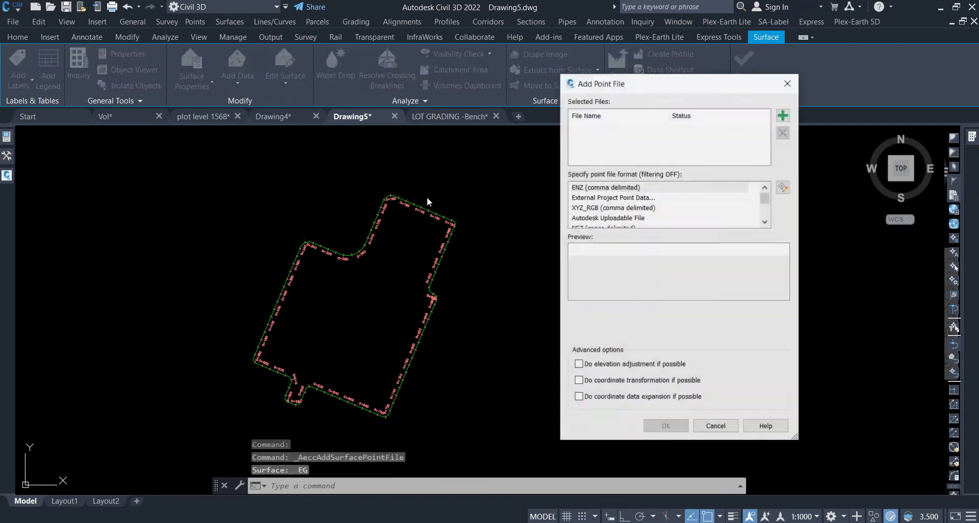
{"action": "left_click", "coordinate": [782, 116]}
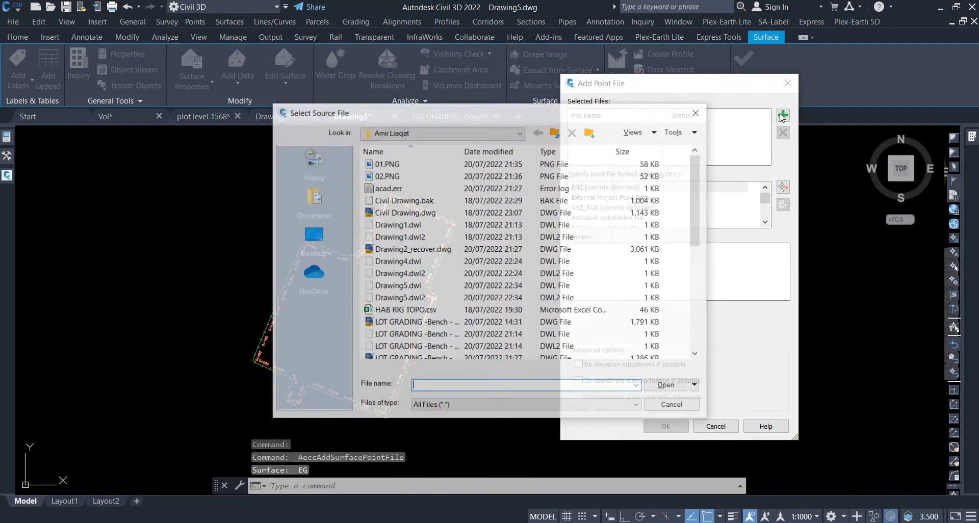
{"action": "double_click", "coordinate": [383, 311]}
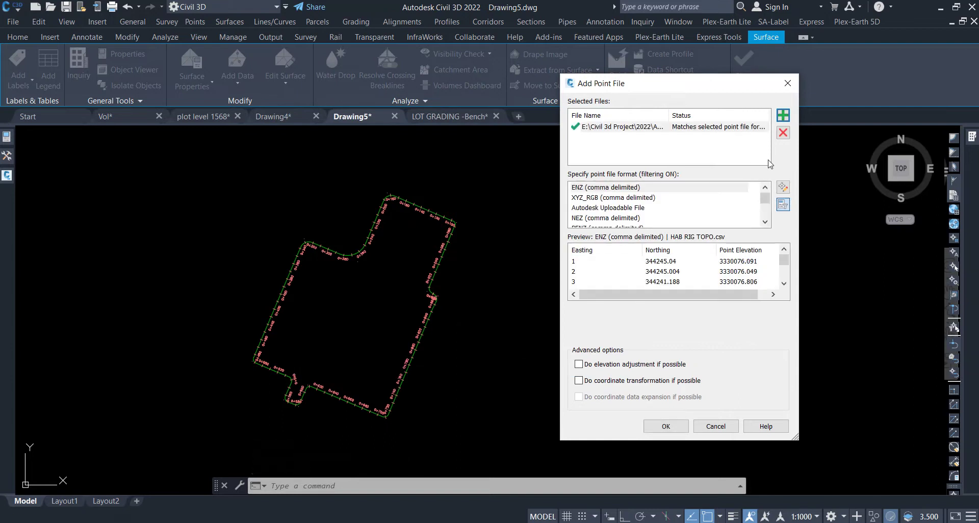
{"action": "left_click", "coordinate": [765, 222]}
{"action": "left_click", "coordinate": [765, 222]}
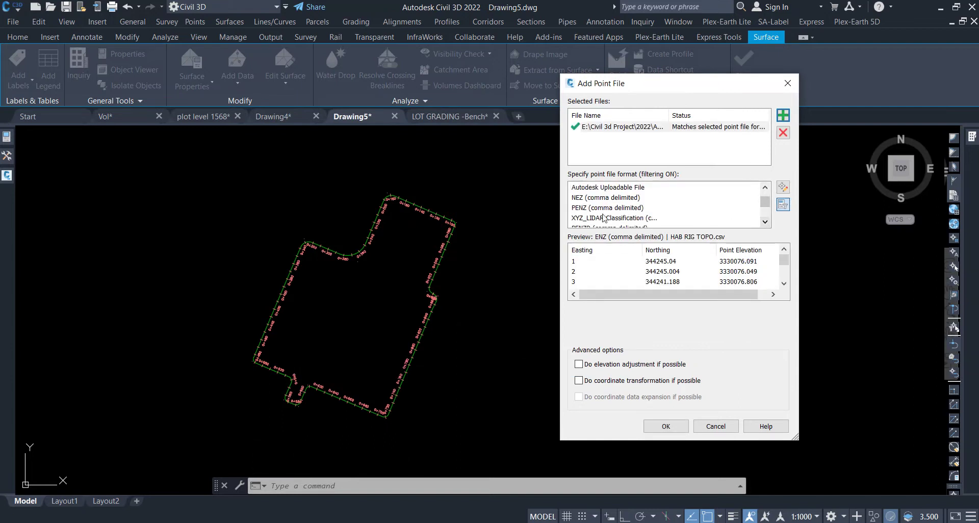
{"action": "left_click", "coordinate": [604, 208]}
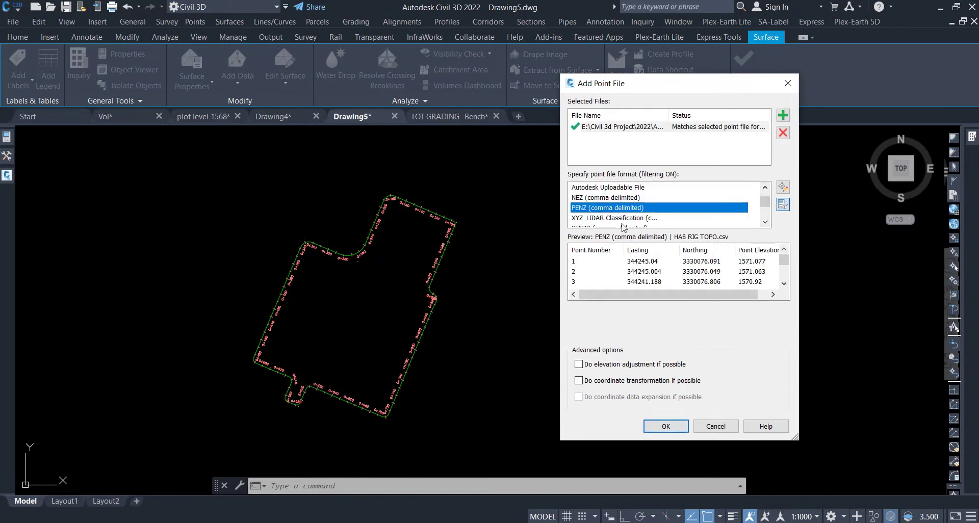
{"action": "left_click", "coordinate": [671, 432]}
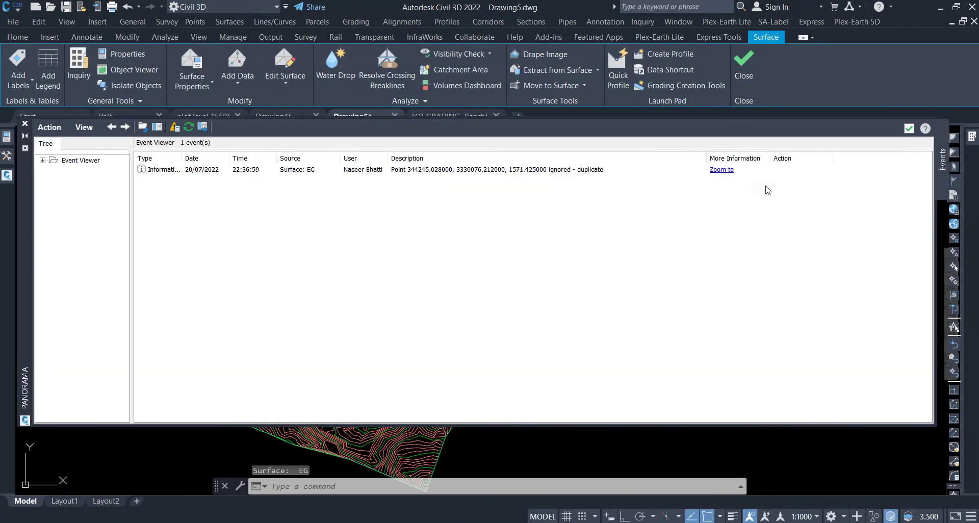
{"action": "left_click", "coordinate": [909, 128]}
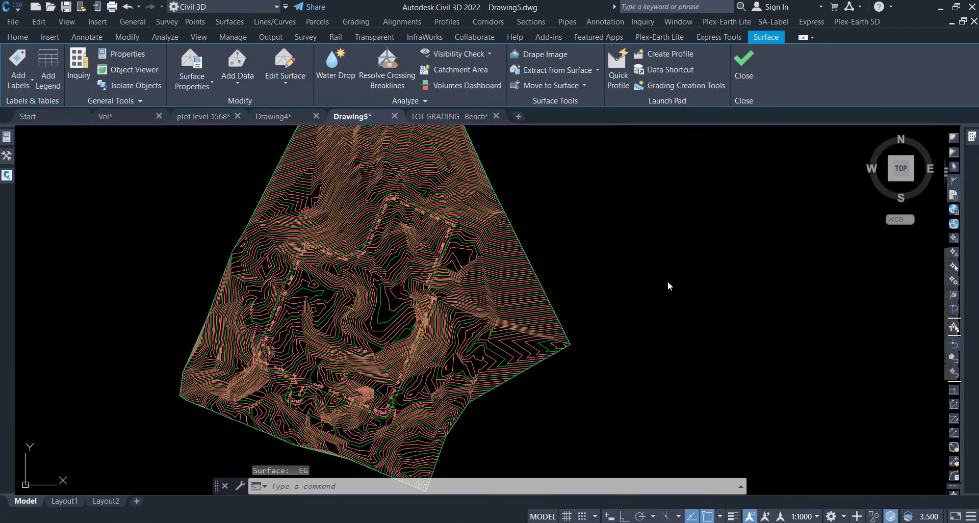
{"action": "left_click", "coordinate": [531, 274]}
{"action": "right_click", "coordinate": [530, 270]}
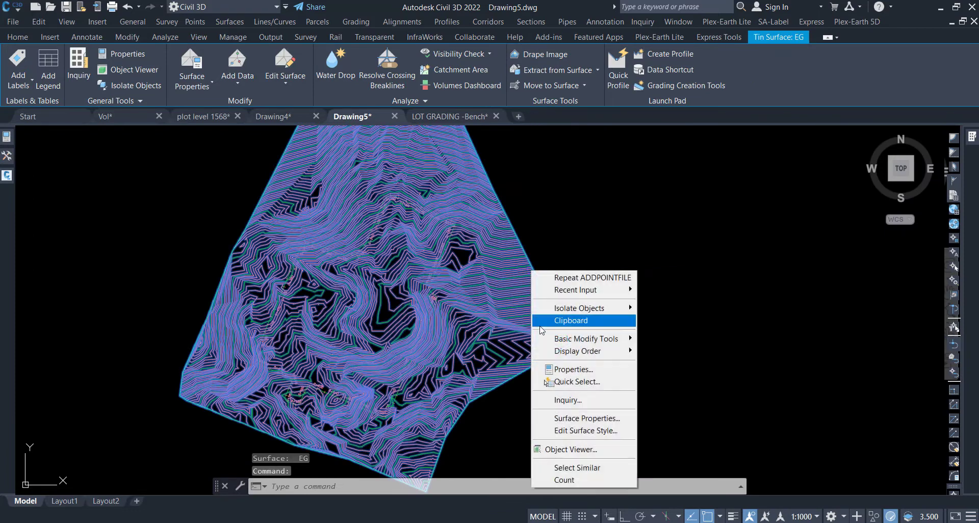
{"action": "left_click", "coordinate": [565, 449]}
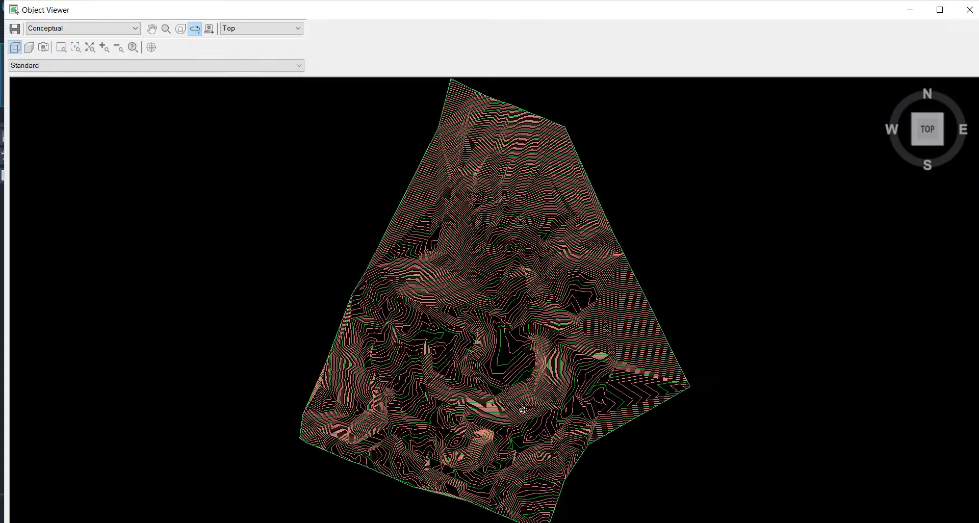
{"action": "mouse_move", "coordinate": [523, 409]}
{"action": "left_mouse_down"}
{"action": "mouse_move", "coordinate": [480, 353]}
{"action": "mouse_move", "coordinate": [499, 340]}
{"action": "mouse_move", "coordinate": [539, 404]}
{"action": "mouse_move", "coordinate": [504, 424]}
{"action": "mouse_move", "coordinate": [529, 338]}
{"action": "left_mouse_up"}
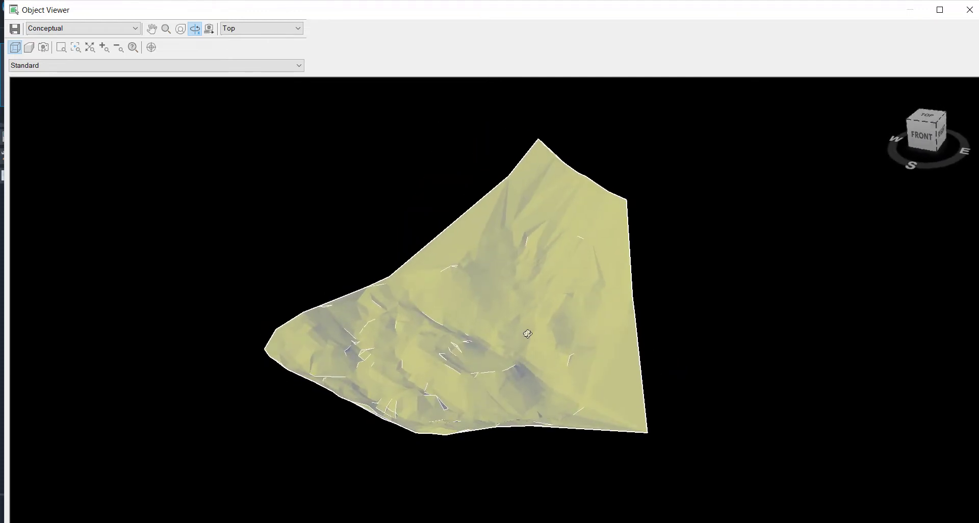
{"action": "key", "text": "alt+F4"}
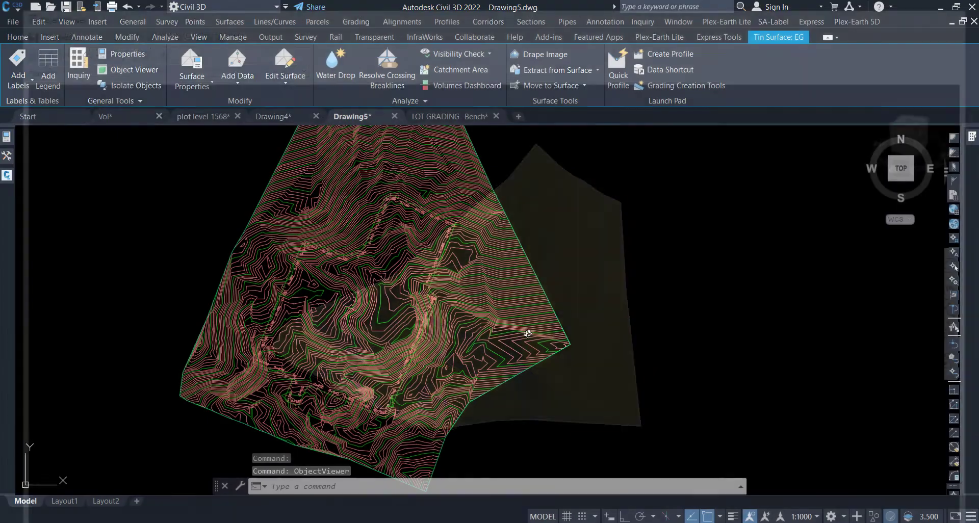
{"action": "key", "text": "Escape"}
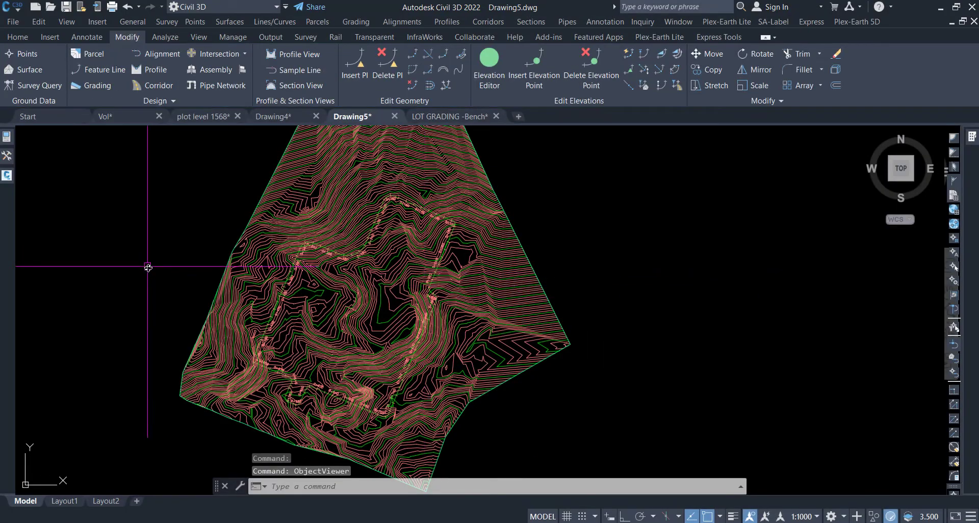
Sample the EG surface into a surface profile along the alignment
{"action": "left_click", "coordinate": [17, 37]}
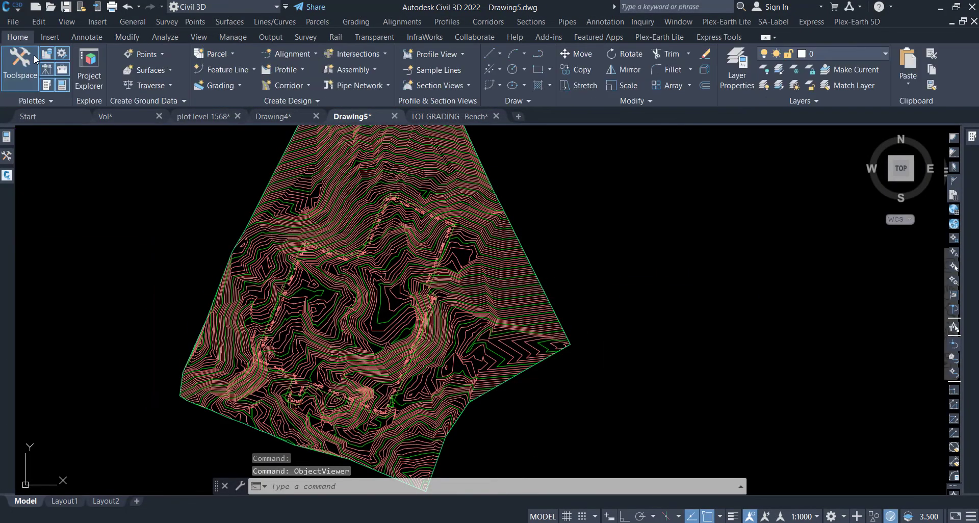
{"action": "left_click", "coordinate": [295, 72]}
{"action": "left_click", "coordinate": [298, 88]}
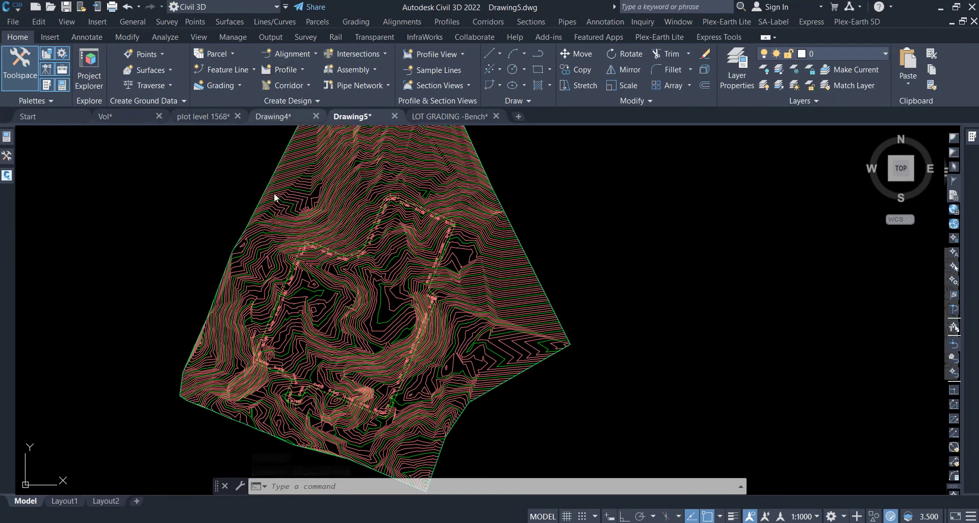
{"action": "left_click", "coordinate": [851, 229]}
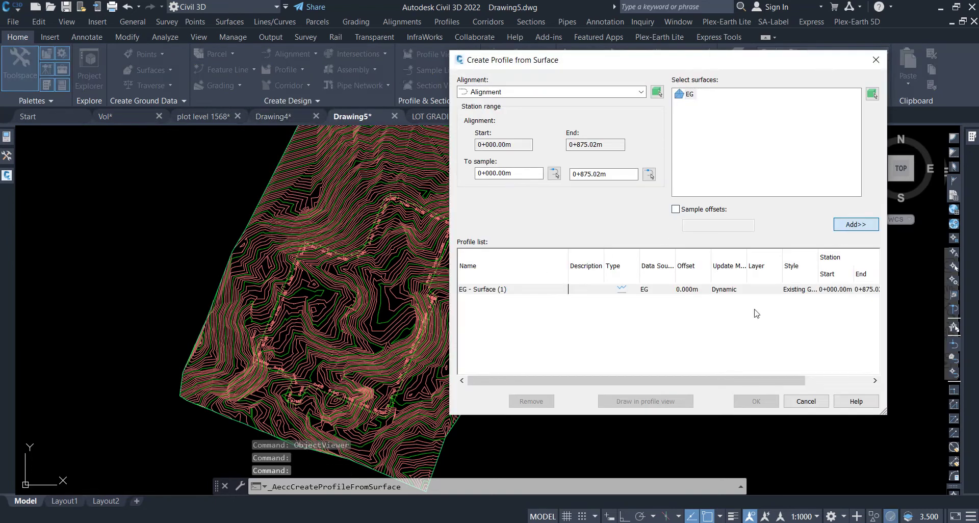
Name the new profile view EG and keep its view height automatic
{"action": "left_click", "coordinate": [640, 402]}
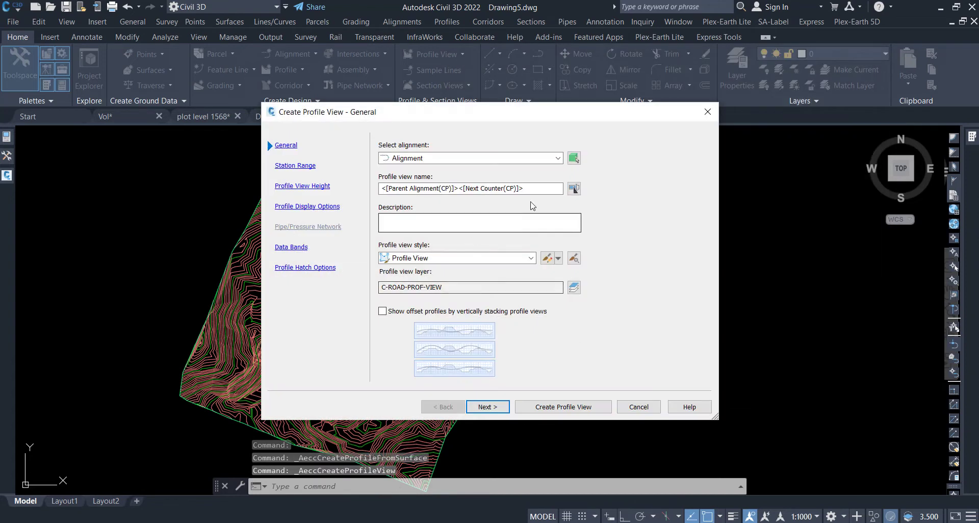
{"action": "triple_click", "coordinate": [539, 188]}
{"action": "type", "text": "EG"}
{"action": "left_click", "coordinate": [494, 410]}
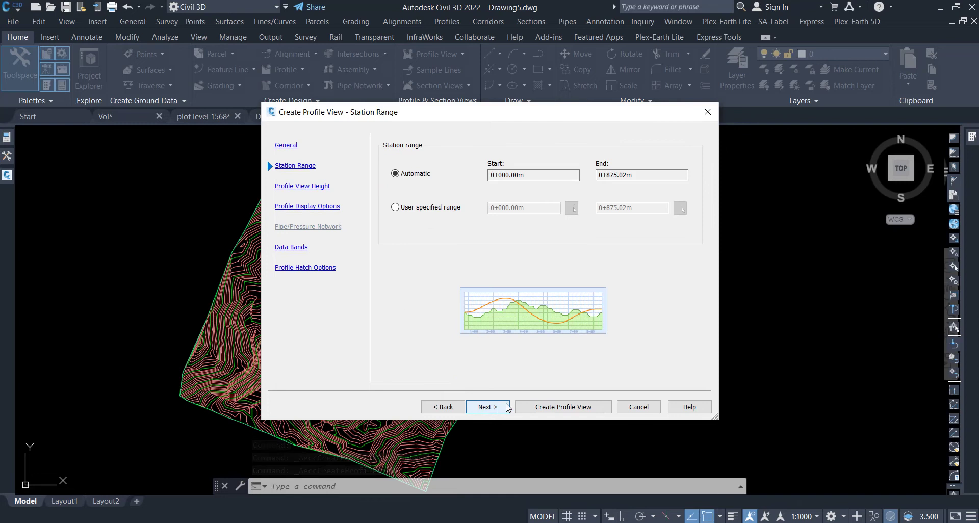
{"action": "left_click", "coordinate": [500, 411]}
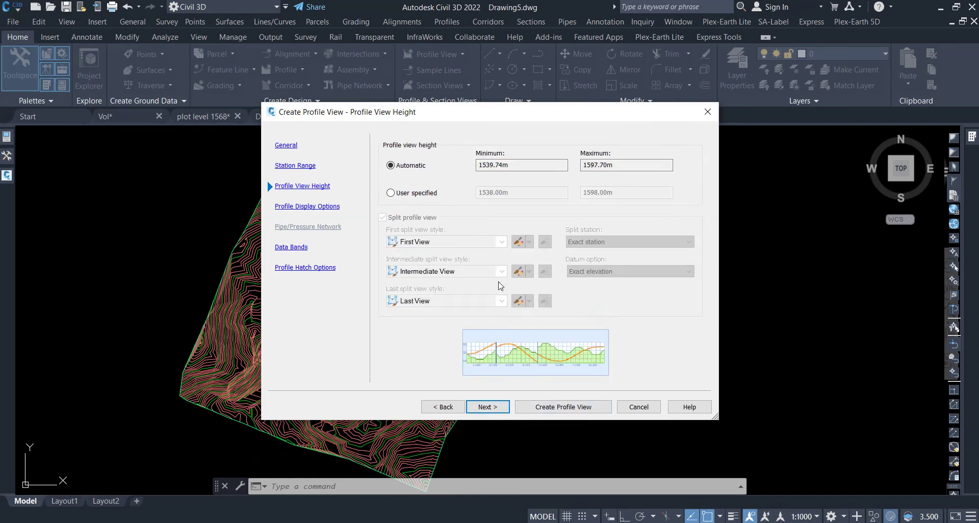
{"action": "left_click", "coordinate": [399, 194]}
{"action": "left_click", "coordinate": [532, 191]}
{"action": "type", "text": "15"}
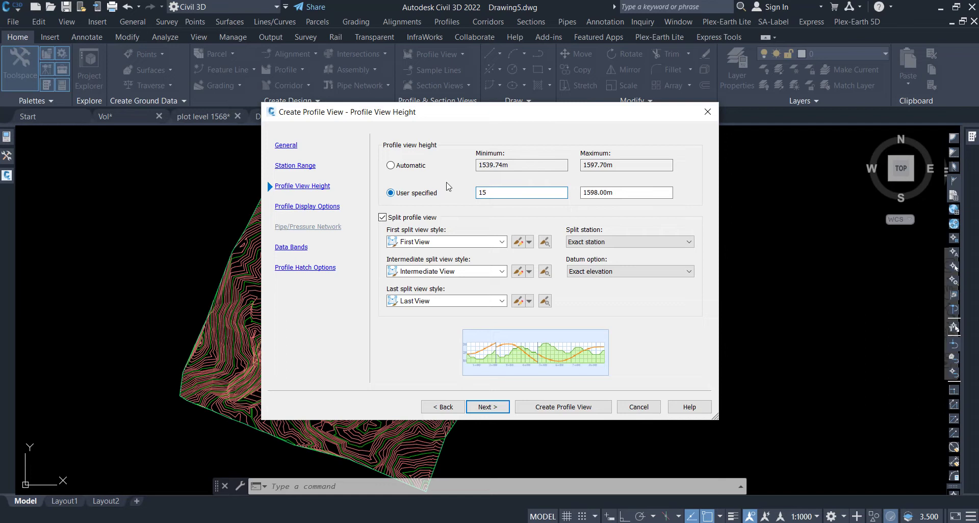
{"action": "left_click", "coordinate": [405, 167]}
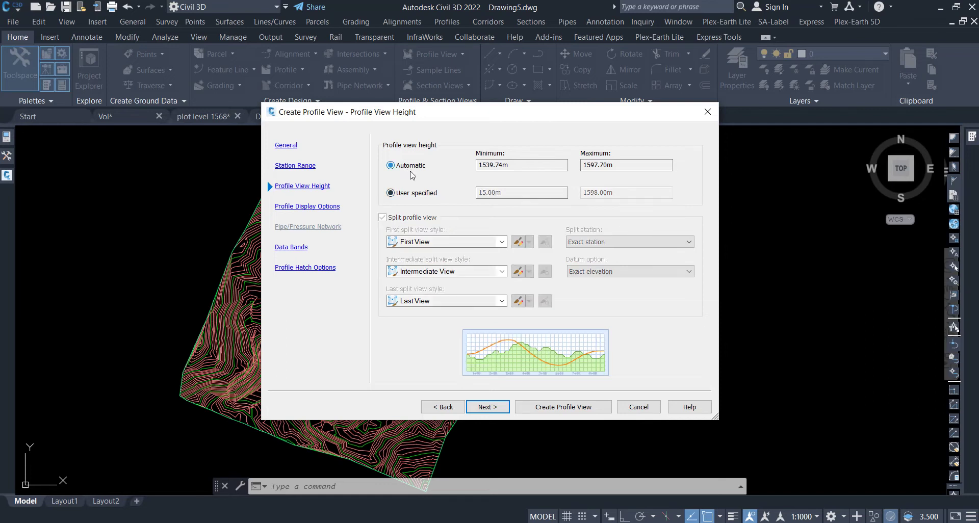
Create the EG profile view and place it to the right of the surface
{"action": "left_click", "coordinate": [489, 408]}
{"action": "left_click", "coordinate": [498, 413]}
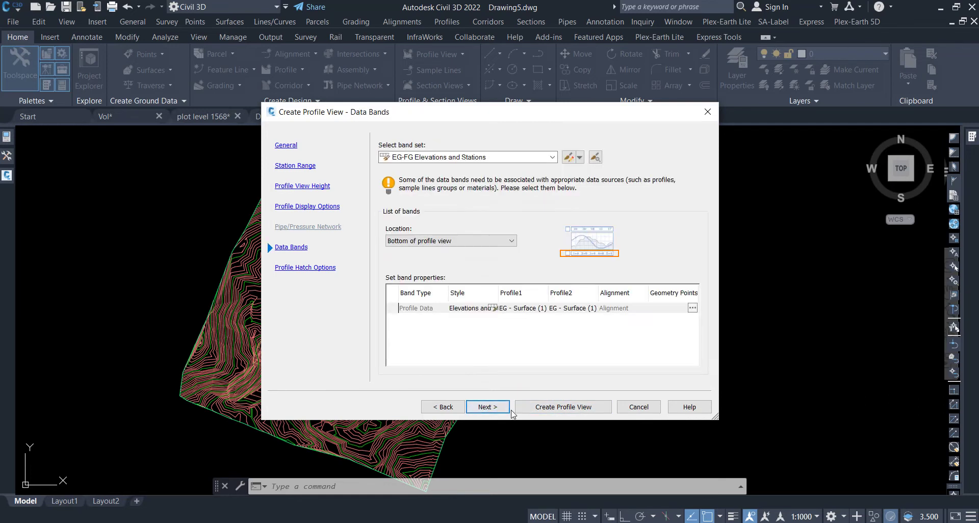
{"action": "left_click", "coordinate": [489, 410]}
{"action": "left_click", "coordinate": [527, 405]}
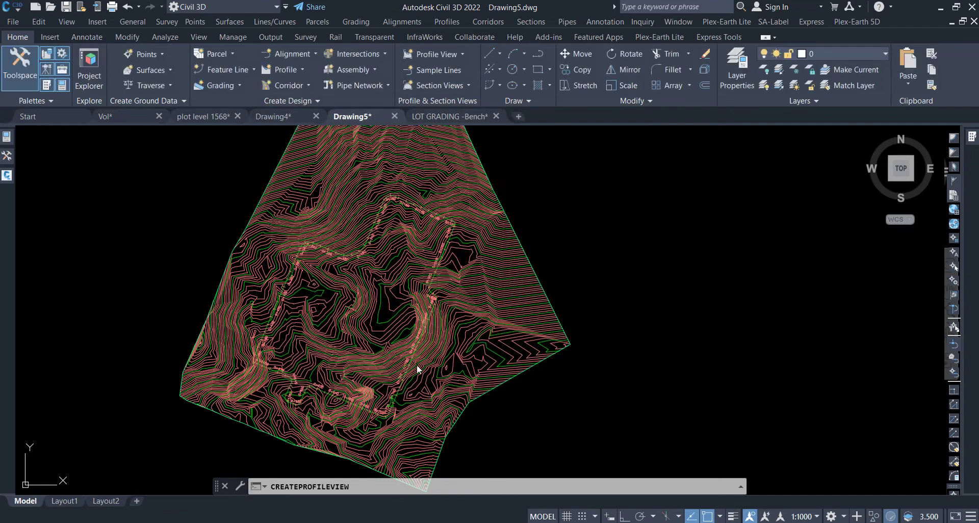
{"action": "left_click", "coordinate": [723, 254]}
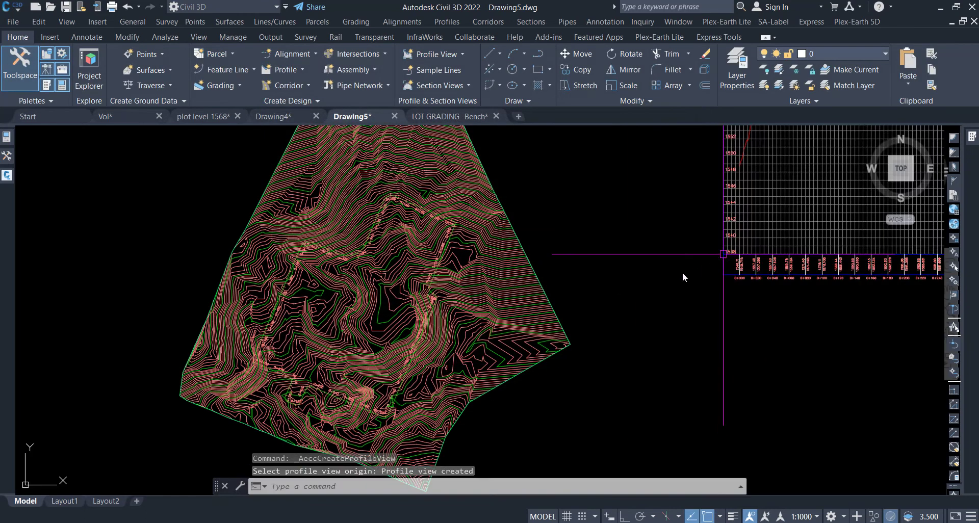
{"action": "scroll", "coordinate": [546, 315], "scroll_direction": "down", "scroll_amount": 5}
{"action": "scroll", "coordinate": [586, 339], "scroll_direction": "down", "scroll_amount": 2}
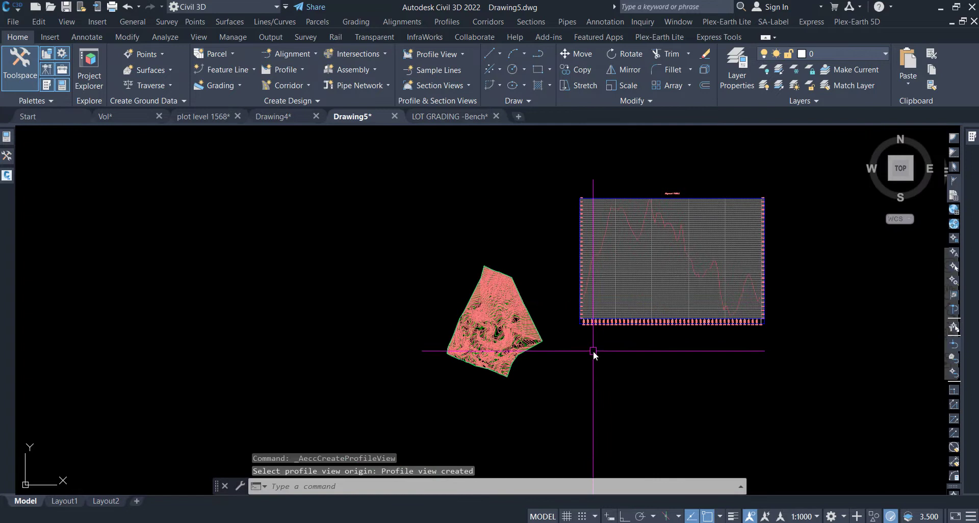
{"action": "scroll", "coordinate": [661, 255], "scroll_direction": "up", "scroll_amount": 2}
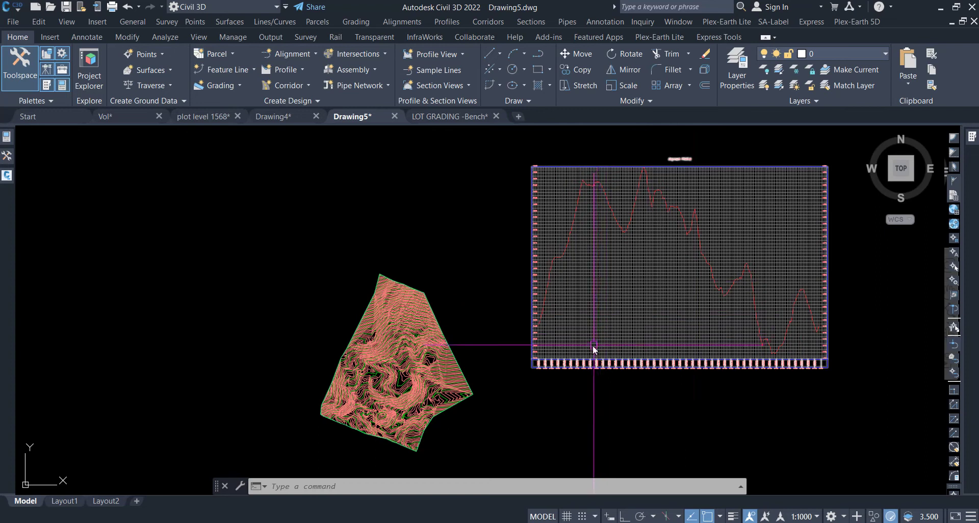
{"action": "scroll", "coordinate": [594, 347], "scroll_direction": "up", "scroll_amount": 3}
{"action": "scroll", "coordinate": [499, 342], "scroll_direction": "down", "scroll_amount": 1}
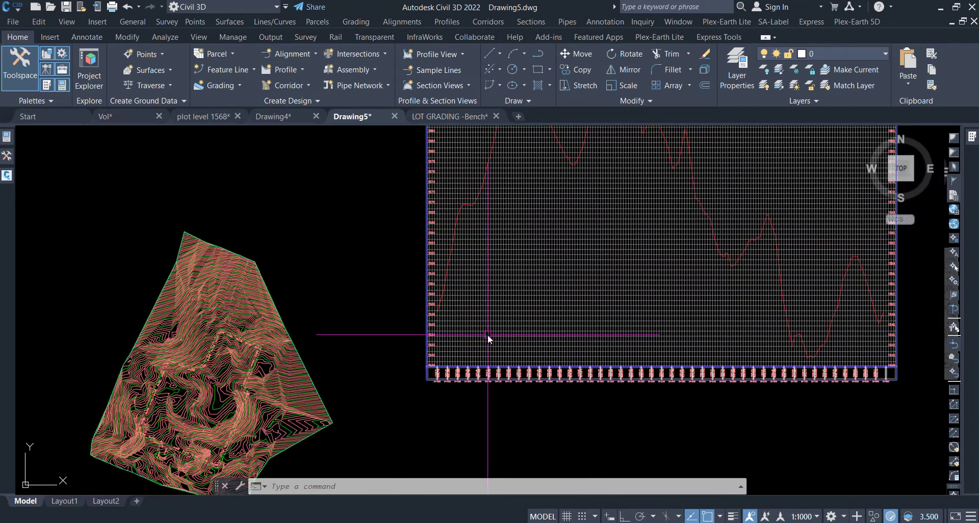
{"action": "left_click", "coordinate": [500, 339]}
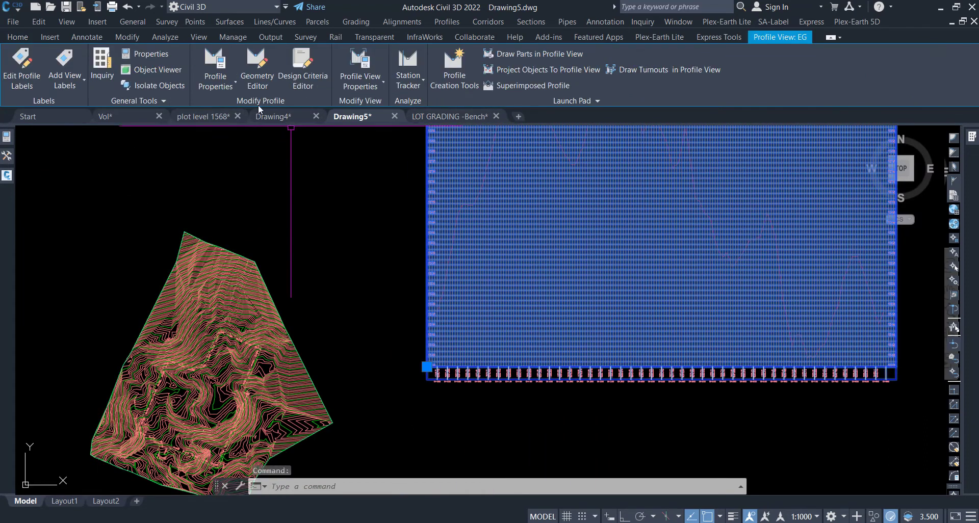
{"action": "key", "text": "Escape"}
{"action": "key", "text": "Escape"}
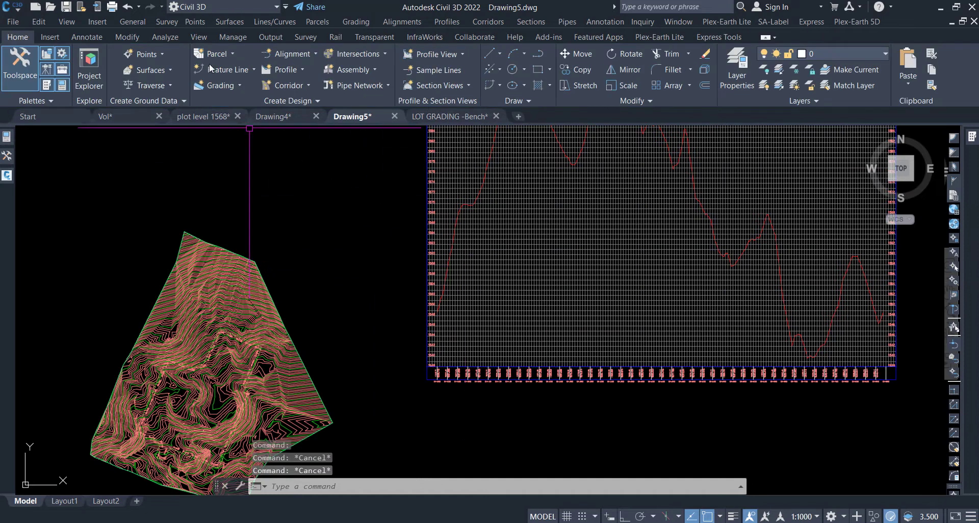
{"action": "left_click", "coordinate": [304, 69]}
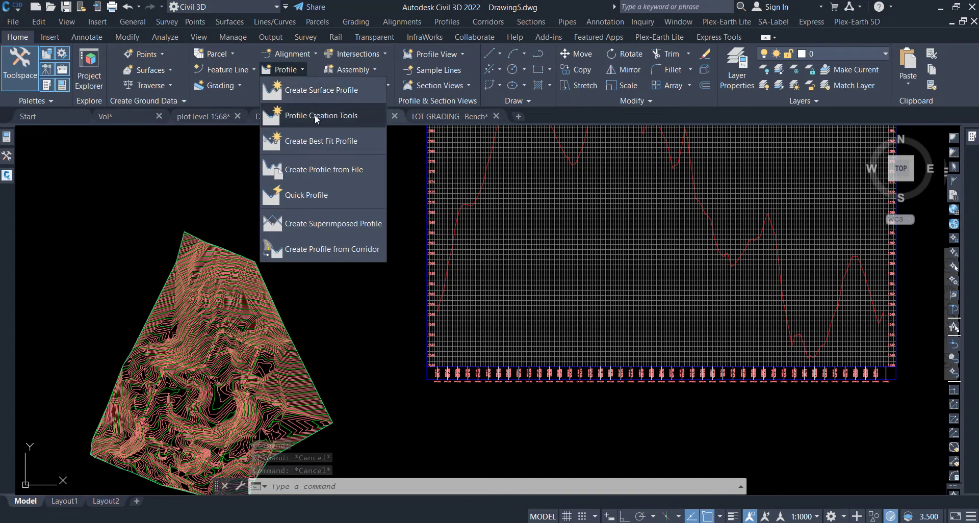
Create a profile named Design in the EG profile view and choose tangents without curves
{"action": "left_click", "coordinate": [314, 114]}
{"action": "left_click", "coordinate": [442, 246]}
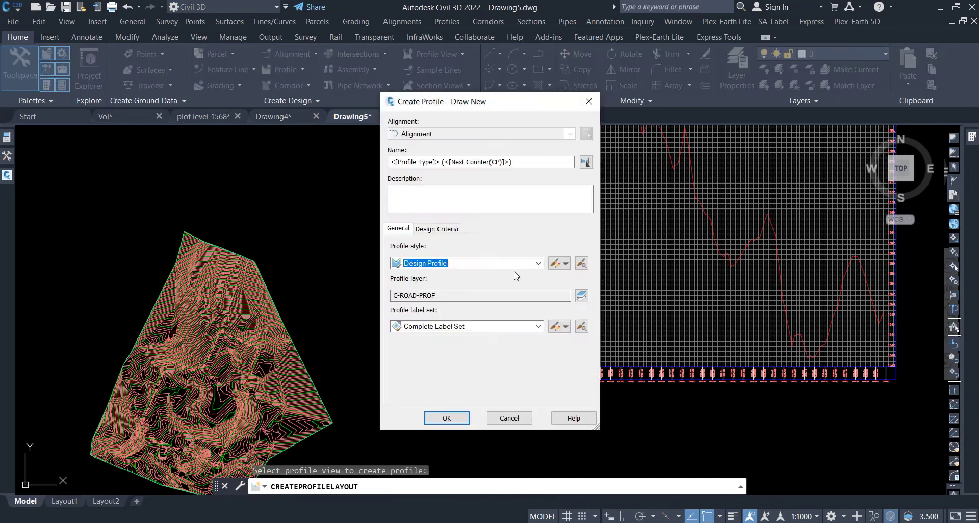
{"action": "left_click", "coordinate": [525, 163]}
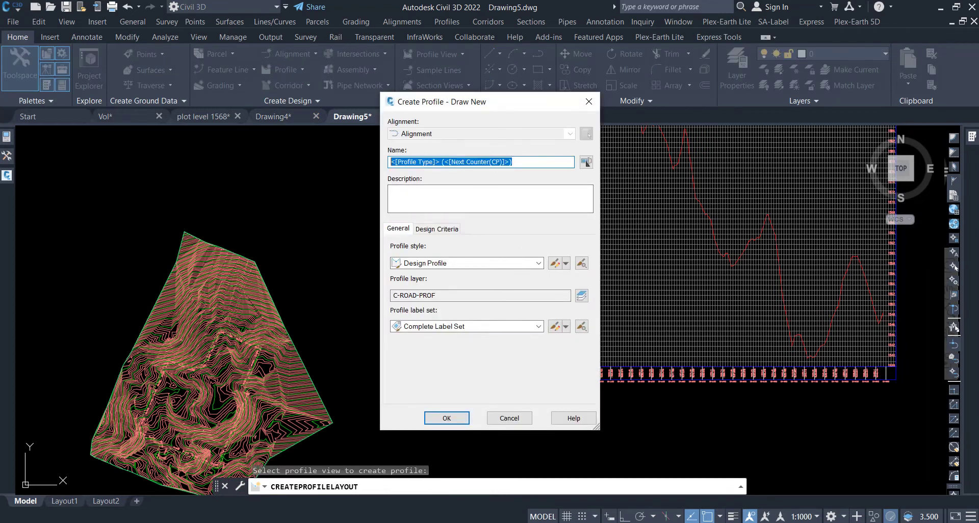
{"action": "type", "text": "Design"}
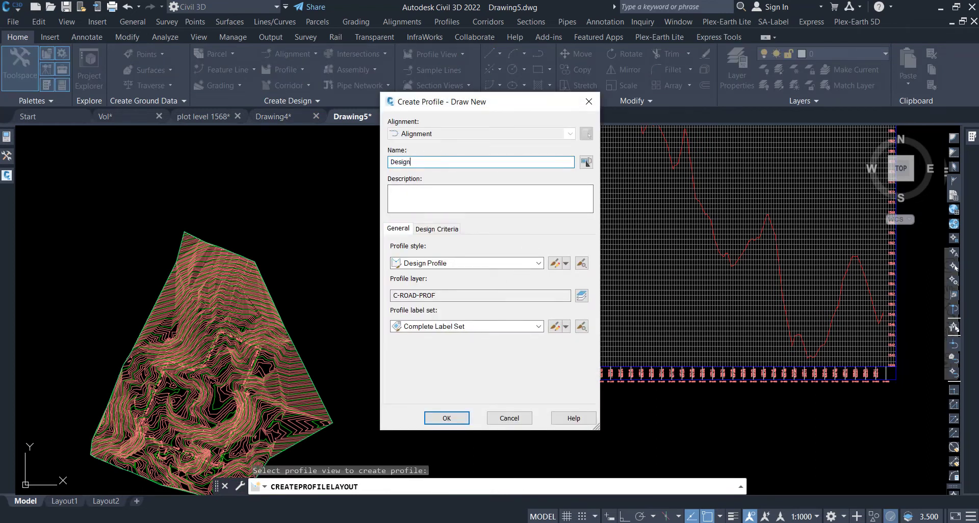
{"action": "left_click", "coordinate": [442, 417]}
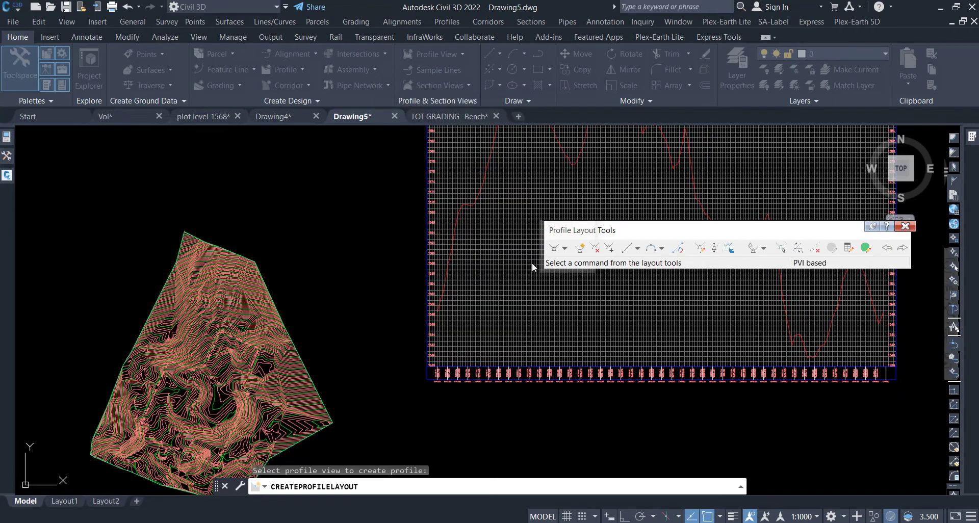
{"action": "left_click", "coordinate": [565, 248]}
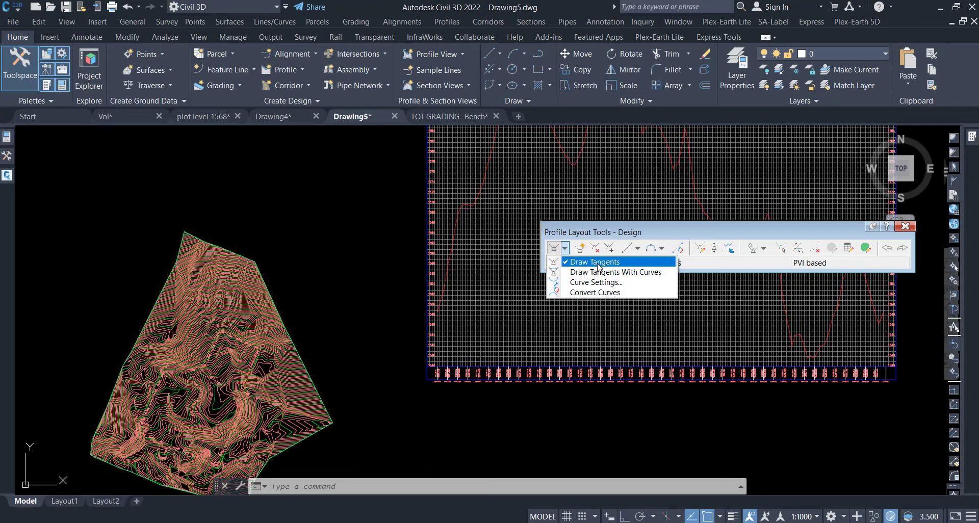
{"action": "left_click", "coordinate": [597, 263]}
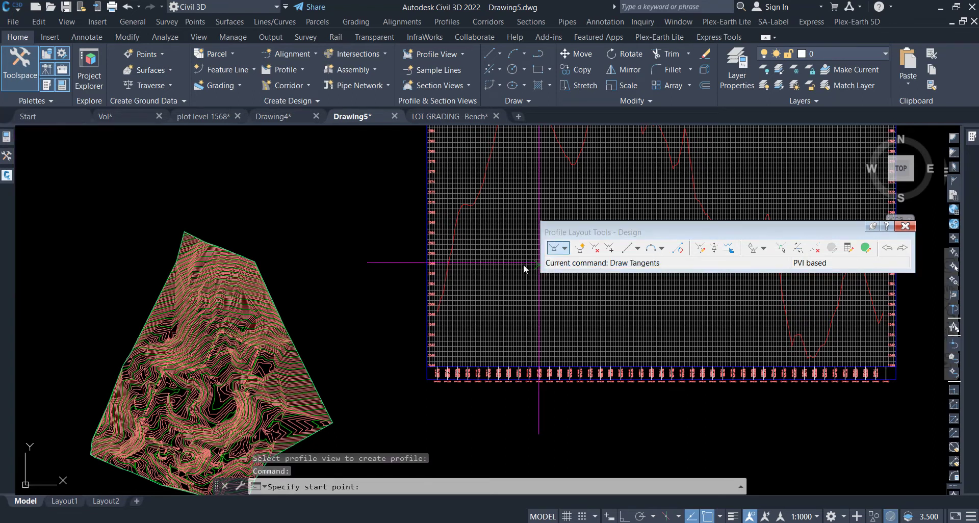
Draw one tangent from the profile's left end to near station 0+880, elevation 1548
{"action": "scroll", "coordinate": [455, 371], "scroll_direction": "up", "scroll_amount": 5}
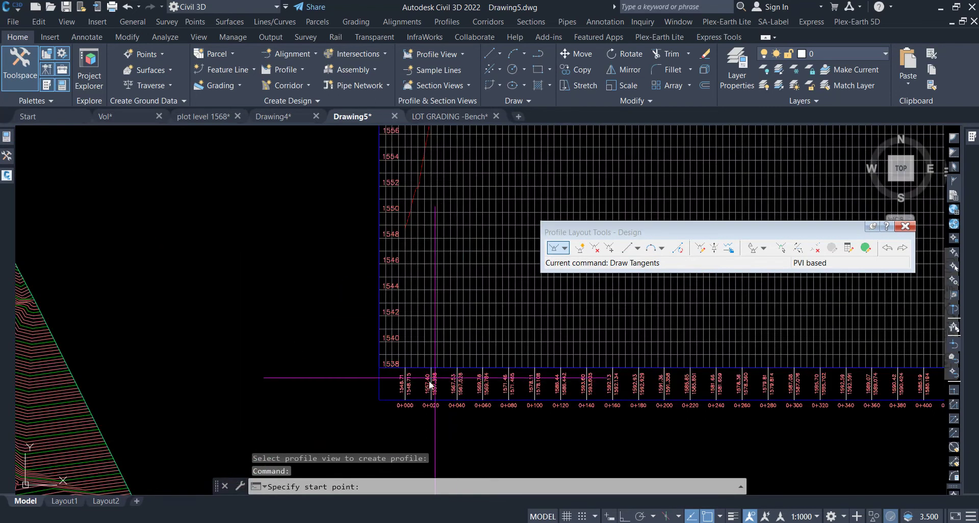
{"action": "scroll", "coordinate": [449, 372], "scroll_direction": "up", "scroll_amount": 3}
{"action": "left_click", "coordinate": [376, 329]}
{"action": "scroll", "coordinate": [212, 301], "scroll_direction": "down", "scroll_amount": 4}
{"action": "scroll", "coordinate": [212, 300], "scroll_direction": "down", "scroll_amount": 2}
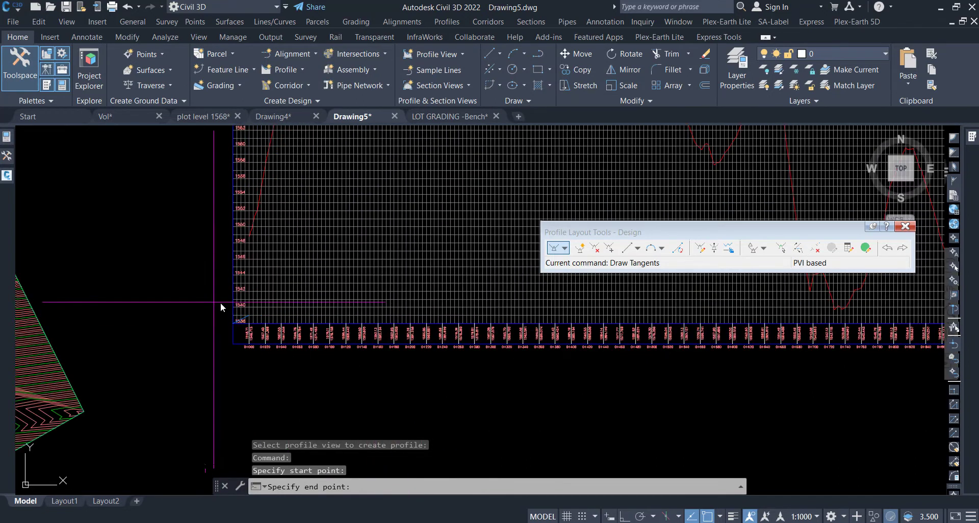
{"action": "scroll", "coordinate": [216, 308], "scroll_direction": "down", "scroll_amount": 2}
{"action": "scroll", "coordinate": [680, 314], "scroll_direction": "up", "scroll_amount": 4}
{"action": "scroll", "coordinate": [647, 356], "scroll_direction": "up", "scroll_amount": 3}
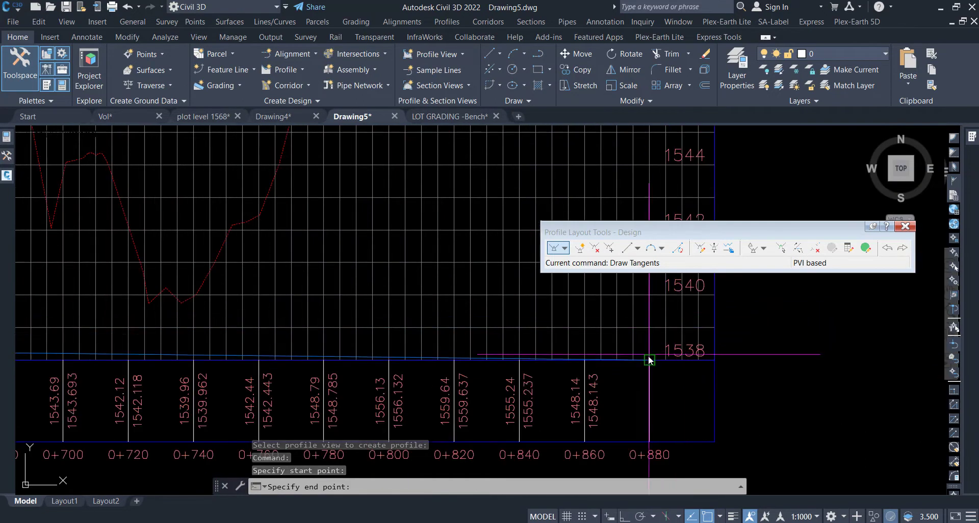
{"action": "scroll", "coordinate": [645, 395], "scroll_direction": "down", "scroll_amount": 1}
{"action": "scroll", "coordinate": [644, 395], "scroll_direction": "down", "scroll_amount": 2}
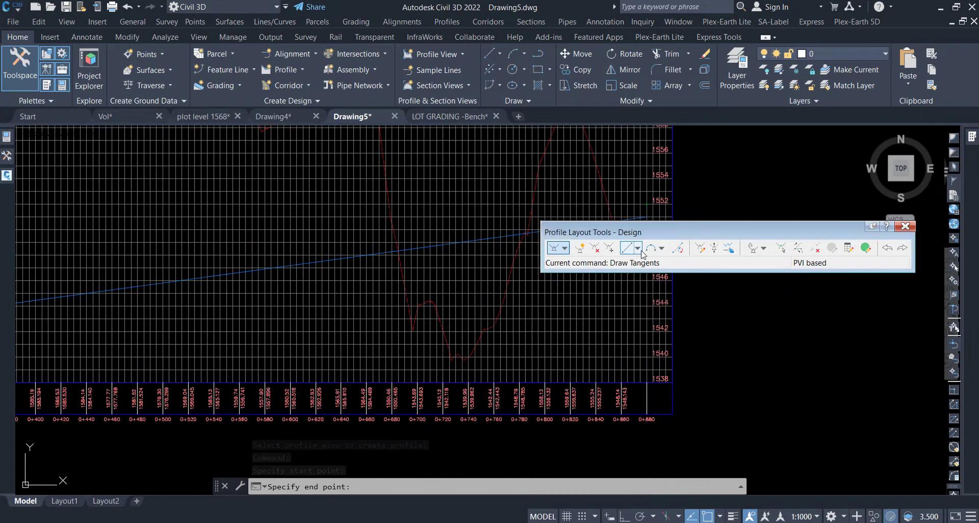
{"action": "left_click_drag", "start_coordinate": [632, 232], "coordinate": [828, 329]}
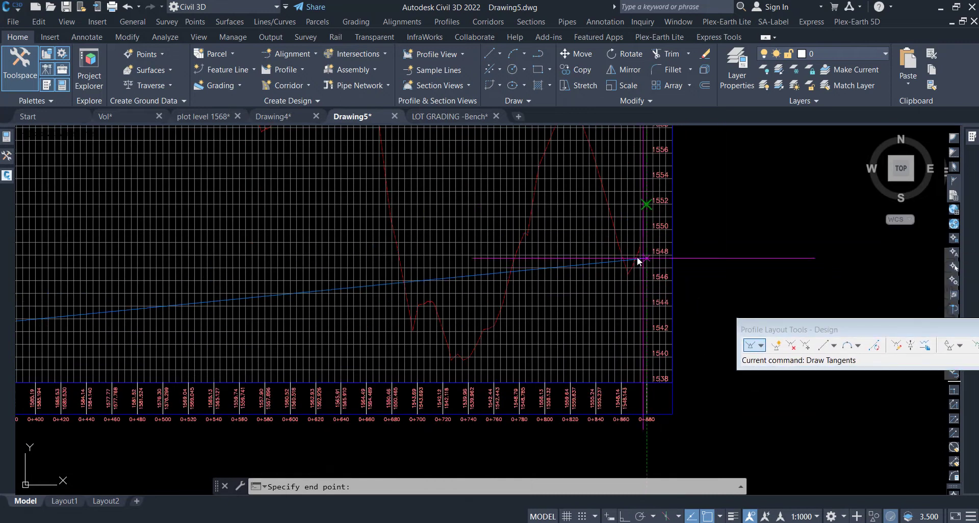
{"action": "scroll", "coordinate": [638, 257], "scroll_direction": "up", "scroll_amount": 3}
{"action": "scroll", "coordinate": [658, 246], "scroll_direction": "up", "scroll_amount": 3}
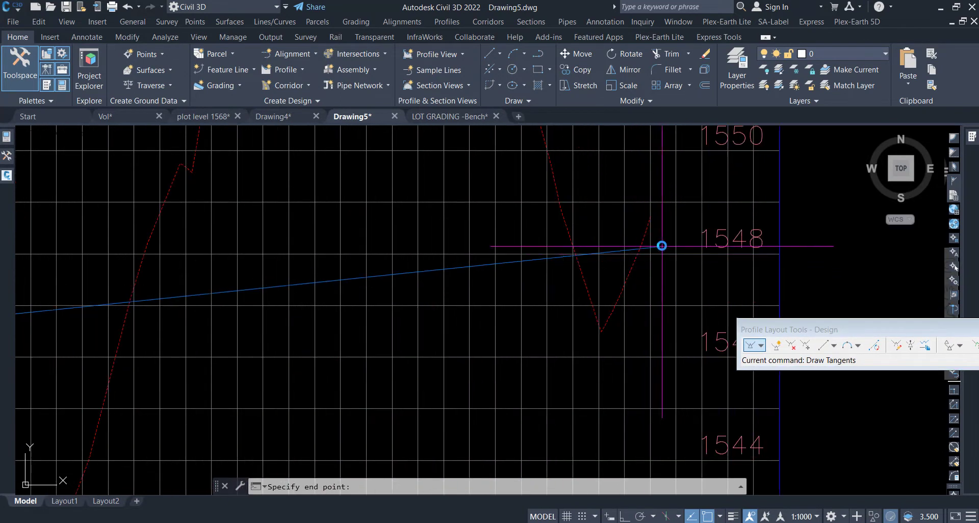
{"action": "left_click", "coordinate": [649, 215]}
{"action": "key", "text": "Return"}
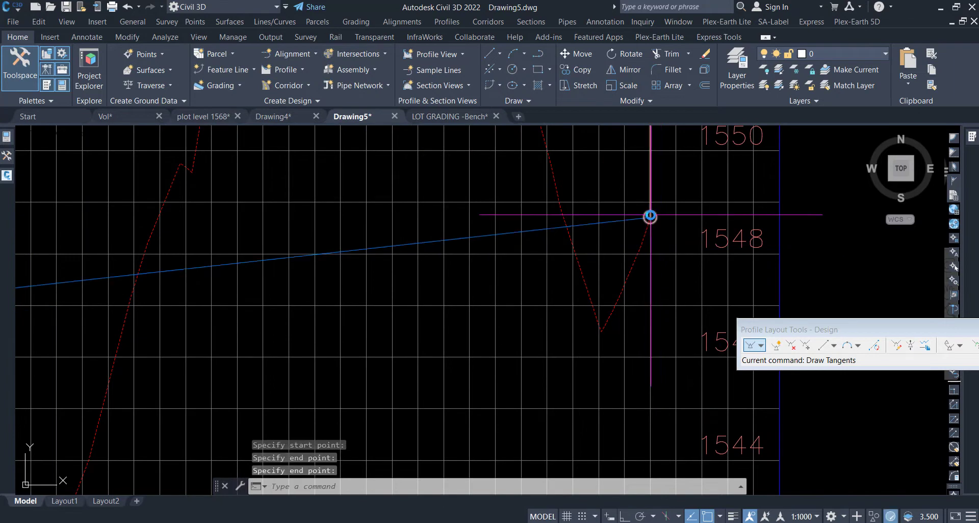
Show the Design profile's PVI stations and elevations in the Profile Grid View table
{"action": "scroll", "coordinate": [637, 254], "scroll_direction": "down", "scroll_amount": 2}
{"action": "key", "text": "Escape"}
{"action": "key", "text": "Escape"}
{"action": "key", "text": "Escape"}
{"action": "scroll", "coordinate": [603, 269], "scroll_direction": "down", "scroll_amount": 2}
{"action": "scroll", "coordinate": [603, 255], "scroll_direction": "down", "scroll_amount": 2}
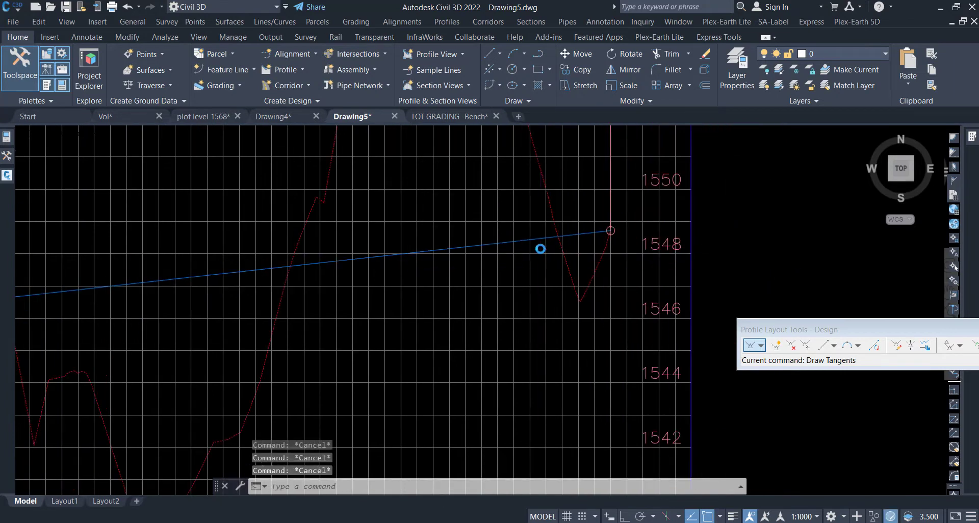
{"action": "scroll", "coordinate": [681, 300], "scroll_direction": "down", "scroll_amount": 3}
{"action": "left_click_drag", "start_coordinate": [755, 330], "coordinate": [488, 175]}
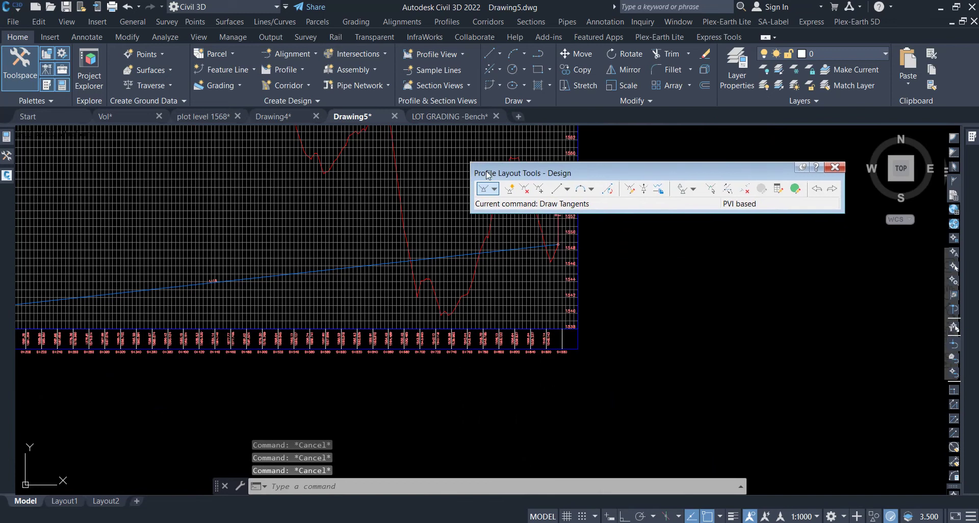
{"action": "left_click", "coordinate": [794, 189]}
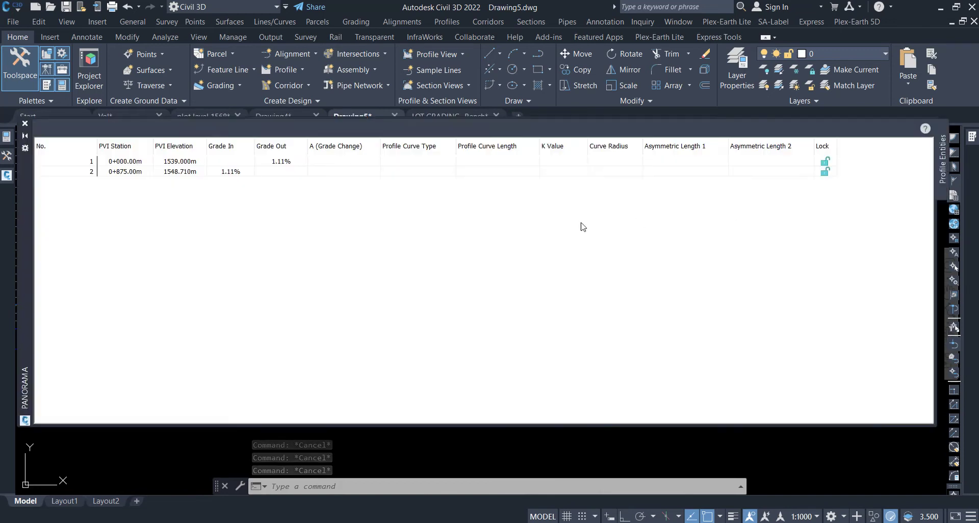
Set both PVI elevations to 1568 for a flat 0.00% grade and close the table
{"action": "double_click", "coordinate": [178, 162]}
{"action": "type", "text": "1568"}
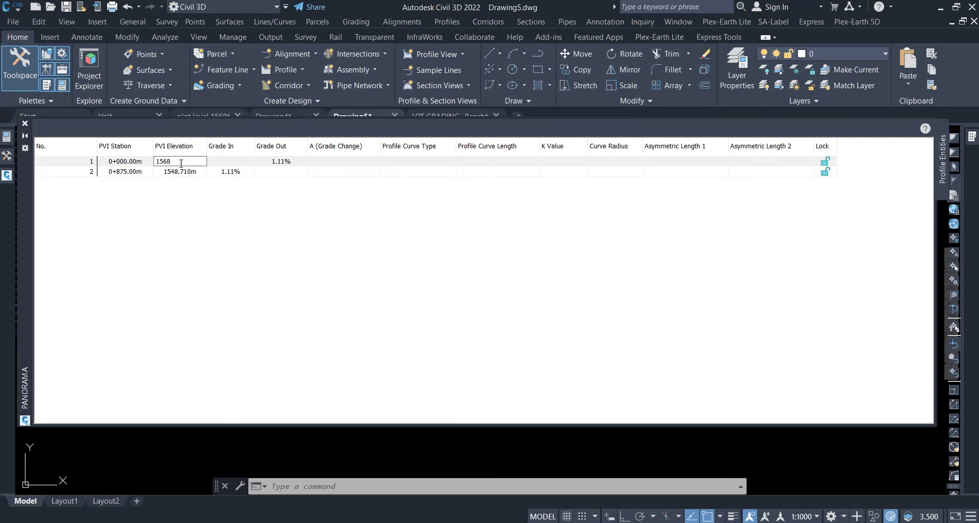
{"action": "key", "text": "Return"}
{"action": "double_click", "coordinate": [191, 172]}
{"action": "type", "text": "1568"}
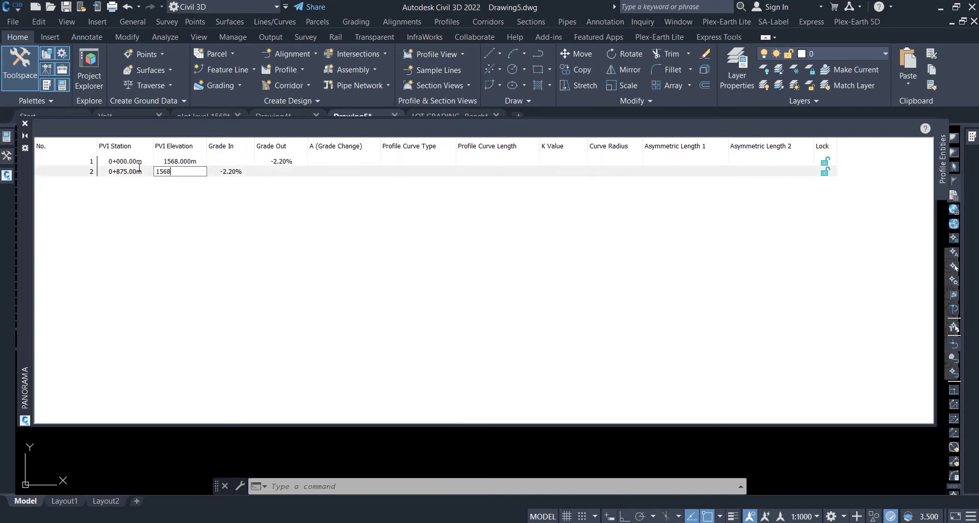
{"action": "key", "text": "Return"}
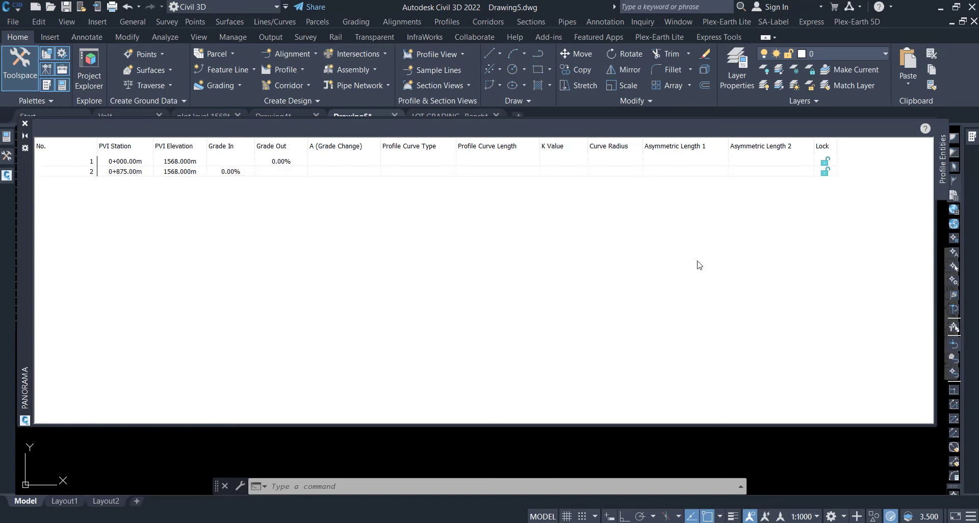
{"action": "left_click", "coordinate": [25, 124]}
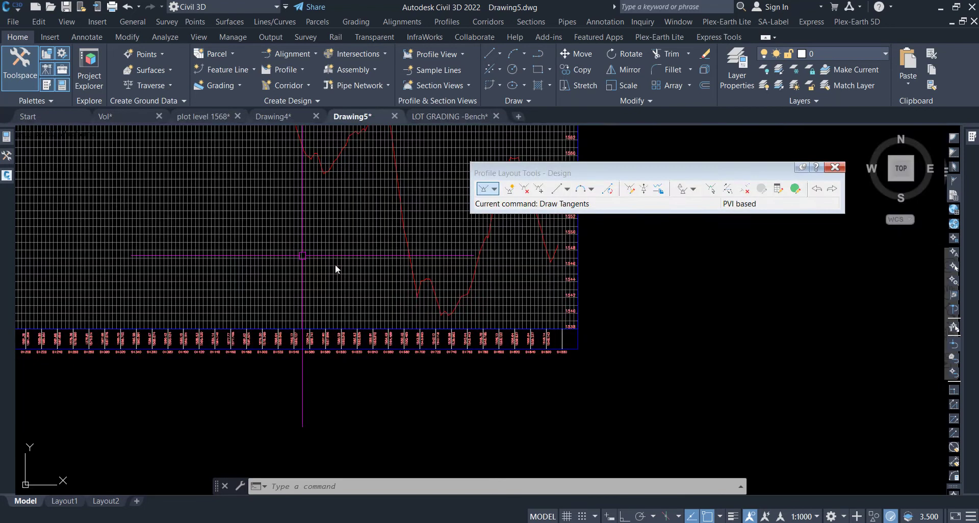
Open the Profile View Properties of the EG profile view
{"action": "scroll", "coordinate": [551, 391], "scroll_direction": "down", "scroll_amount": 2}
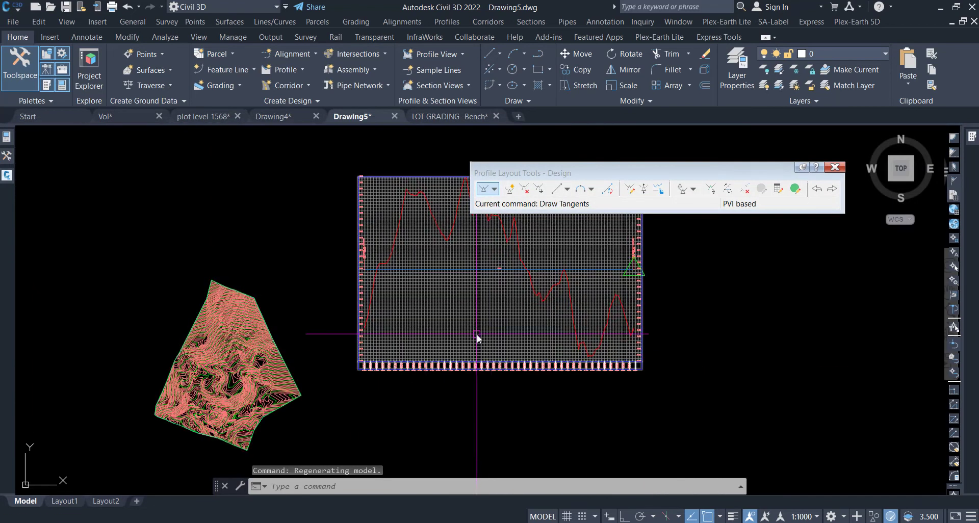
{"action": "scroll", "coordinate": [469, 271], "scroll_direction": "up", "scroll_amount": 5}
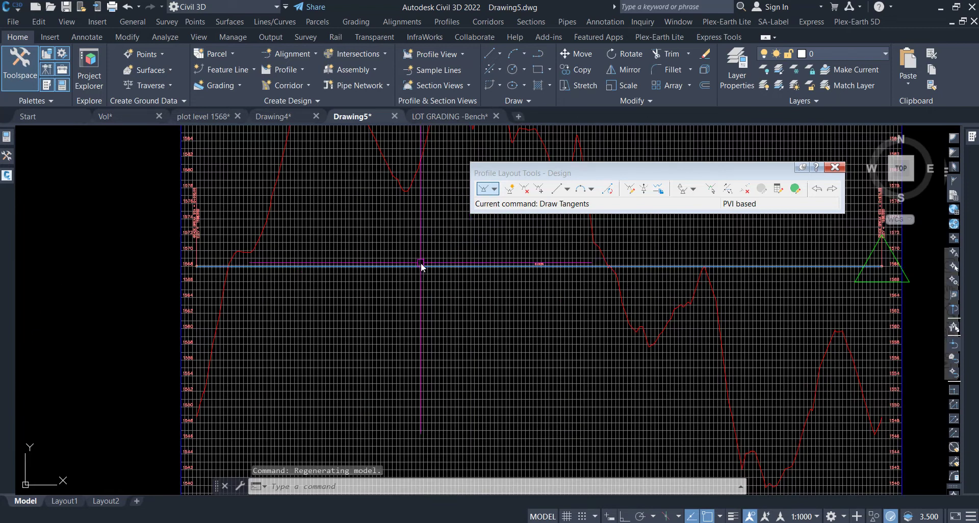
{"action": "scroll", "coordinate": [364, 255], "scroll_direction": "down", "scroll_amount": 2}
{"action": "key", "text": "Escape"}
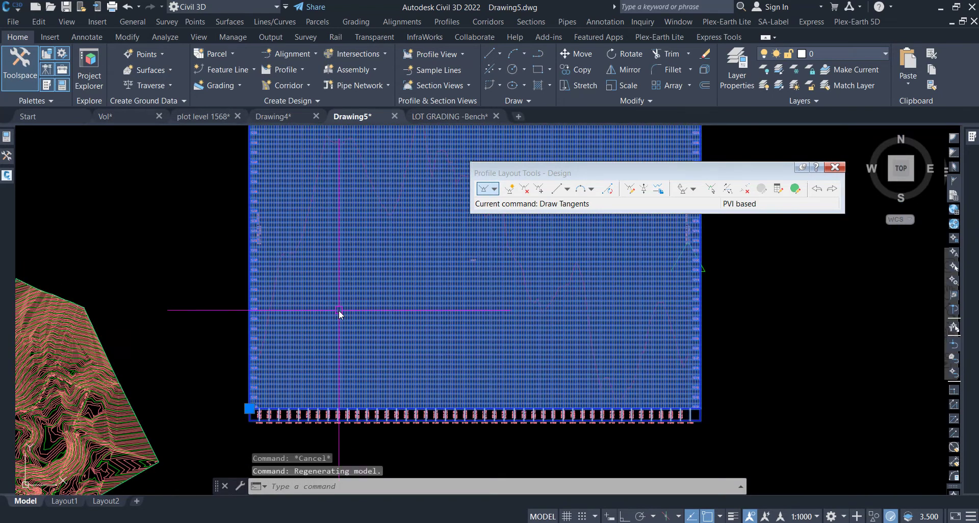
{"action": "left_click", "coordinate": [338, 310]}
{"action": "right_click", "coordinate": [332, 319]}
{"action": "left_click", "coordinate": [377, 237]}
Set the Profile Data band's second profile to Design and apply
{"action": "left_click_drag", "start_coordinate": [739, 352], "coordinate": [915, 351]}
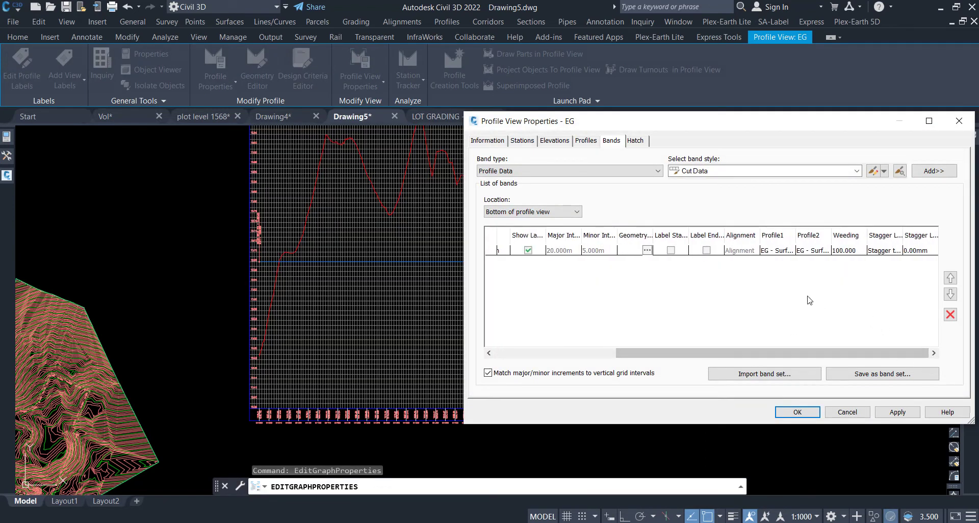
{"action": "left_click", "coordinate": [810, 252]}
{"action": "left_click", "coordinate": [809, 254]}
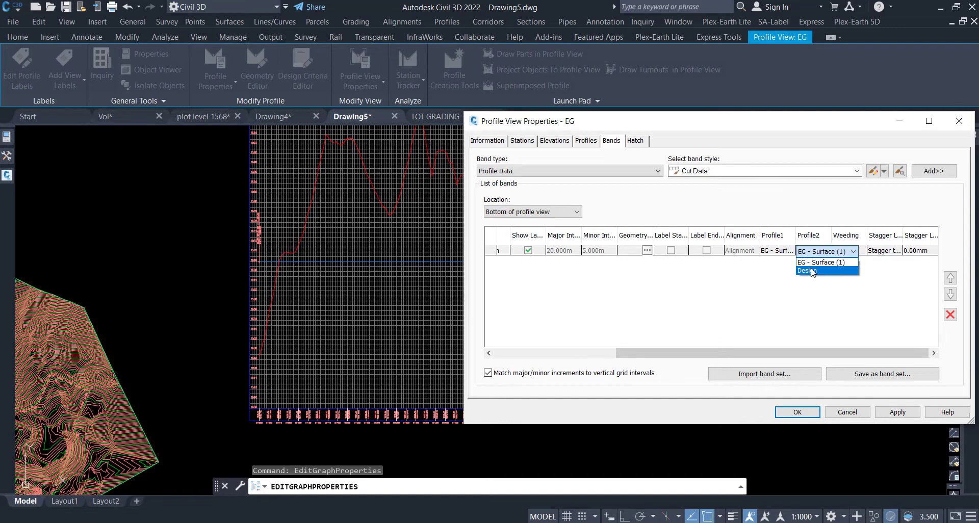
{"action": "left_click", "coordinate": [809, 270]}
{"action": "left_click", "coordinate": [809, 411]}
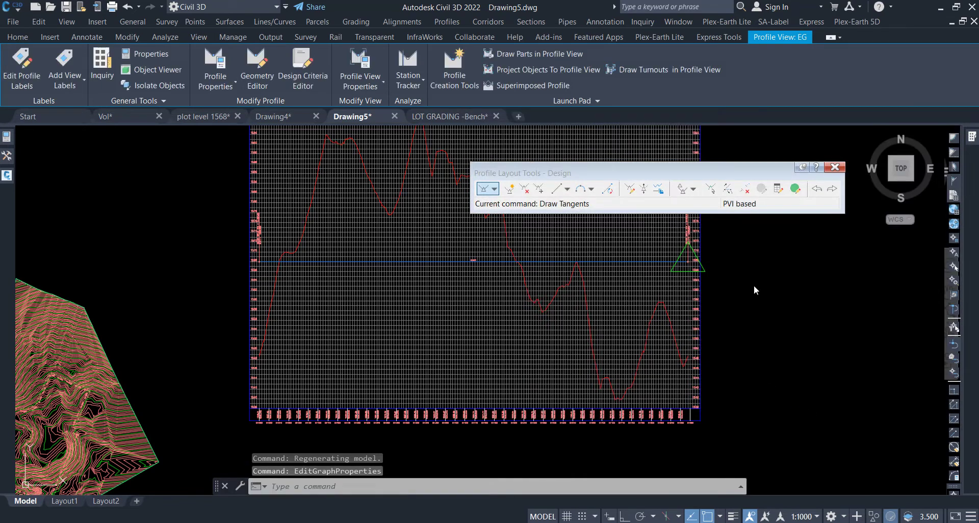
Close the Profile Layout Tools toolbar and cancel any remaining command
{"action": "left_click", "coordinate": [834, 170]}
{"action": "key", "text": "Escape"}
{"action": "key", "text": "Escape"}
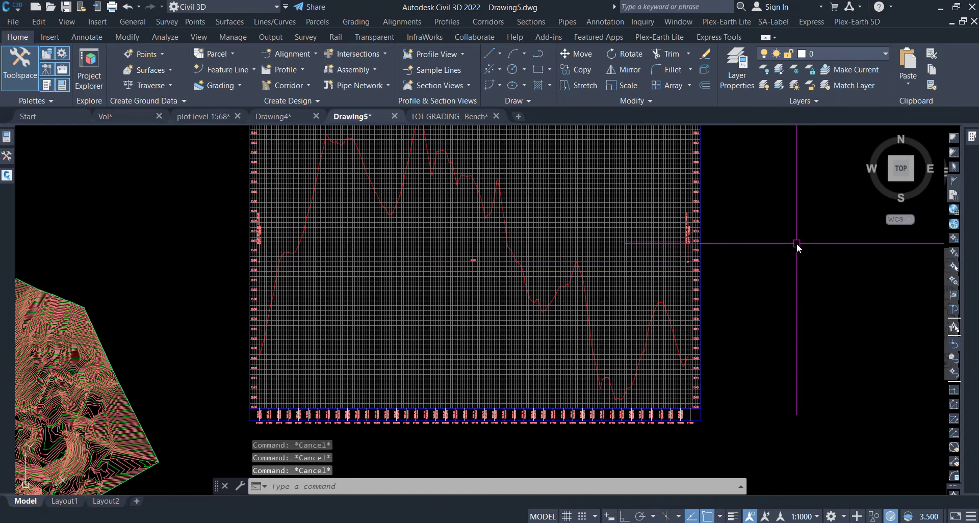
{"action": "scroll", "coordinate": [470, 216], "scroll_direction": "down", "scroll_amount": 4}
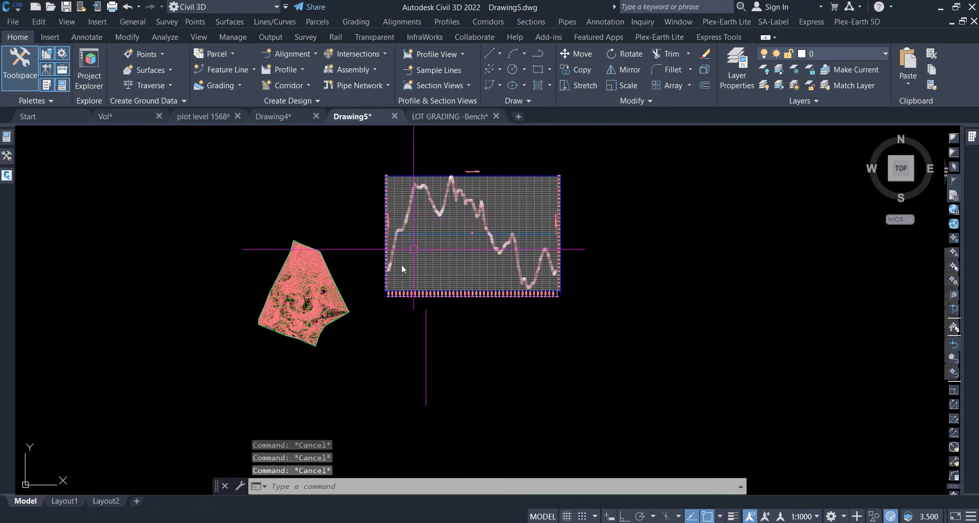
{"action": "scroll", "coordinate": [383, 331], "scroll_direction": "up", "scroll_amount": 2}
{"action": "scroll", "coordinate": [349, 273], "scroll_direction": "up", "scroll_amount": 1}
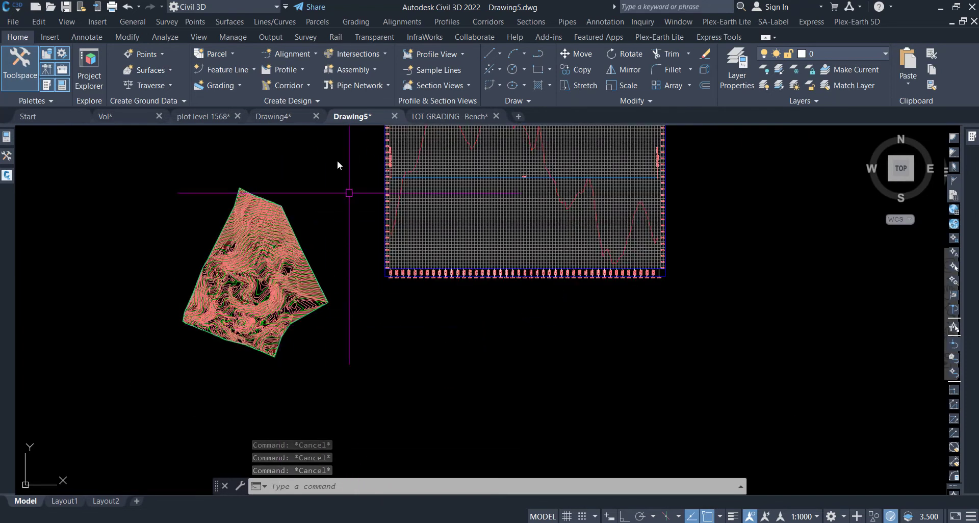
Create an assembly named Assembly with its baseline below the profile grid, then show the palettes
{"action": "left_click", "coordinate": [375, 70]}
{"action": "left_click", "coordinate": [371, 87]}
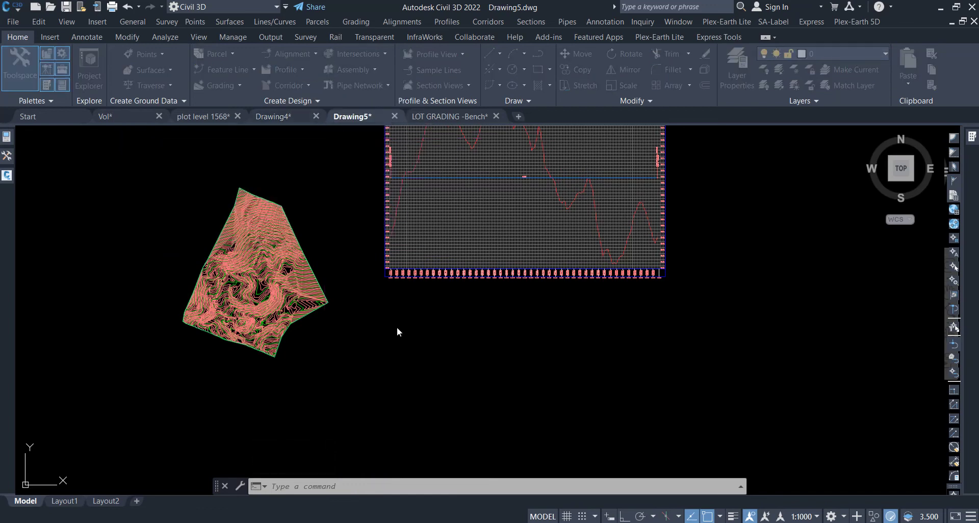
{"action": "left_click_drag", "start_coordinate": [524, 183], "coordinate": [453, 183]}
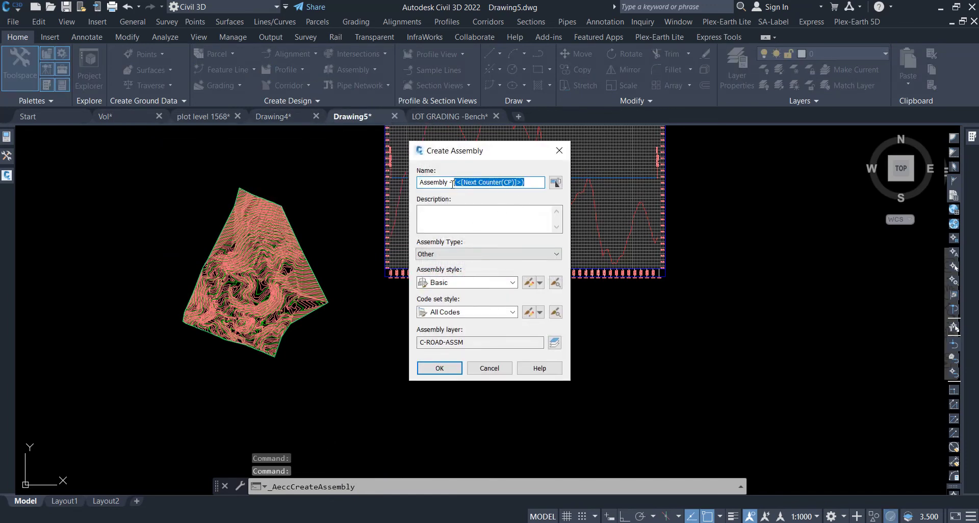
{"action": "key", "text": "BackSpace"}
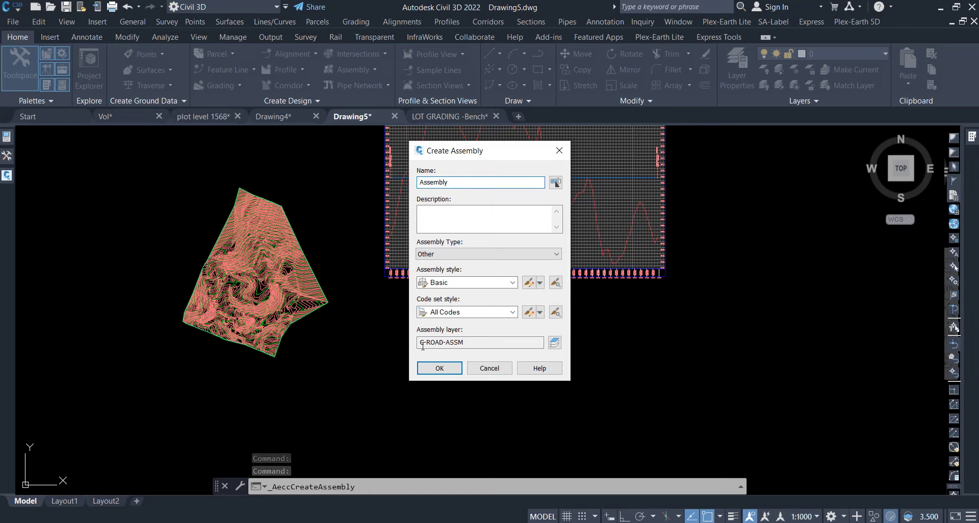
{"action": "left_click", "coordinate": [433, 364]}
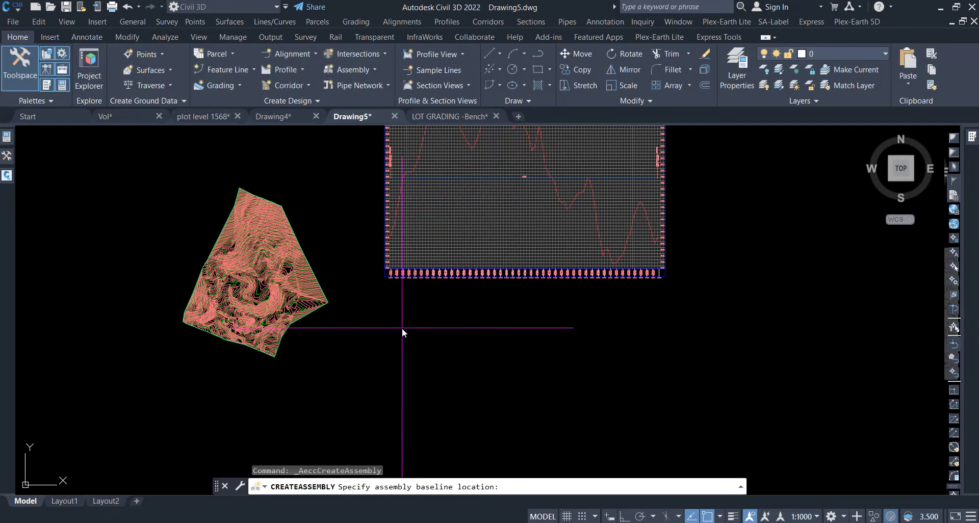
{"action": "left_click", "coordinate": [401, 330]}
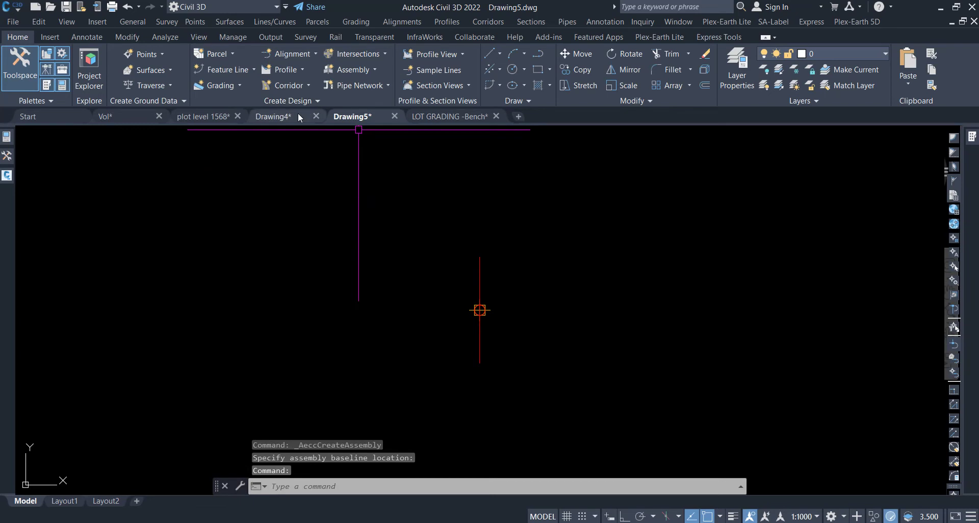
{"action": "left_click", "coordinate": [972, 155]}
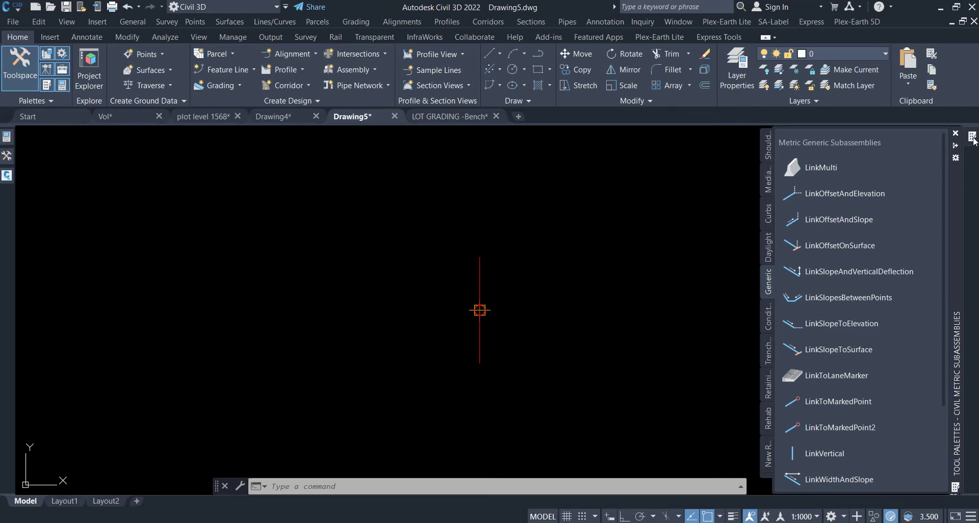
Attach a DaylightBench from the Metric Daylight palette to the assembly baseline marker
{"action": "left_click", "coordinate": [766, 471]}
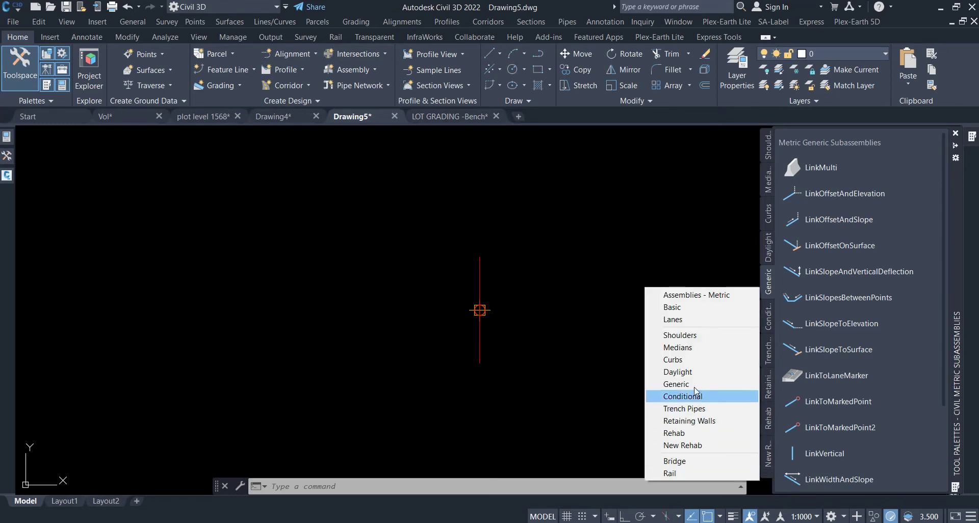
{"action": "left_click", "coordinate": [690, 372]}
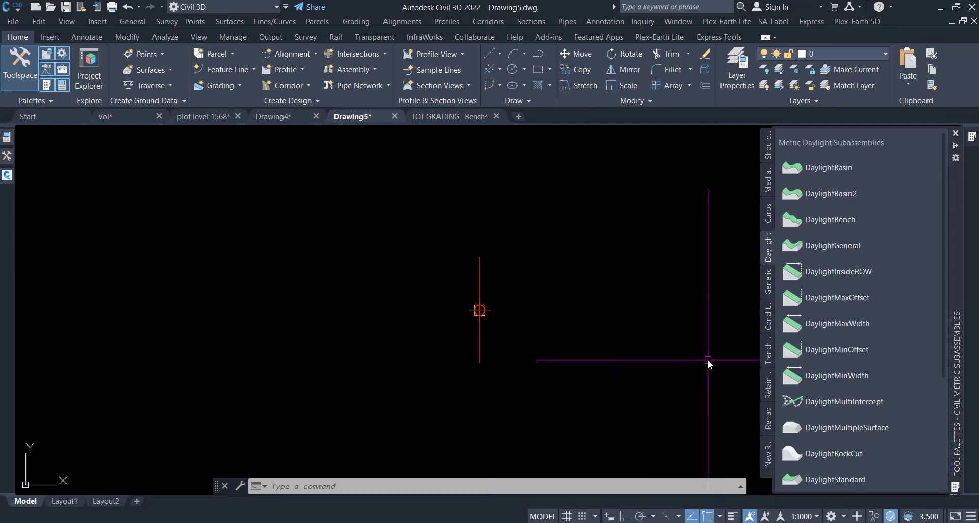
{"action": "left_click_drag", "start_coordinate": [834, 221], "coordinate": [557, 316]}
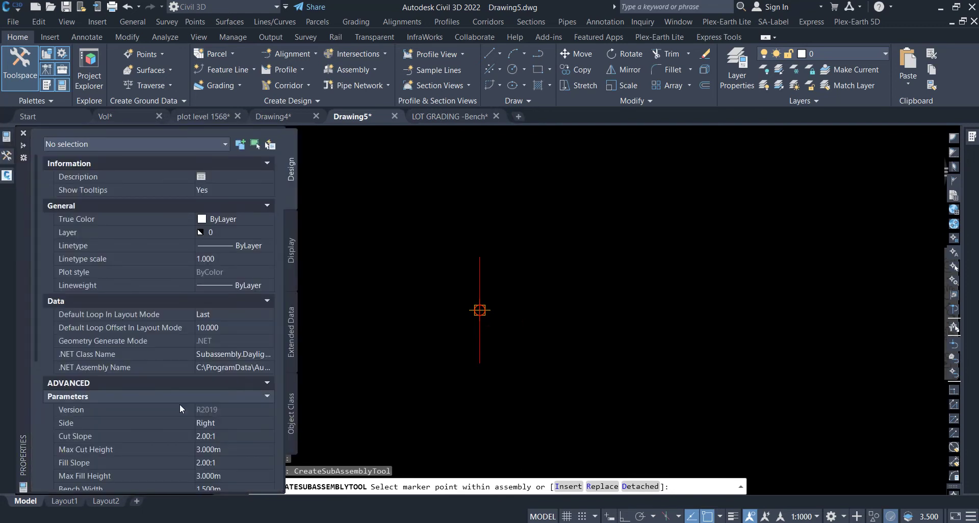
{"action": "left_click", "coordinate": [482, 330]}
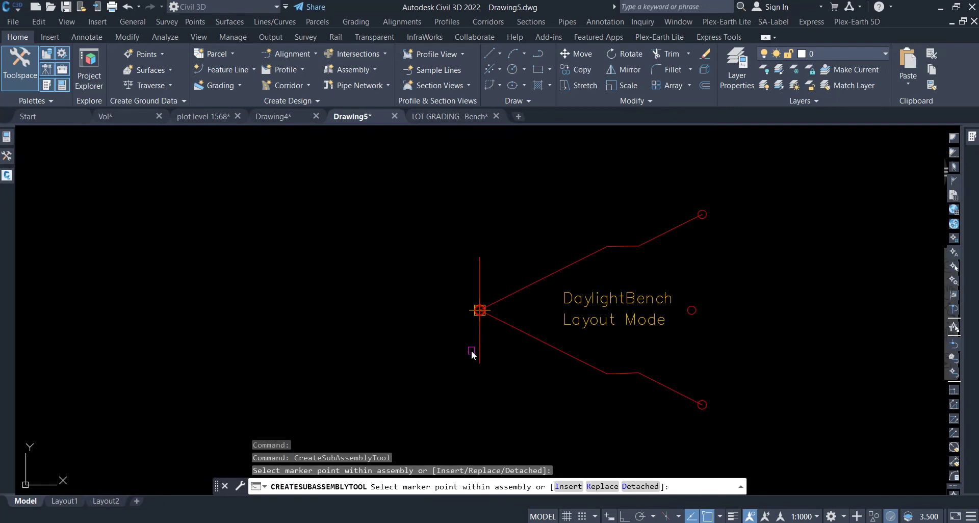
{"action": "key", "text": "Escape"}
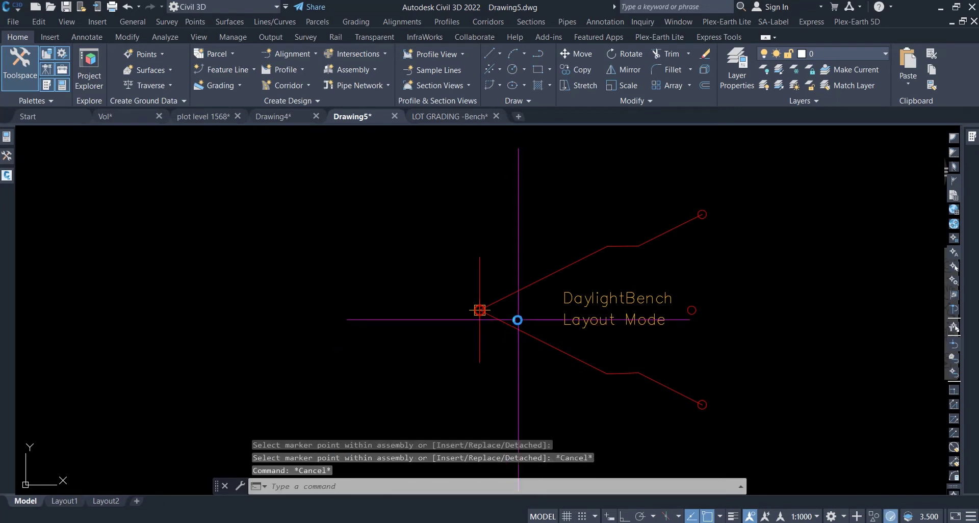
{"action": "left_click", "coordinate": [508, 322]}
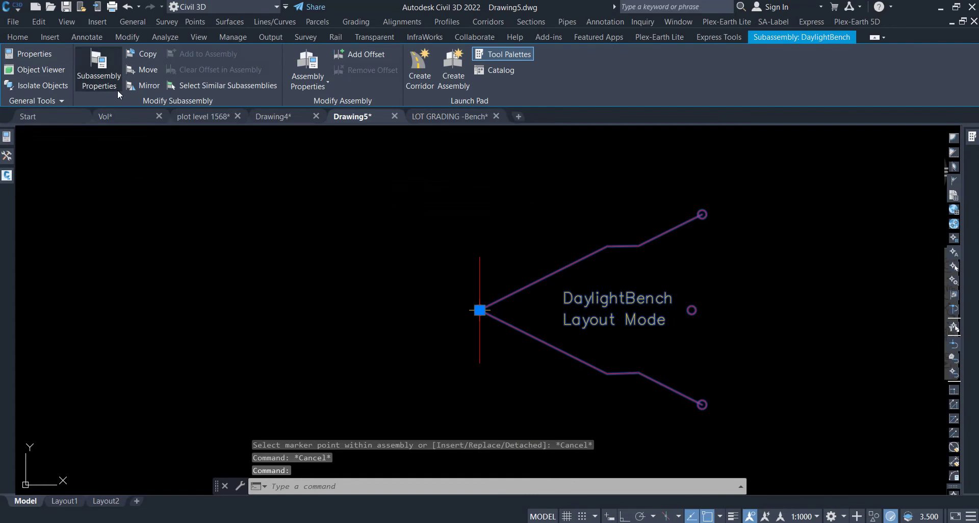
{"action": "left_click", "coordinate": [99, 77]}
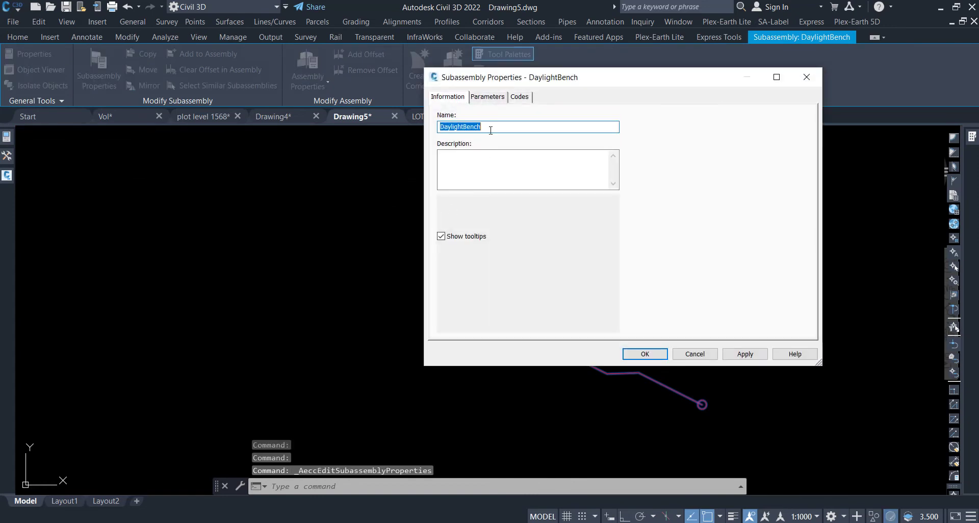
Set Cut Slope 0.75:1, Max Cut Height 10 m and Fill Slope 0.75:1
{"action": "left_click", "coordinate": [493, 100]}
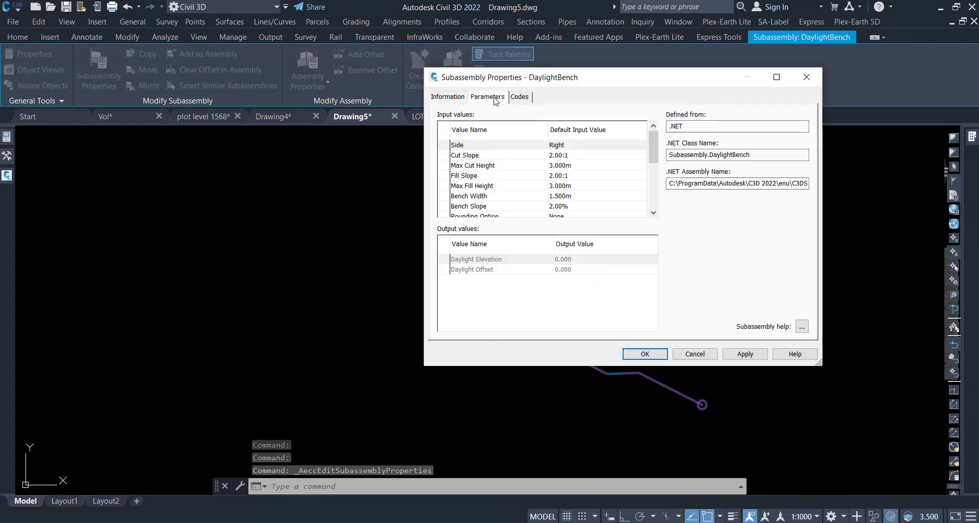
{"action": "left_click", "coordinate": [512, 155]}
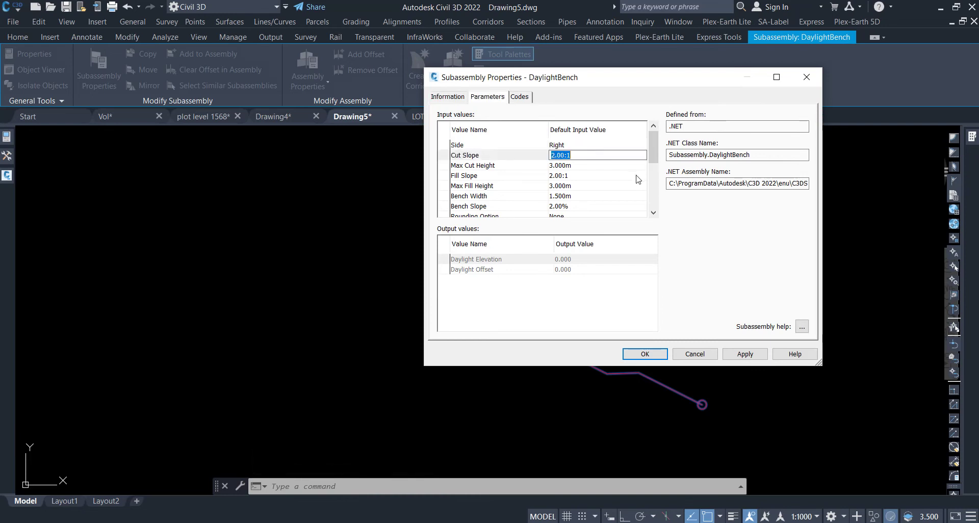
{"action": "left_click_drag", "start_coordinate": [656, 160], "coordinate": [655, 148]}
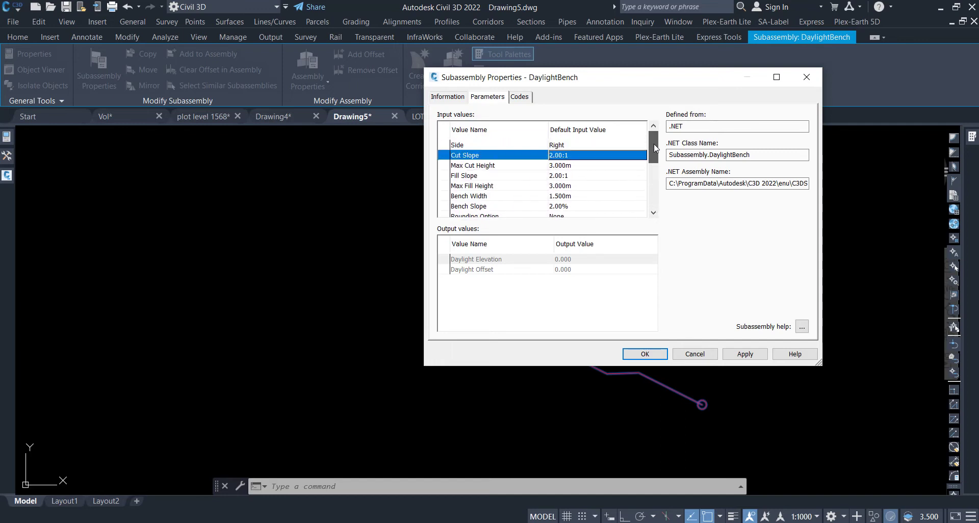
{"action": "left_click", "coordinate": [617, 156]}
{"action": "type", "text": ".75"}
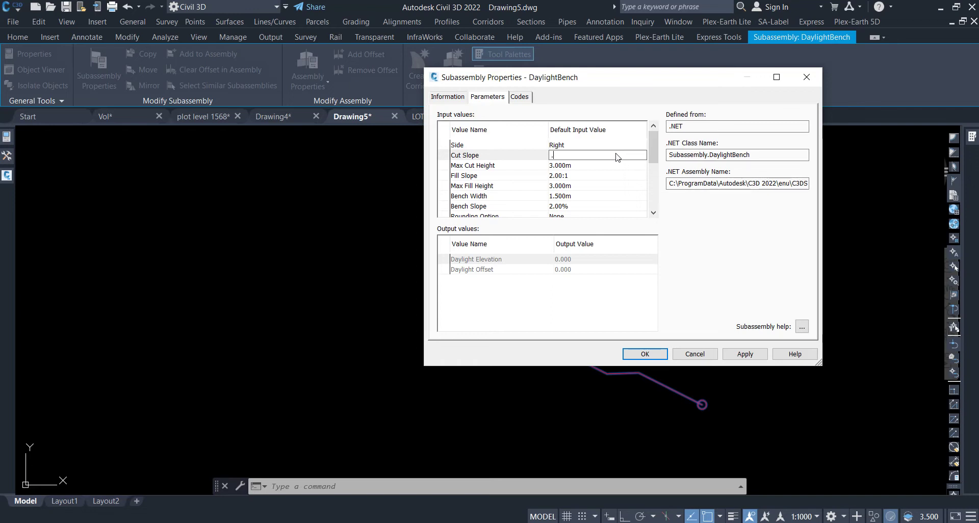
{"action": "left_click", "coordinate": [584, 170]}
{"action": "type", "text": "10"}
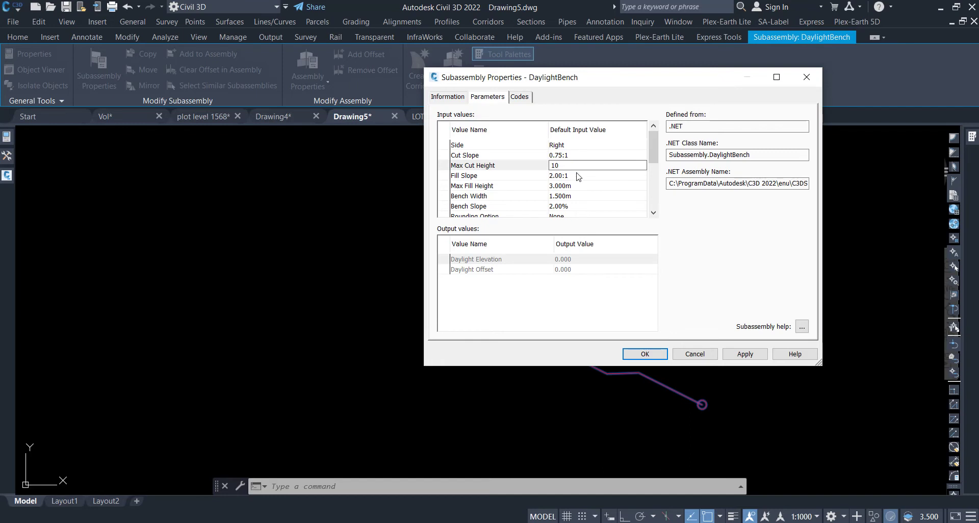
{"action": "left_click", "coordinate": [583, 176]}
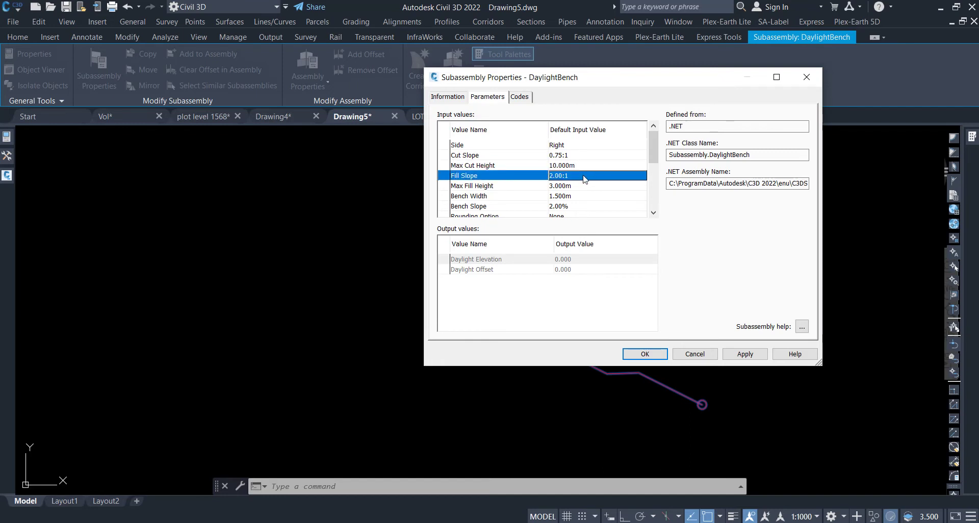
{"action": "left_click", "coordinate": [584, 178]}
{"action": "type", "text": ".75"}
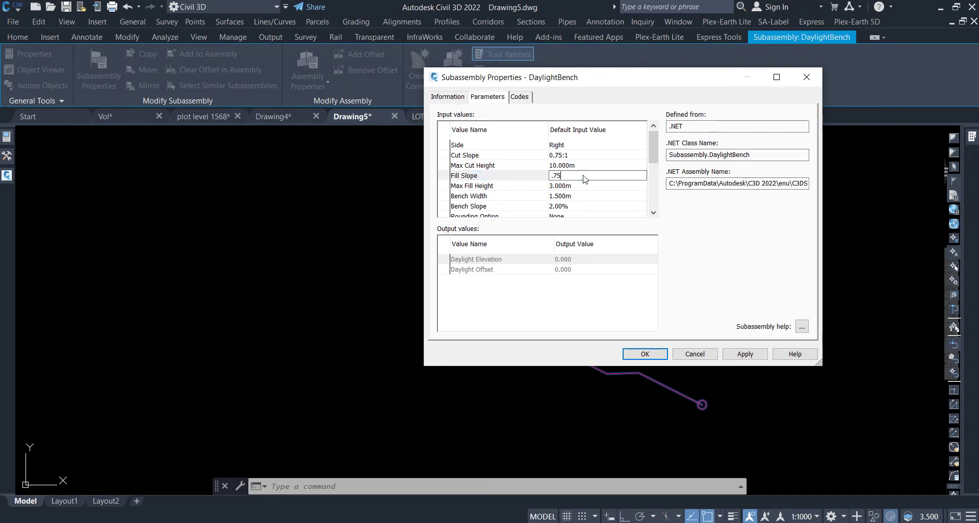
{"action": "left_click", "coordinate": [583, 187]}
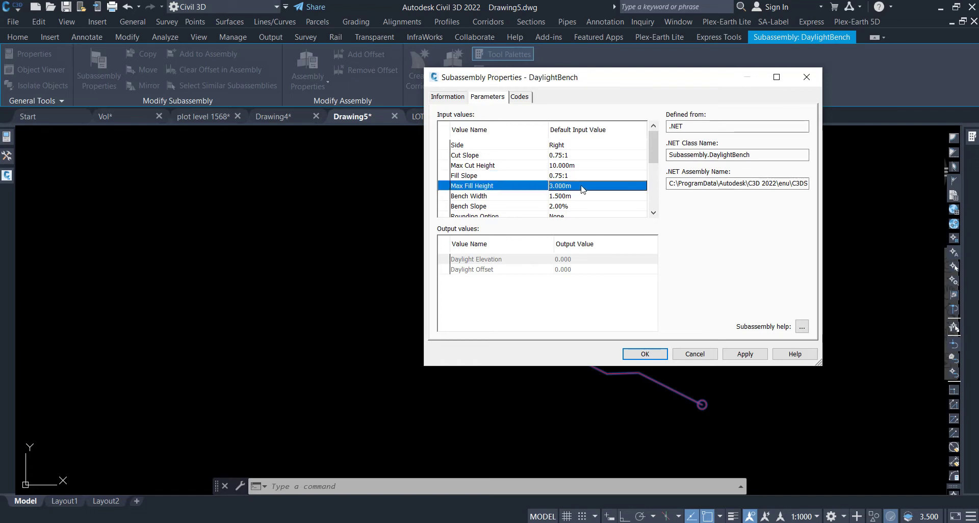
Set Max Fill Height 10 m, Bench Width 3.5 m, Bench Slope -4%, and apply
{"action": "left_click", "coordinate": [583, 187]}
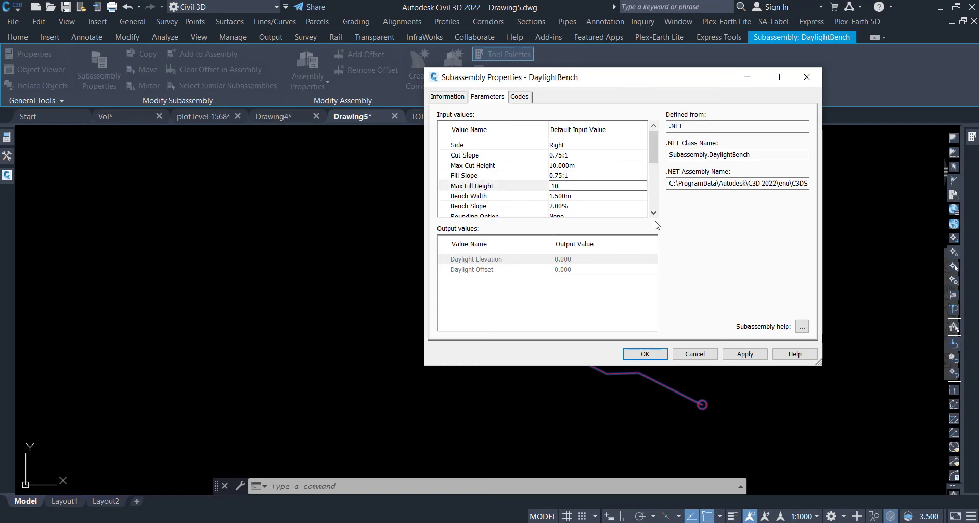
{"action": "key", "text": "Return"}
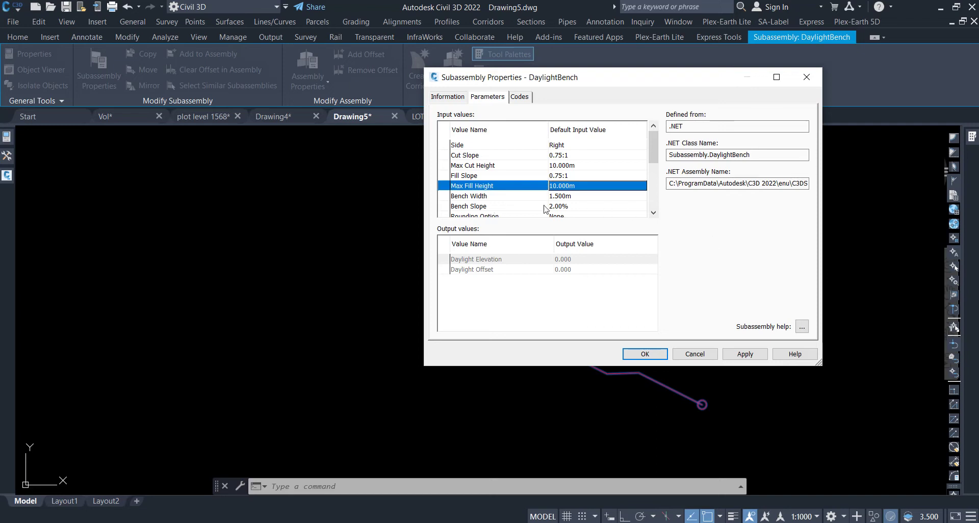
{"action": "left_click", "coordinate": [591, 197]}
{"action": "type", "text": "3.5"}
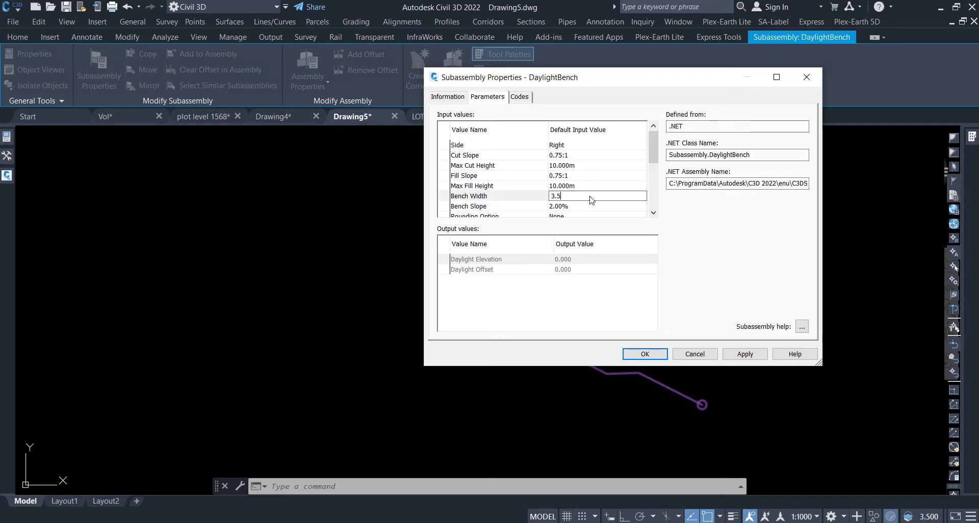
{"action": "left_click", "coordinate": [584, 208]}
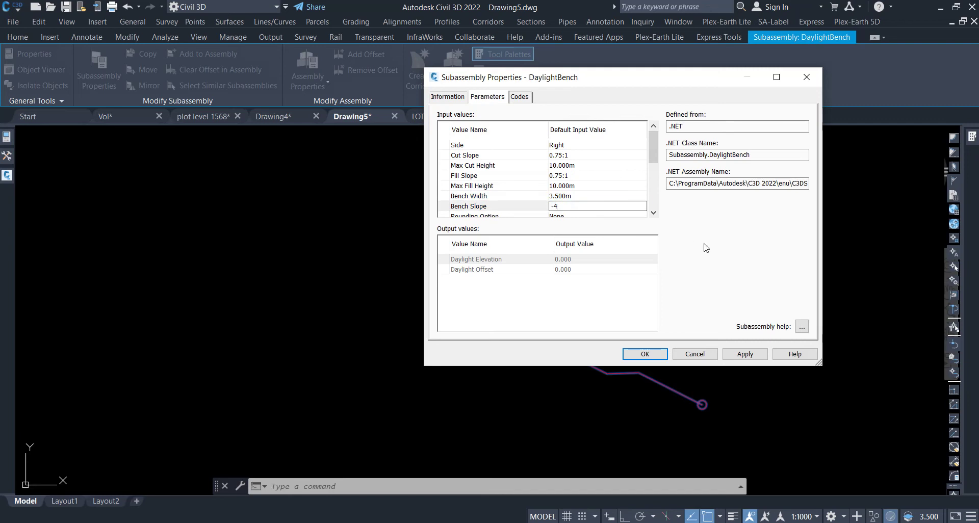
{"action": "key", "text": "Return"}
{"action": "left_click", "coordinate": [743, 354]}
{"action": "left_click", "coordinate": [642, 354]}
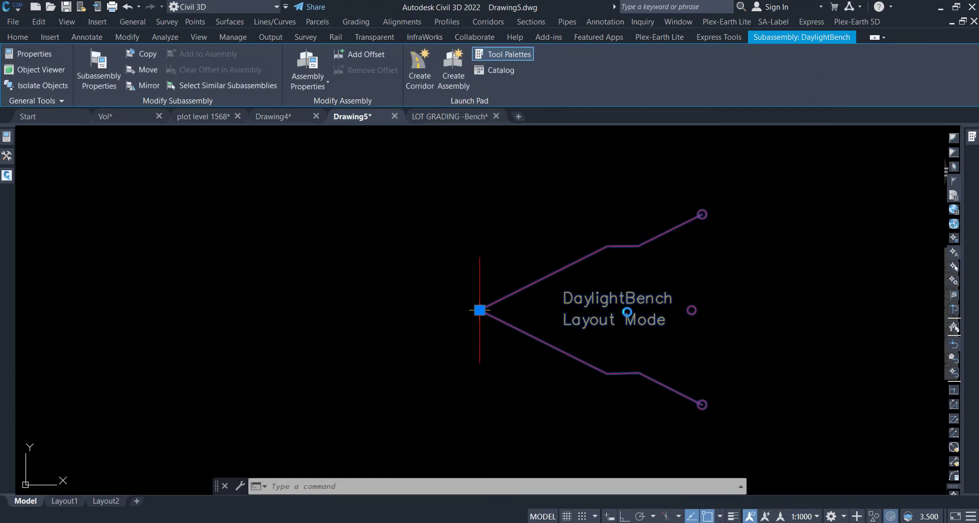
Start a new corridor and trim its name to Corridor
{"action": "scroll", "coordinate": [581, 265], "scroll_direction": "down", "scroll_amount": 3}
{"action": "scroll", "coordinate": [561, 286], "scroll_direction": "down", "scroll_amount": 3}
{"action": "scroll", "coordinate": [525, 303], "scroll_direction": "down", "scroll_amount": 5}
{"action": "scroll", "coordinate": [511, 313], "scroll_direction": "down", "scroll_amount": 2}
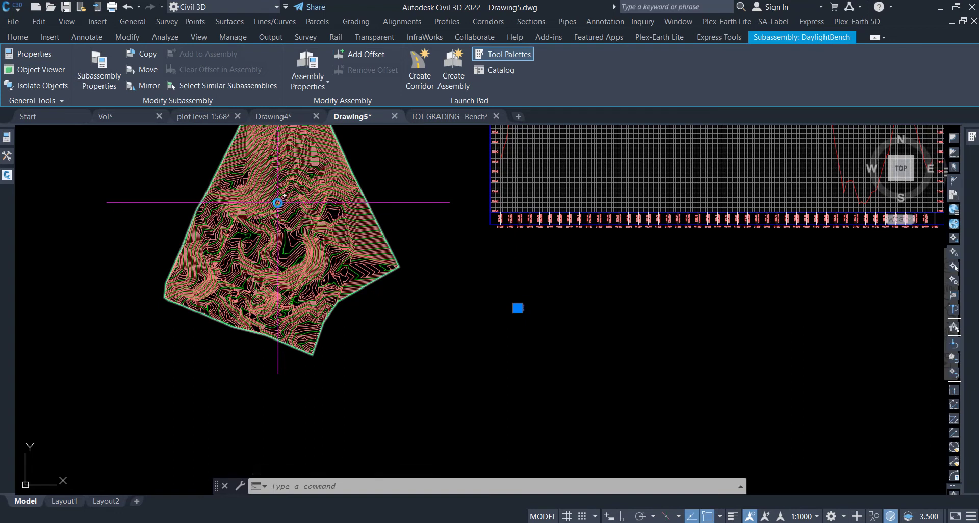
{"action": "left_click", "coordinate": [19, 41]}
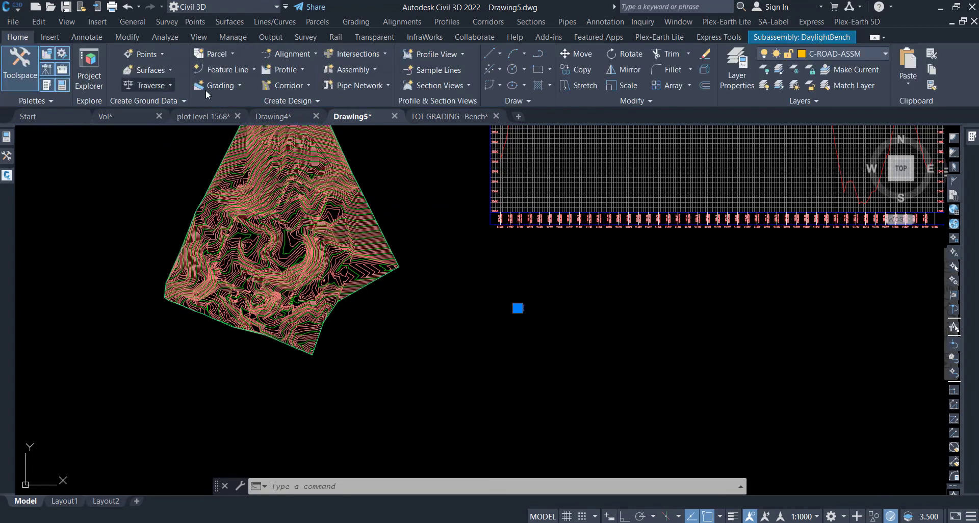
{"action": "left_click", "coordinate": [296, 84]}
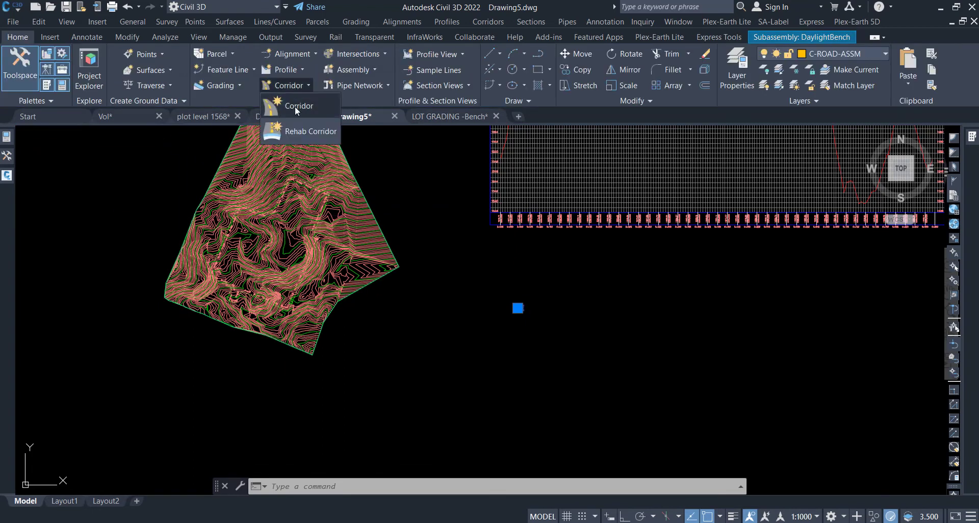
{"action": "left_click", "coordinate": [295, 105]}
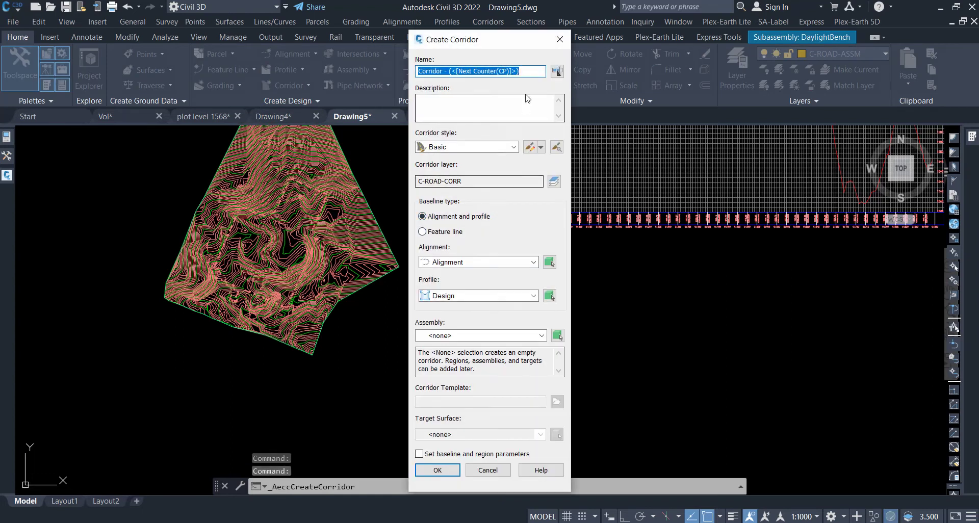
{"action": "left_click_drag", "start_coordinate": [519, 71], "coordinate": [496, 72]}
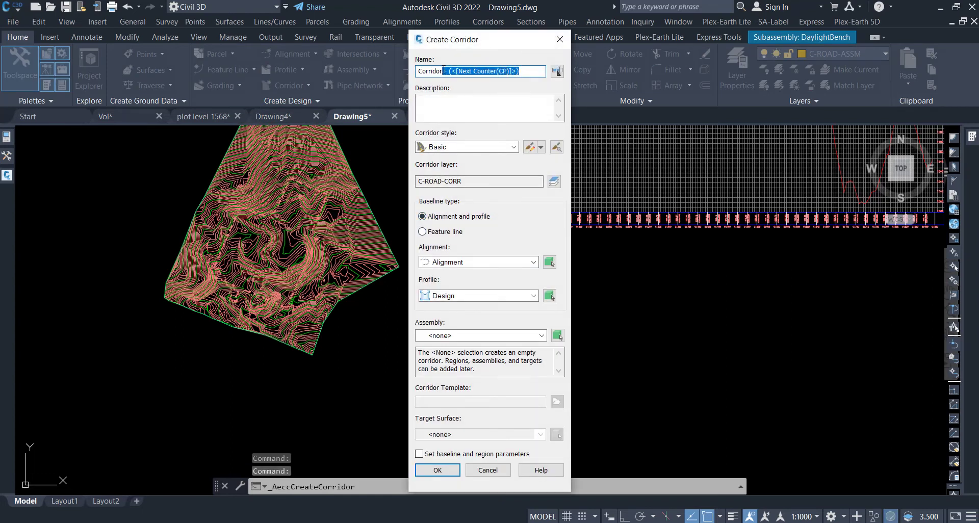
{"action": "key", "text": "Delete"}
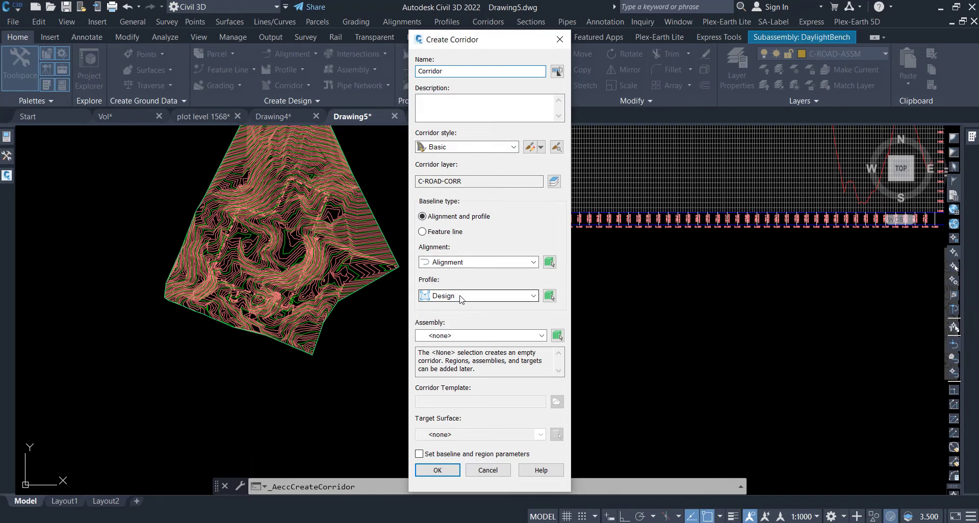
Use Assembly with EG as target surface, skip baseline/region parameters, and create the corridor
{"action": "left_click", "coordinate": [458, 335]}
{"action": "left_click", "coordinate": [449, 356]}
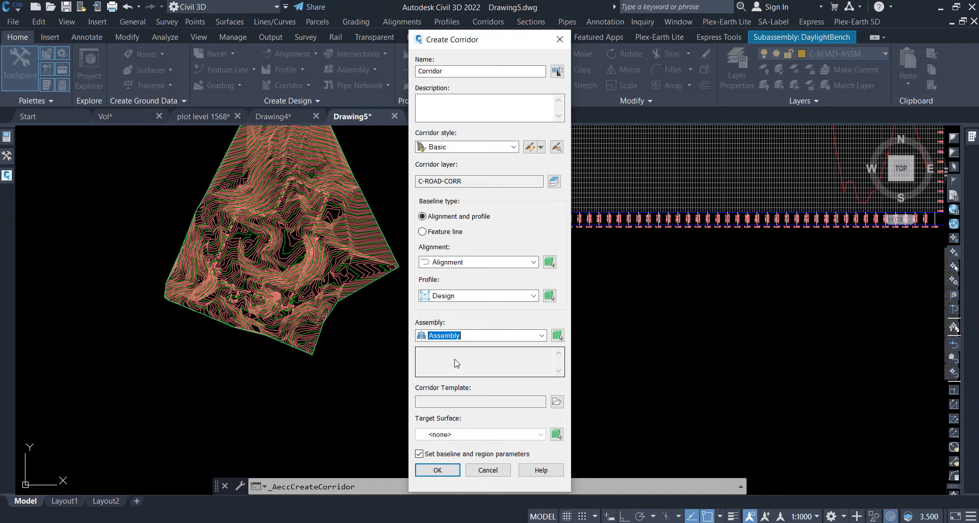
{"action": "left_click", "coordinate": [451, 434]}
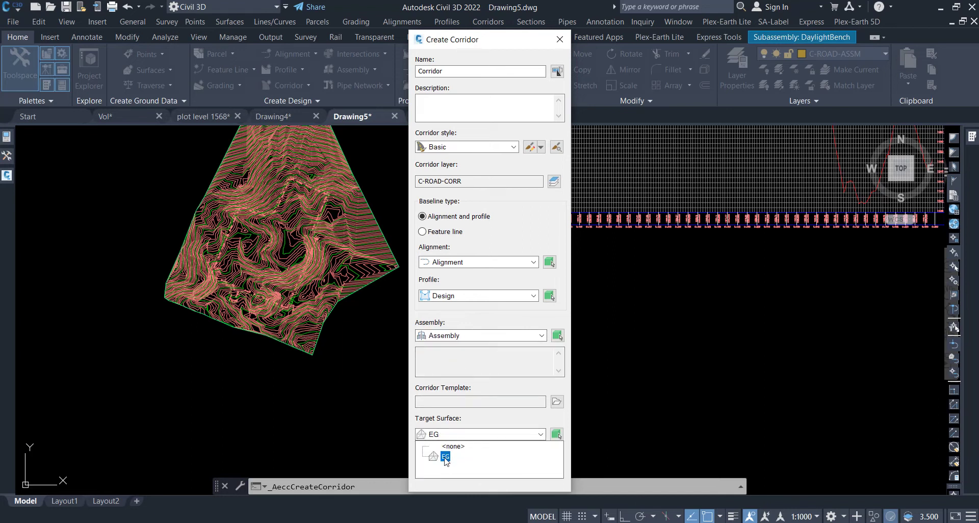
{"action": "left_click", "coordinate": [445, 457]}
{"action": "left_click", "coordinate": [423, 454]}
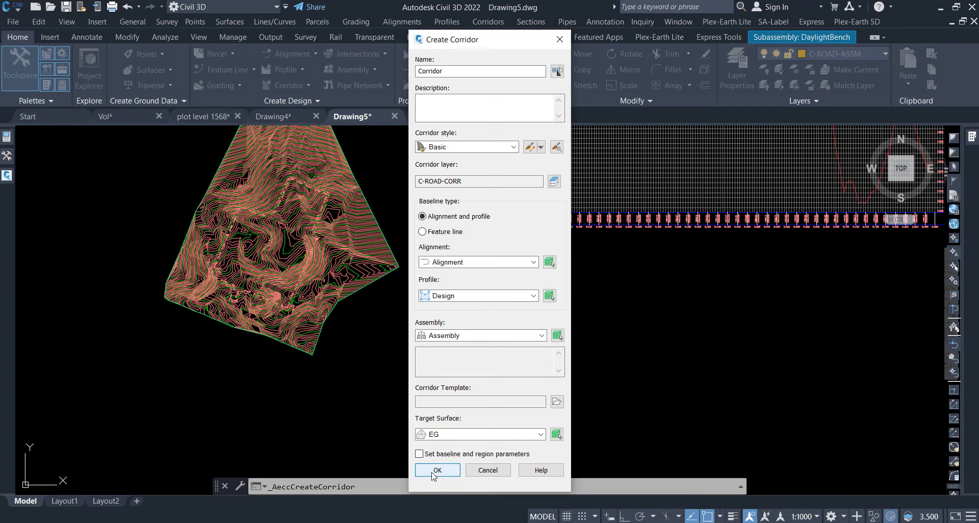
{"action": "left_click", "coordinate": [437, 470]}
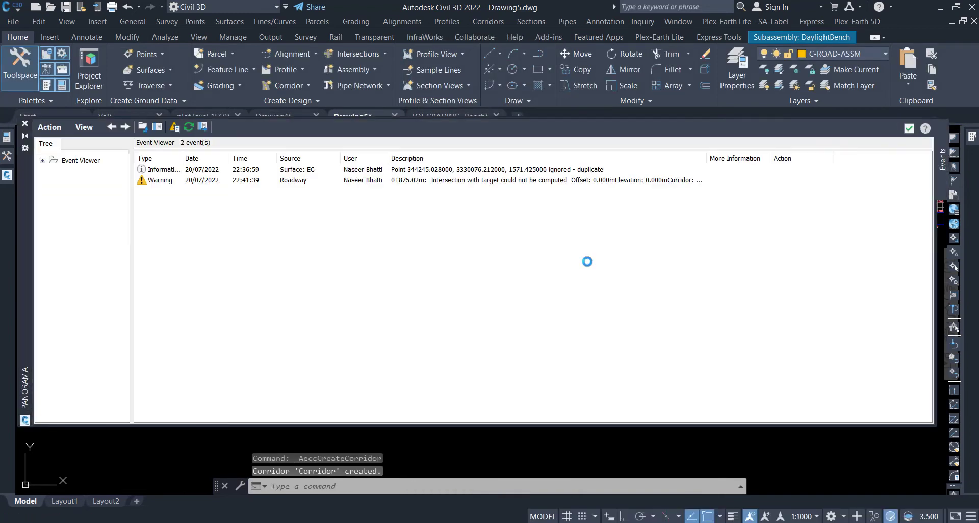
Close the event log and view the corridor in the Object Viewer from SW Isometric
{"action": "left_click", "coordinate": [908, 128]}
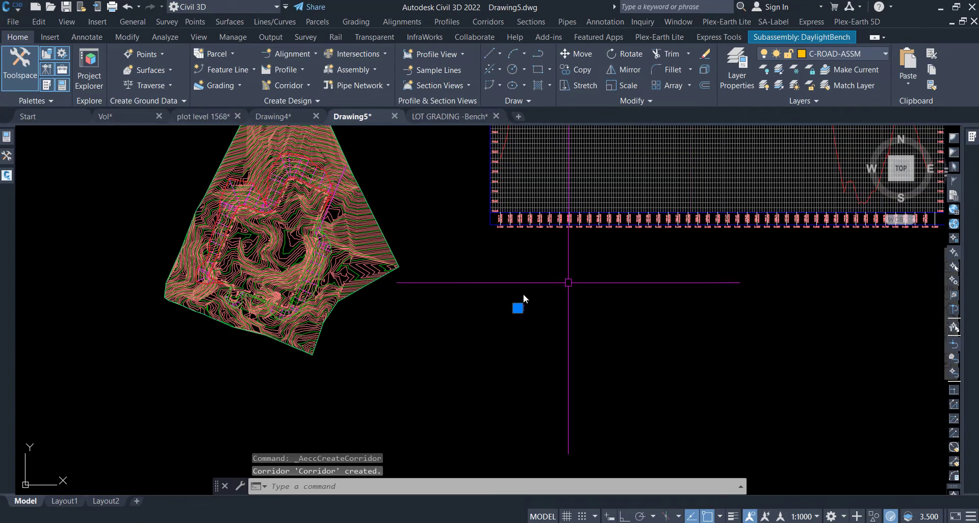
{"action": "scroll", "coordinate": [282, 167], "scroll_direction": "up", "scroll_amount": 2}
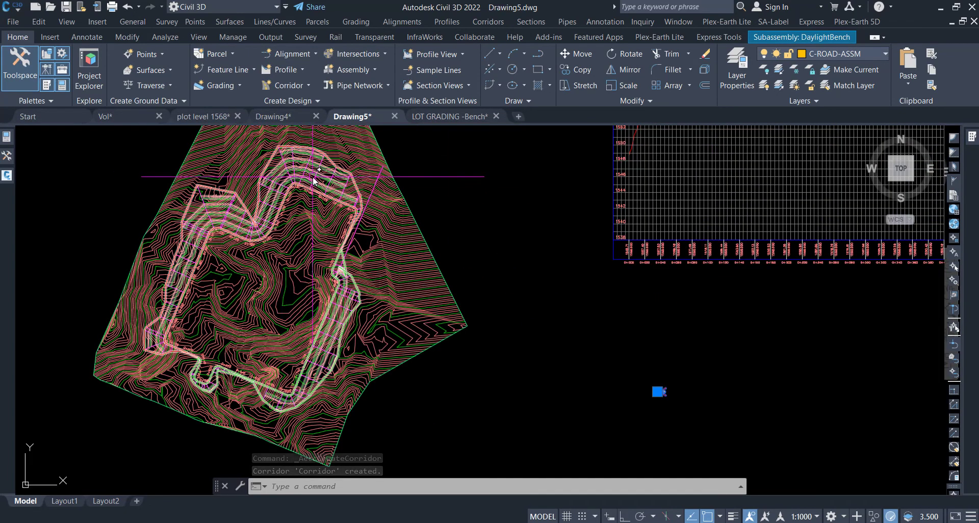
{"action": "left_click", "coordinate": [313, 178]}
{"action": "right_click", "coordinate": [313, 178]}
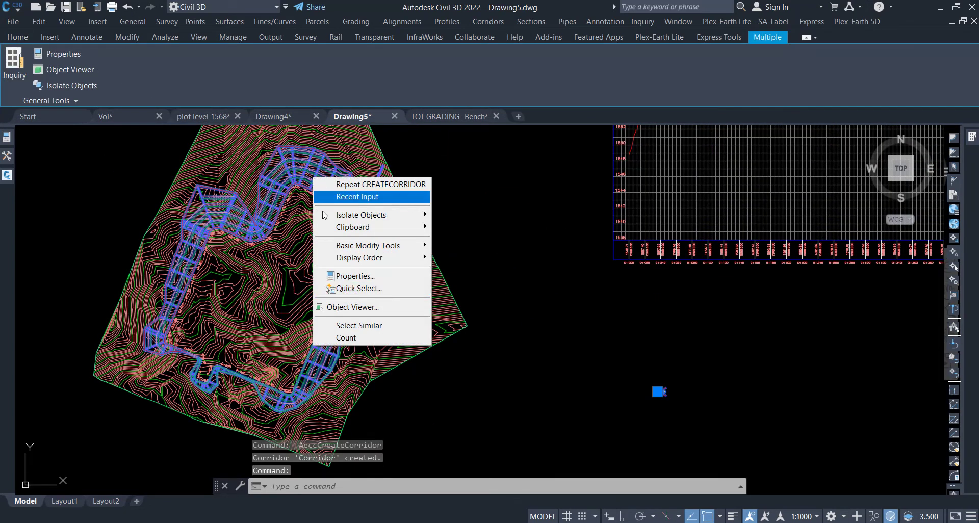
{"action": "left_click", "coordinate": [339, 308]}
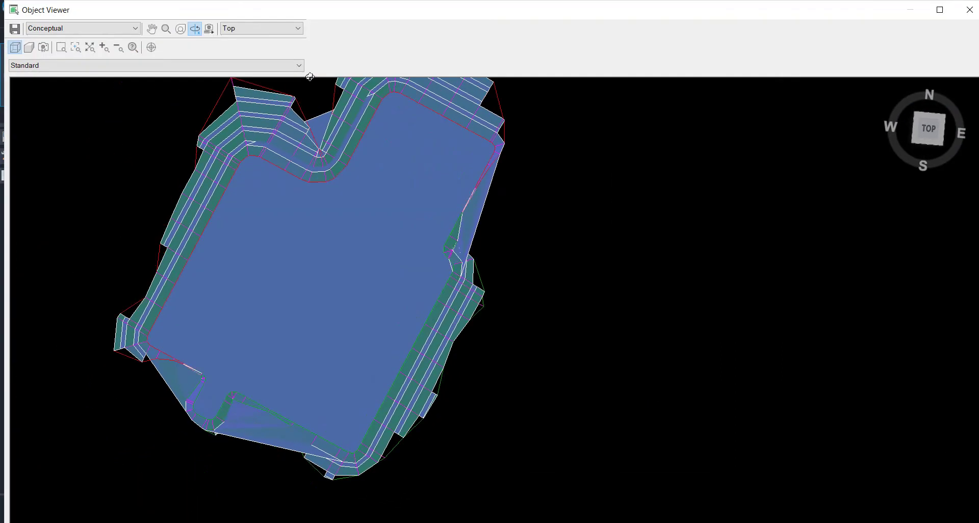
{"action": "left_click", "coordinate": [298, 28]}
{"action": "left_click", "coordinate": [276, 89]}
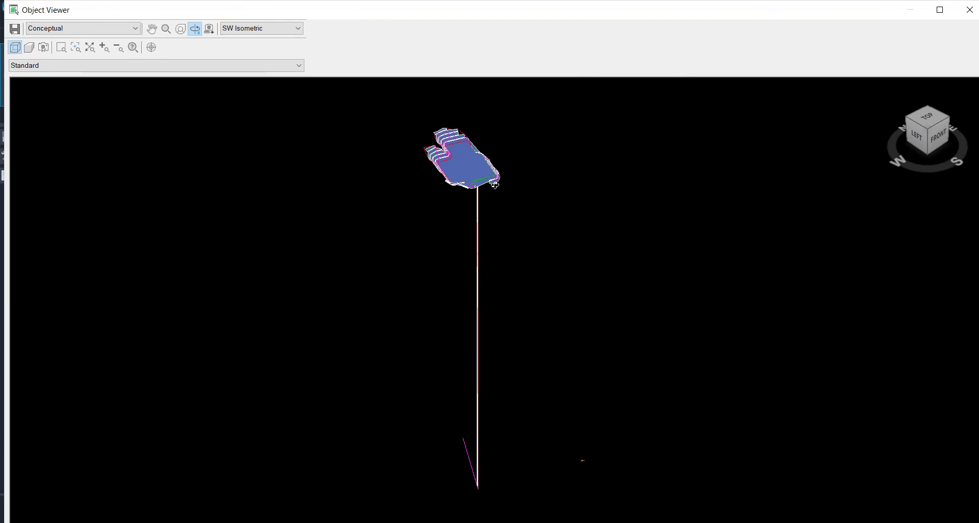
{"action": "key", "text": "Escape"}
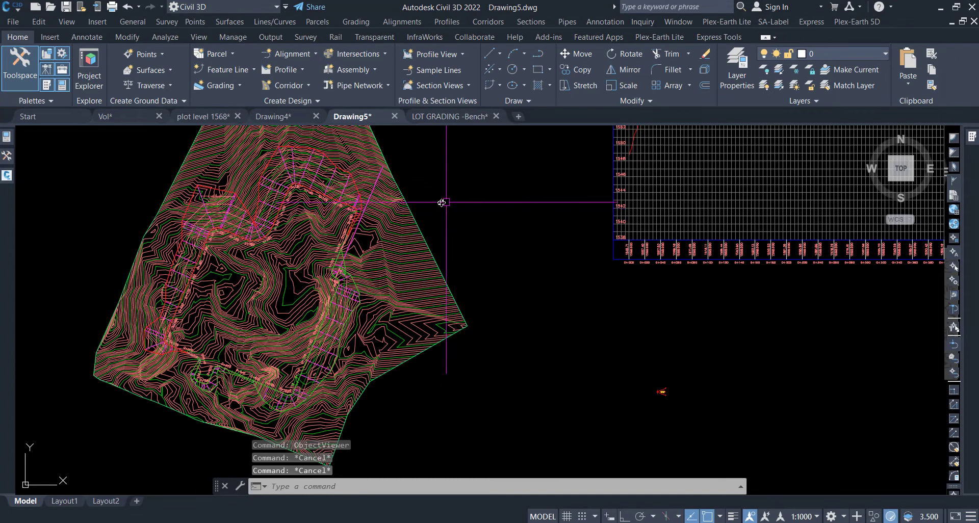
Add a Top corridor surface using Top links as breaklines with Top Links overhang correction
{"action": "left_click", "coordinate": [333, 177]}
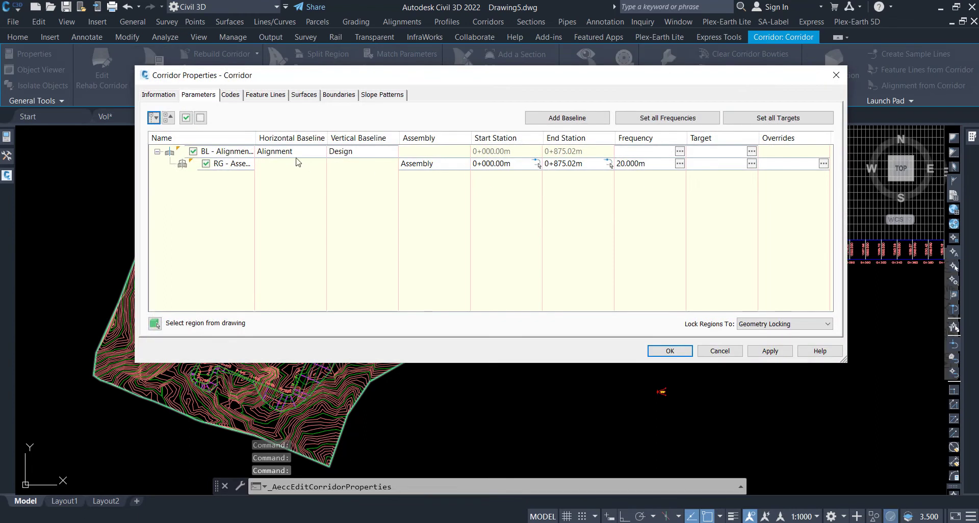
{"action": "left_click", "coordinate": [304, 95]}
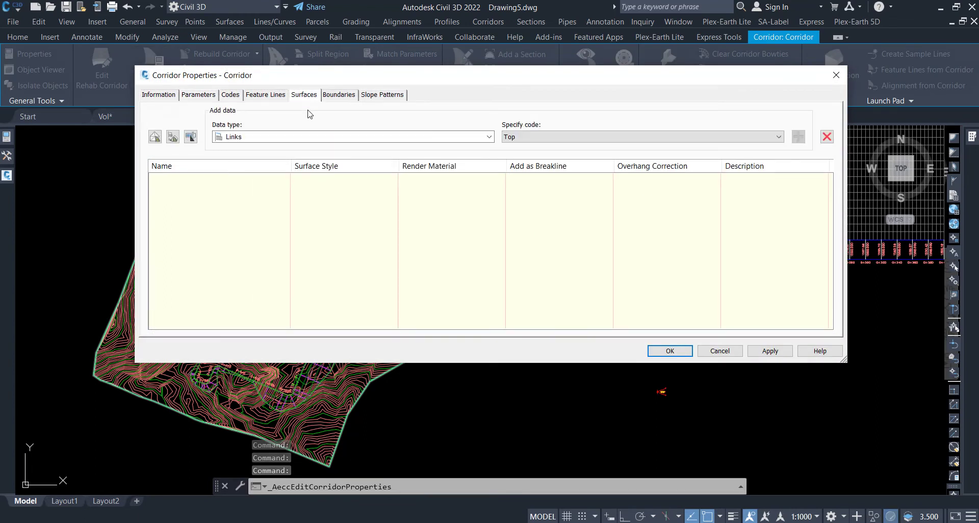
{"action": "left_click", "coordinate": [155, 137]}
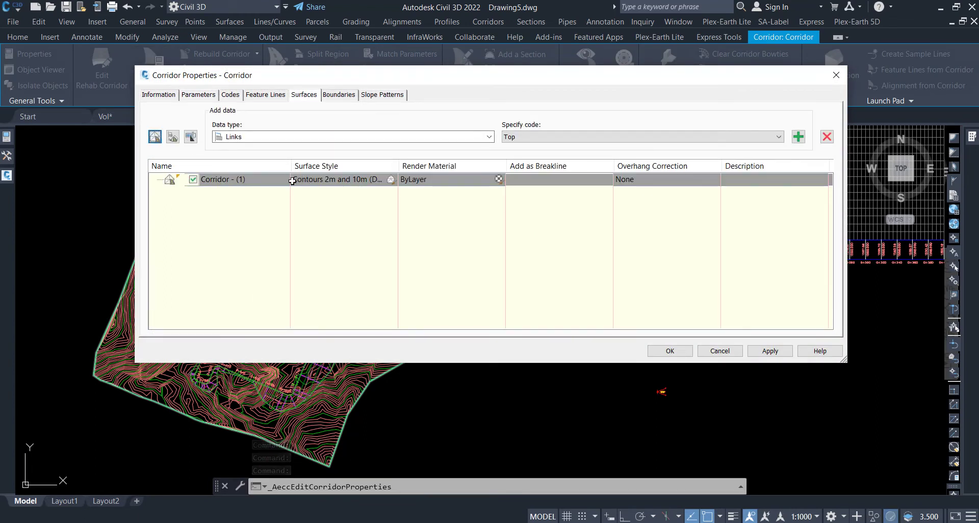
{"action": "double_click", "coordinate": [224, 179]}
{"action": "type", "text": "T"}
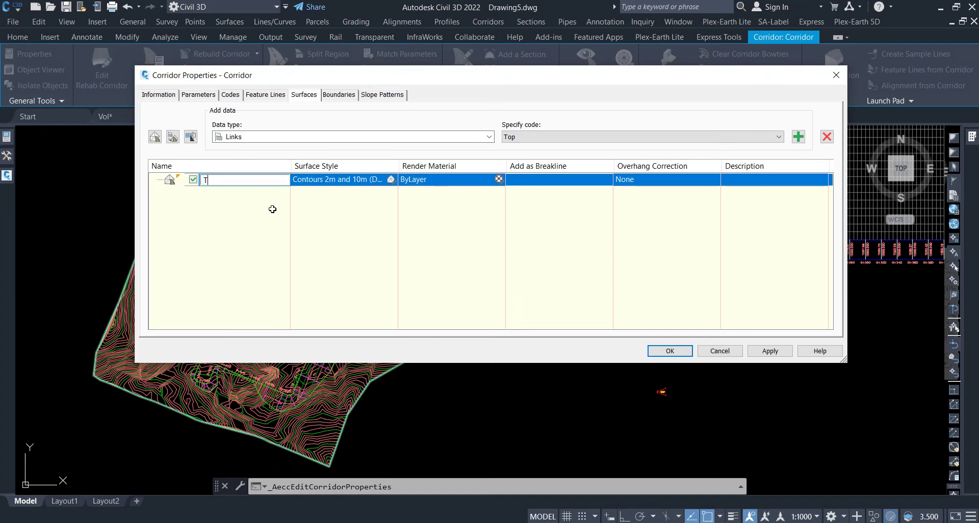
{"action": "type", "text": "op Surface"}
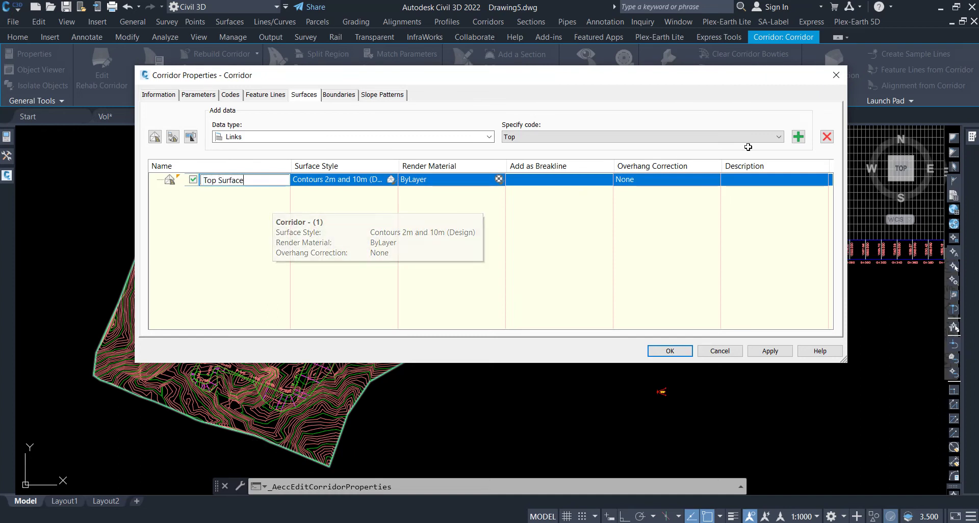
{"action": "left_click", "coordinate": [798, 137]}
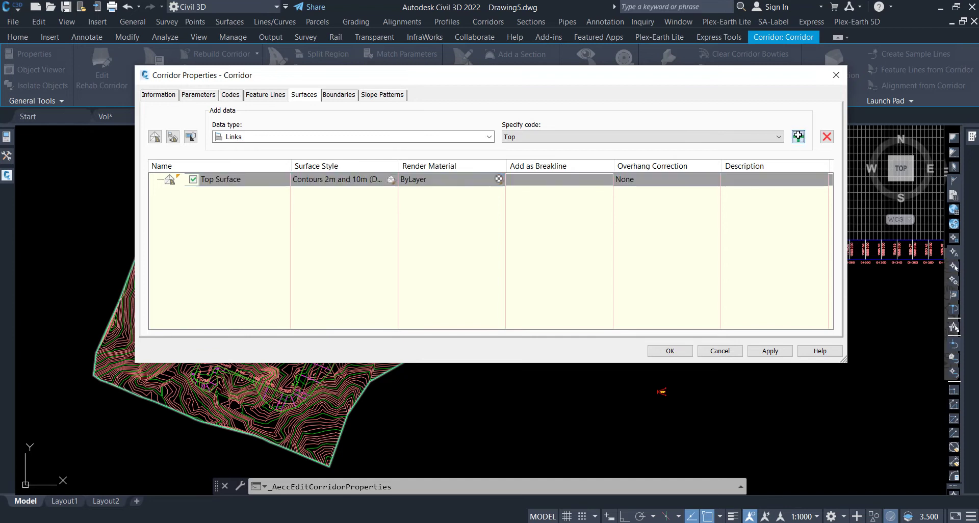
{"action": "left_click", "coordinate": [630, 180]}
{"action": "left_click", "coordinate": [629, 194]}
{"action": "left_click", "coordinate": [511, 191]}
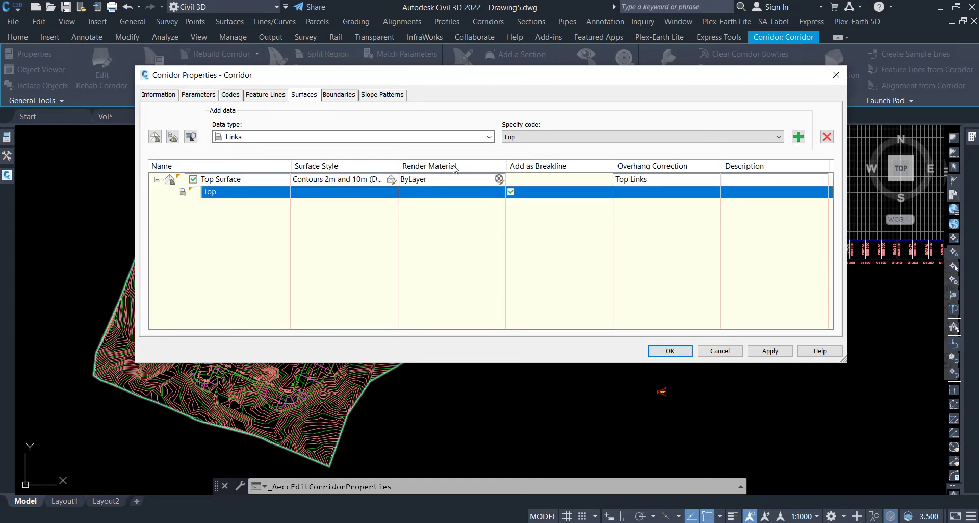
Give the Top Surface the corridor shrinkwrap as its outside boundary
{"action": "left_click", "coordinate": [352, 97]}
{"action": "left_click", "coordinate": [218, 133]}
{"action": "right_click", "coordinate": [218, 133]}
{"action": "left_click", "coordinate": [227, 137]}
Set assembly frequency to 0.5 m along tangents and 0.1 m for curves, spirals and vertical curves
{"action": "left_click", "coordinate": [202, 99]}
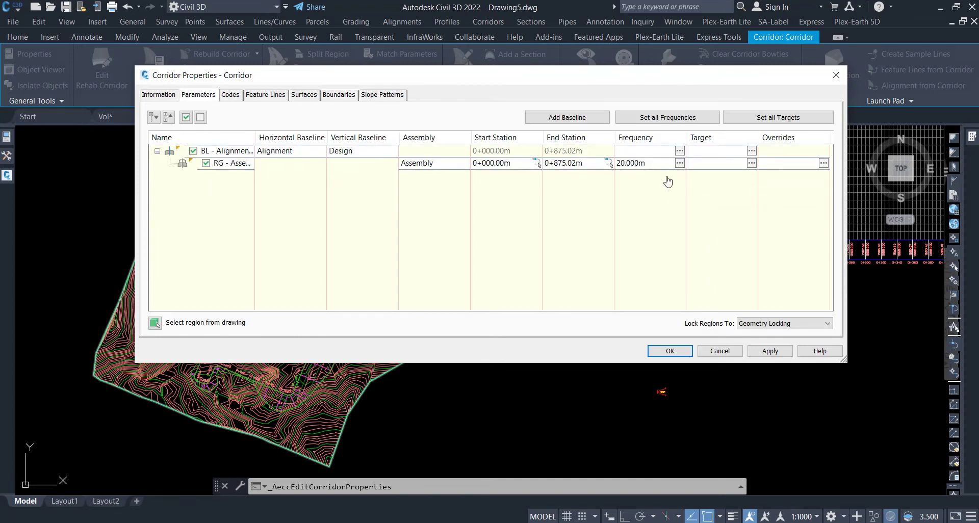
{"action": "left_click", "coordinate": [680, 163]}
{"action": "left_click", "coordinate": [653, 74]}
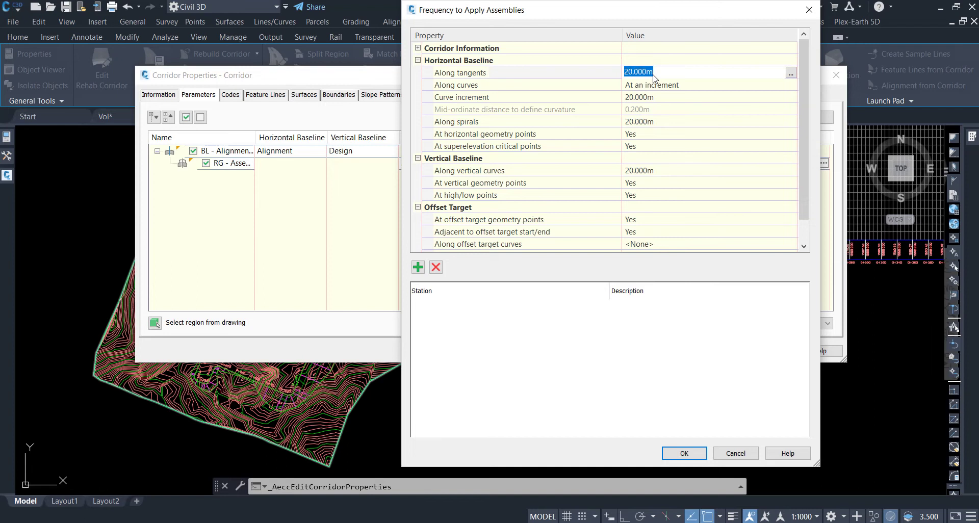
{"action": "key", "text": "Return"}
{"action": "key", "text": "Down"}
{"action": "left_click", "coordinate": [673, 102]}
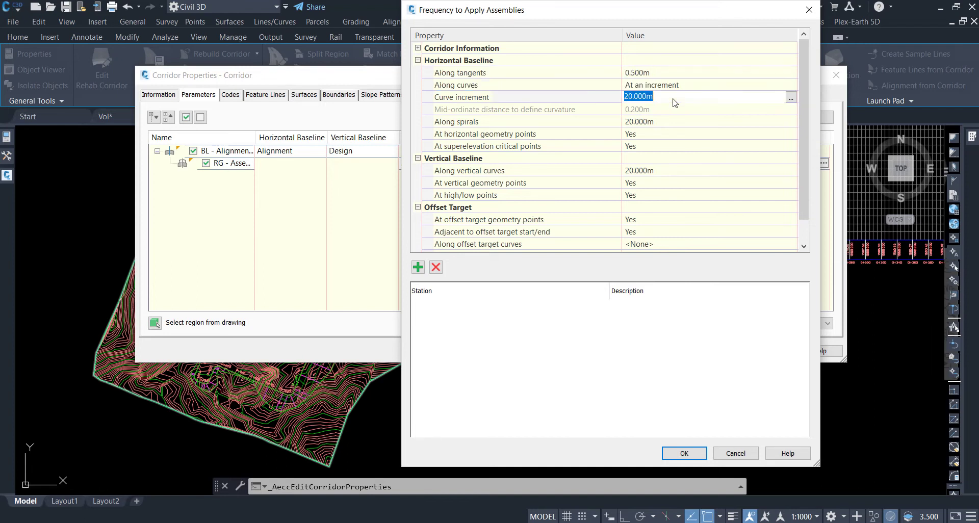
{"action": "key", "text": "Return"}
{"action": "left_click", "coordinate": [662, 123]}
{"action": "type", "text": ".1"}
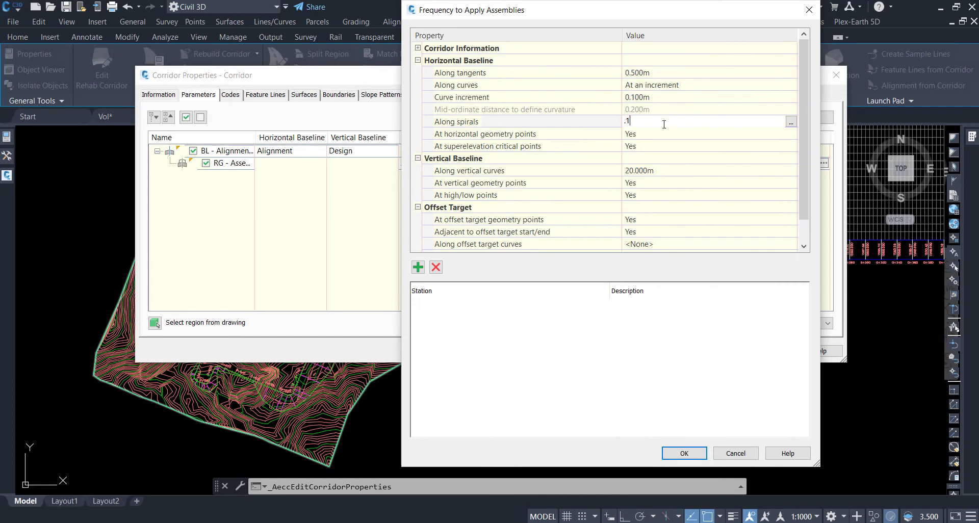
{"action": "key", "text": "Return"}
{"action": "left_click", "coordinate": [690, 174]}
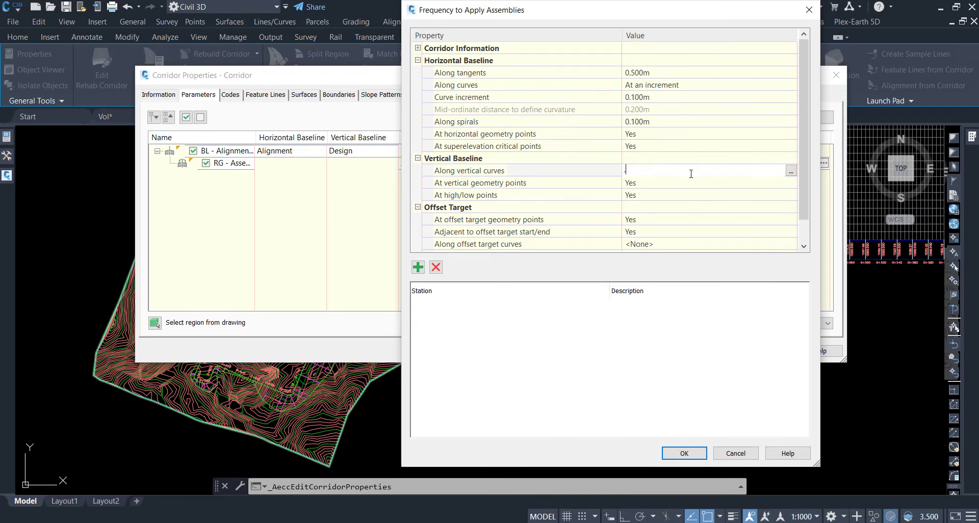
{"action": "type", "text": ".1"}
{"action": "key", "text": "Return"}
Set offset target curves to By curvature, then apply and rebuild the corridor
{"action": "scroll", "coordinate": [792, 195], "scroll_direction": "down", "scroll_amount": 1}
{"action": "scroll", "coordinate": [765, 204], "scroll_direction": "down", "scroll_amount": 1}
{"action": "left_click", "coordinate": [688, 220]}
{"action": "left_click", "coordinate": [691, 220]}
{"action": "left_click", "coordinate": [690, 253]}
{"action": "left_click", "coordinate": [679, 244]}
{"action": "left_click", "coordinate": [684, 453]}
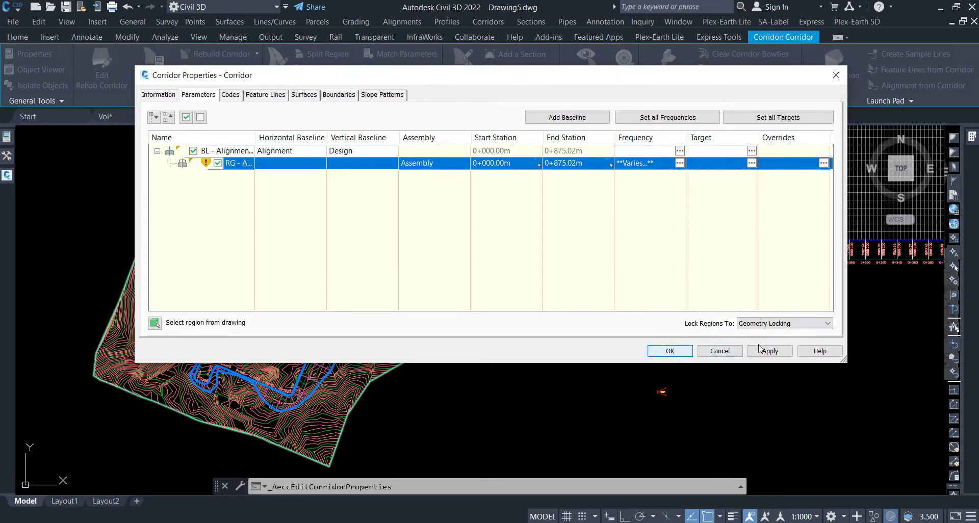
{"action": "left_click", "coordinate": [663, 351]}
{"action": "left_click", "coordinate": [420, 243]}
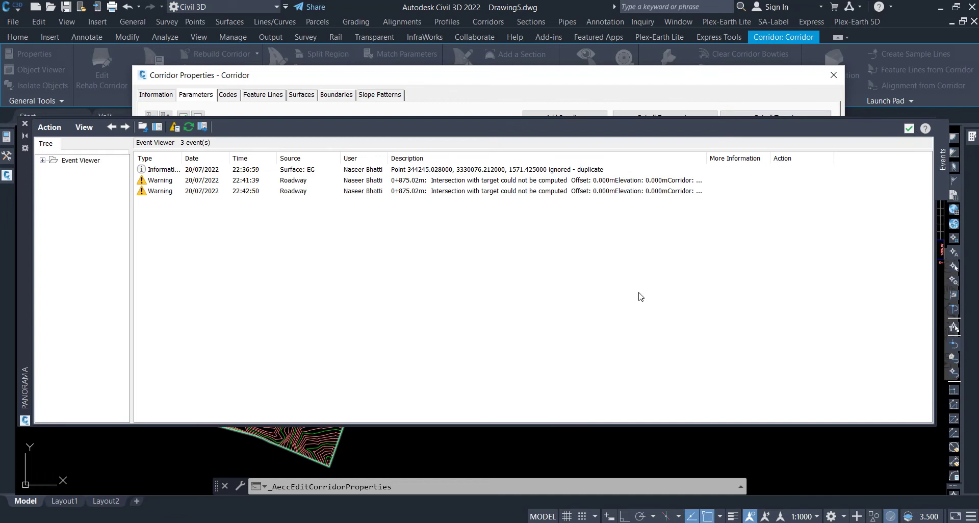
Close Corridor Properties and the event log, then pick the imported Top Surface TIN
{"action": "left_click", "coordinate": [544, 520]}
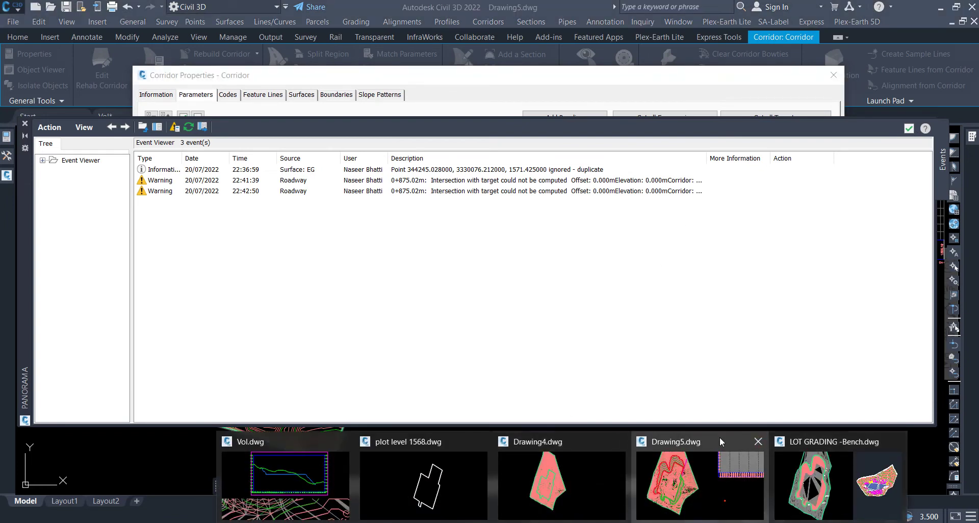
{"action": "left_click", "coordinate": [720, 437]}
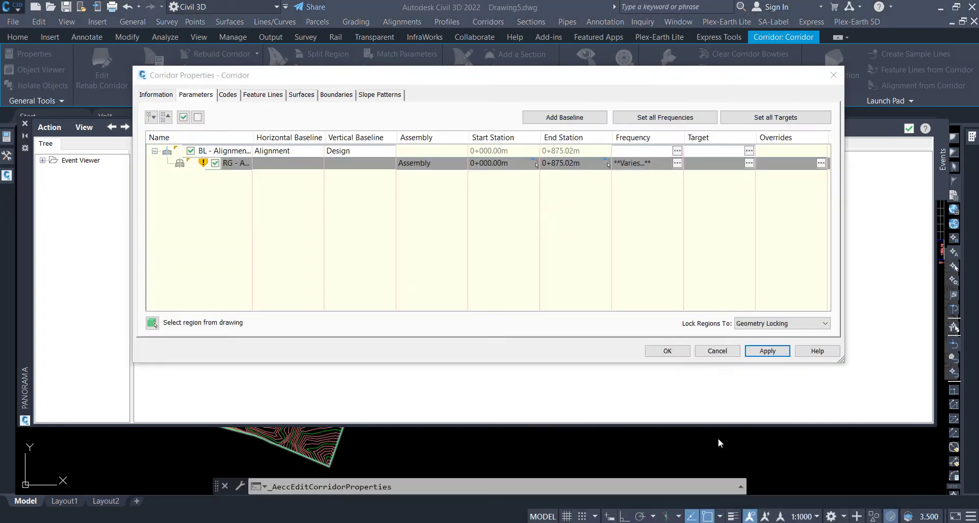
{"action": "left_click", "coordinate": [662, 352]}
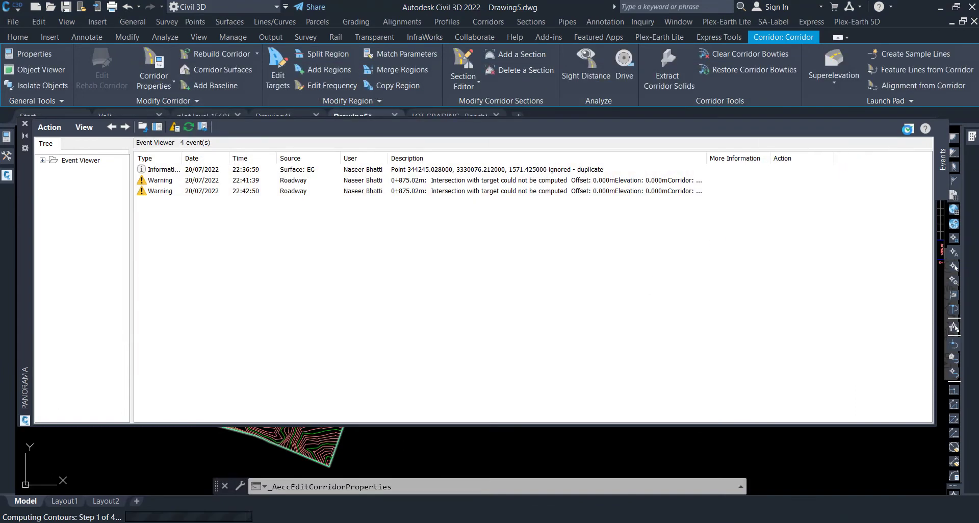
{"action": "left_click", "coordinate": [907, 129]}
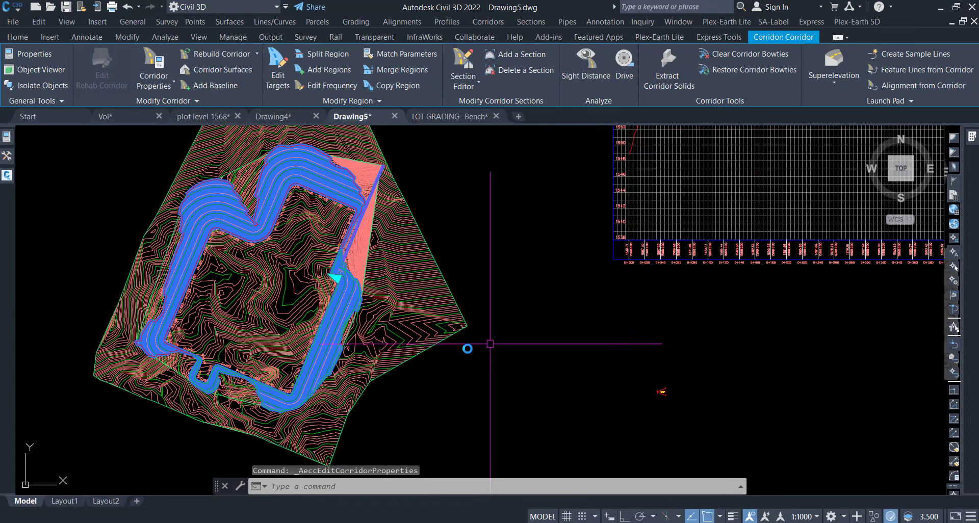
{"action": "key", "text": "Escape"}
{"action": "key", "text": "Escape"}
{"action": "key", "text": "Escape"}
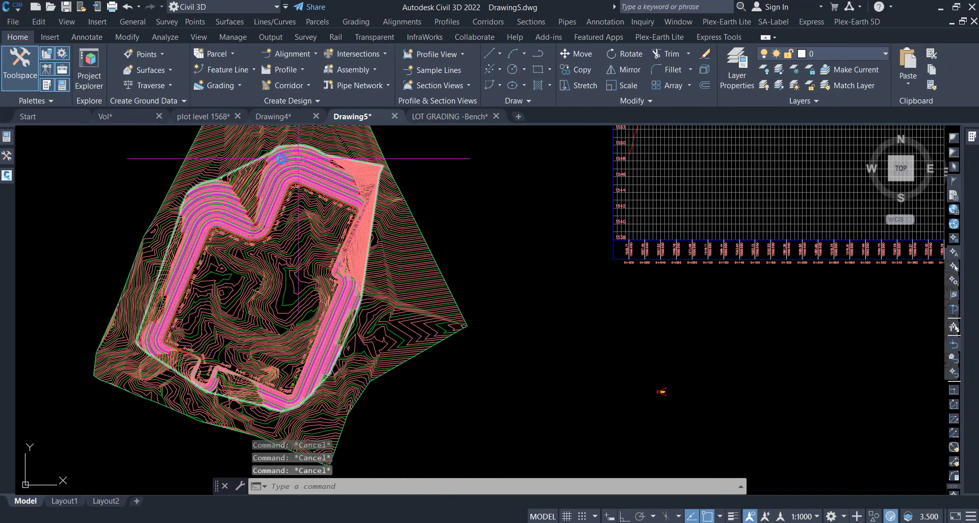
{"action": "left_click", "coordinate": [241, 165]}
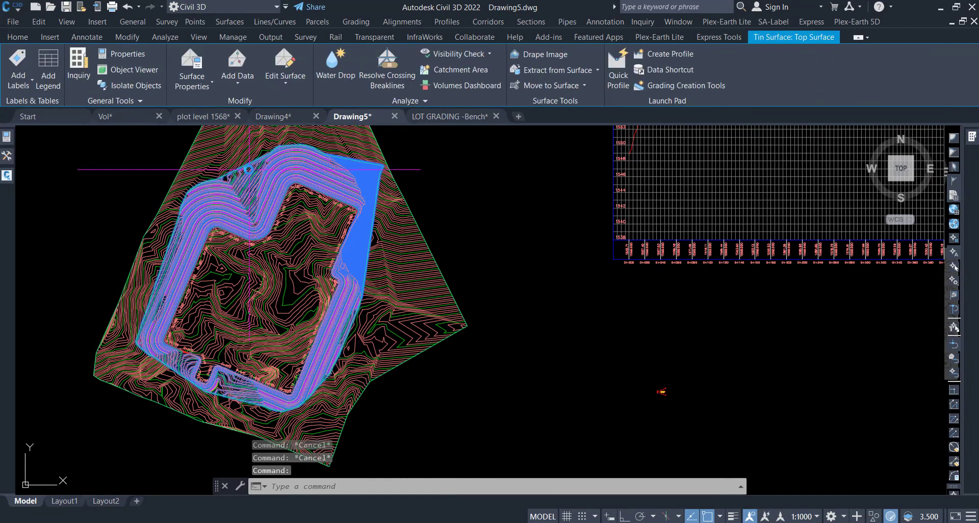
Orbit the Top Surface in the Object Viewer to check for long stray triangles
{"action": "right_click", "coordinate": [250, 172]}
{"action": "left_click", "coordinate": [289, 349]}
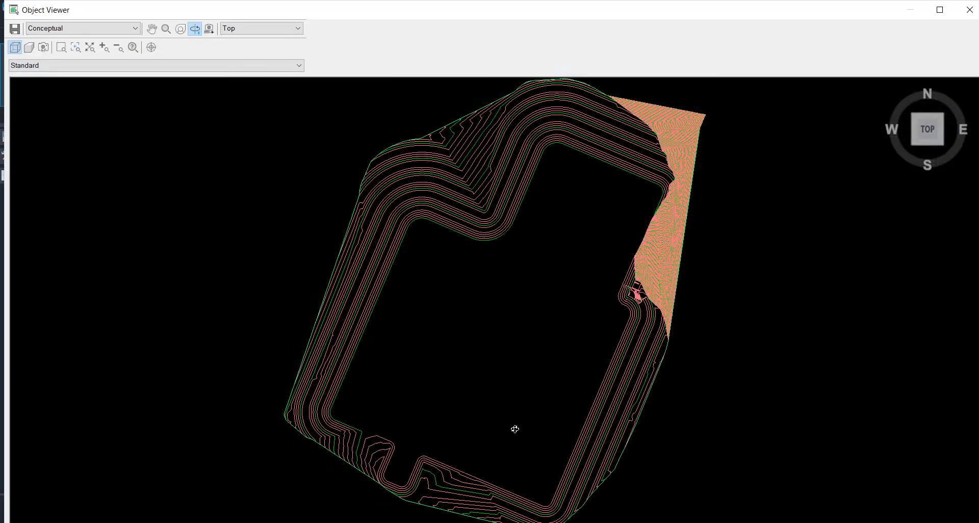
{"action": "left_click_drag", "start_coordinate": [515, 430], "coordinate": [572, 415]}
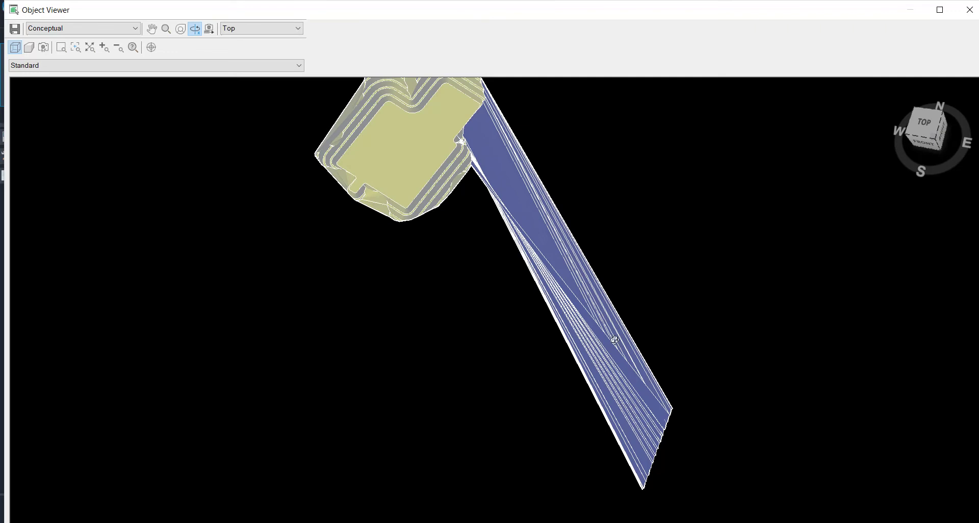
{"action": "key", "text": "Escape"}
{"action": "key", "text": "Escape"}
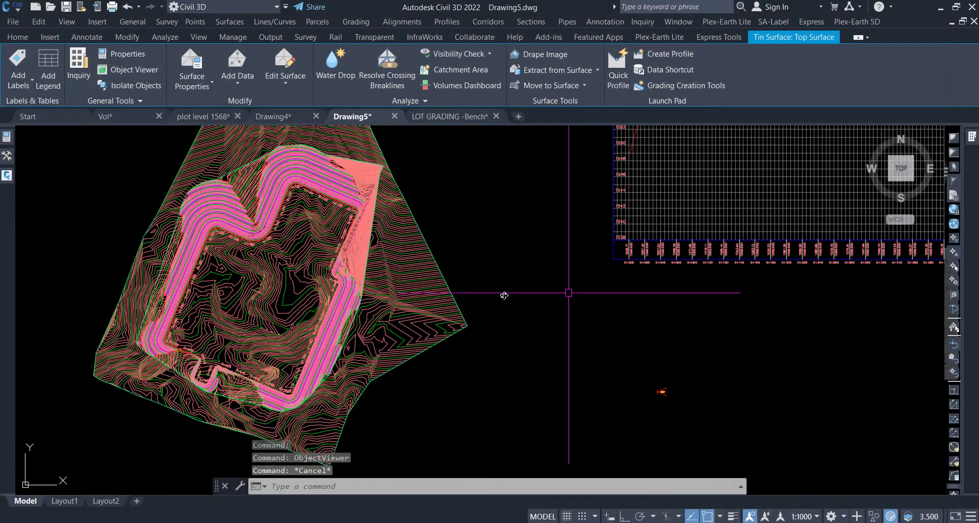
Zoom into the corridor edge and open the Toolspace Prospector tree
{"action": "scroll", "coordinate": [282, 393], "scroll_direction": "up", "scroll_amount": 3}
{"action": "scroll", "coordinate": [286, 398], "scroll_direction": "up", "scroll_amount": 2}
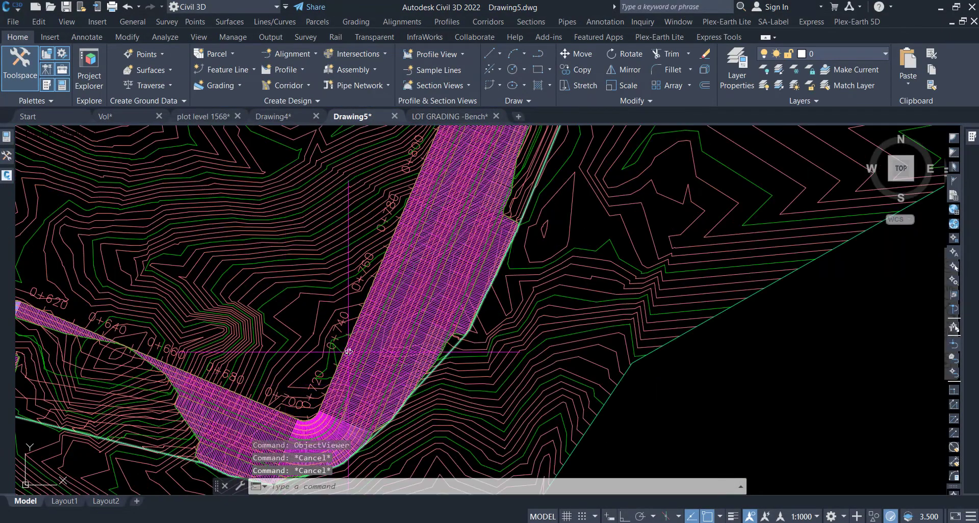
{"action": "scroll", "coordinate": [345, 318], "scroll_direction": "up", "scroll_amount": 2}
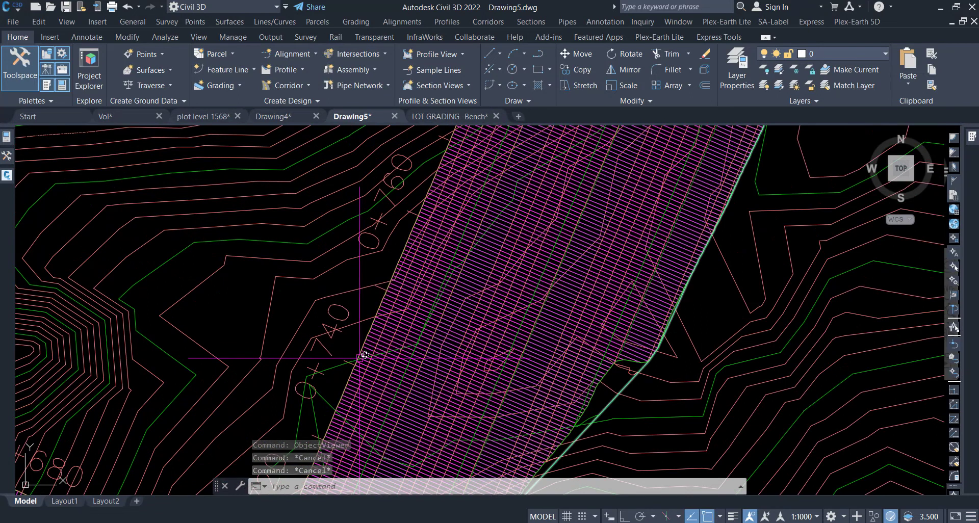
{"action": "left_click", "coordinate": [374, 329]}
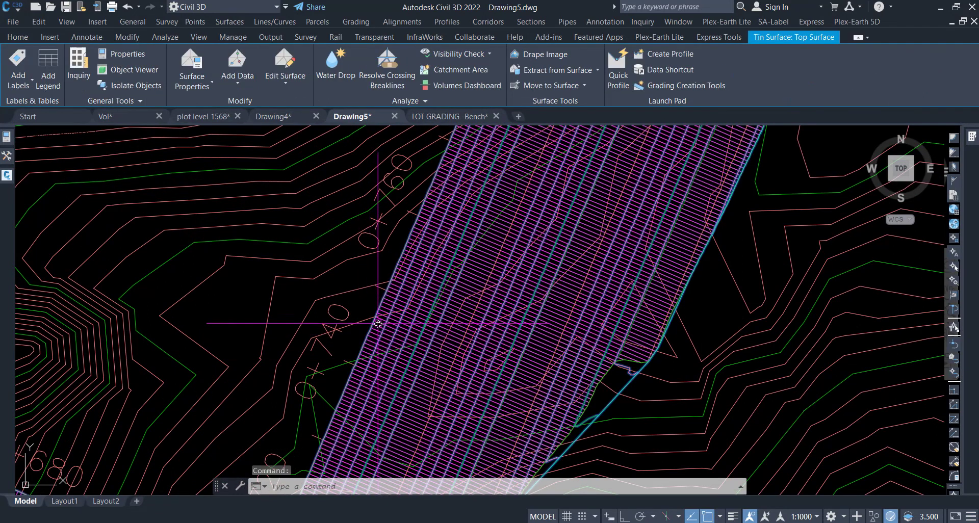
{"action": "key", "text": "Escape"}
{"action": "key", "text": "Escape"}
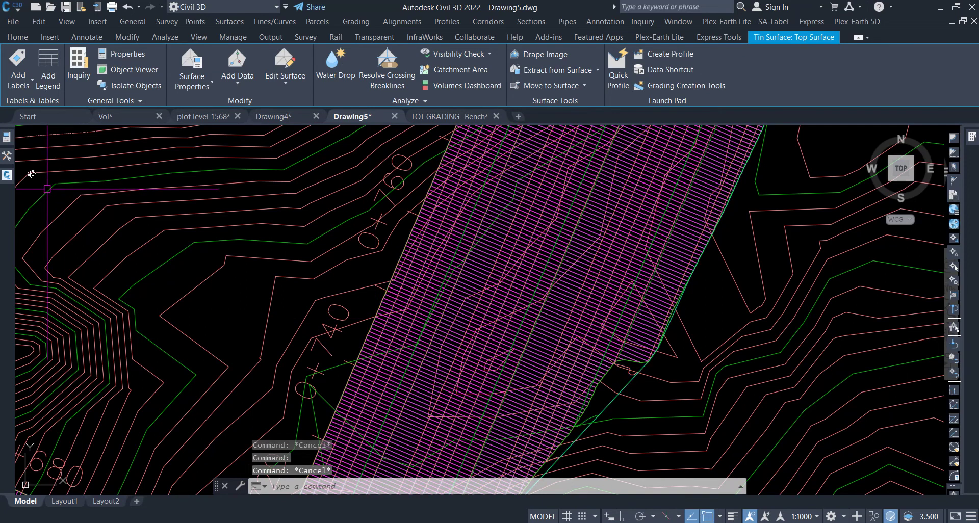
{"action": "left_click", "coordinate": [6, 155]}
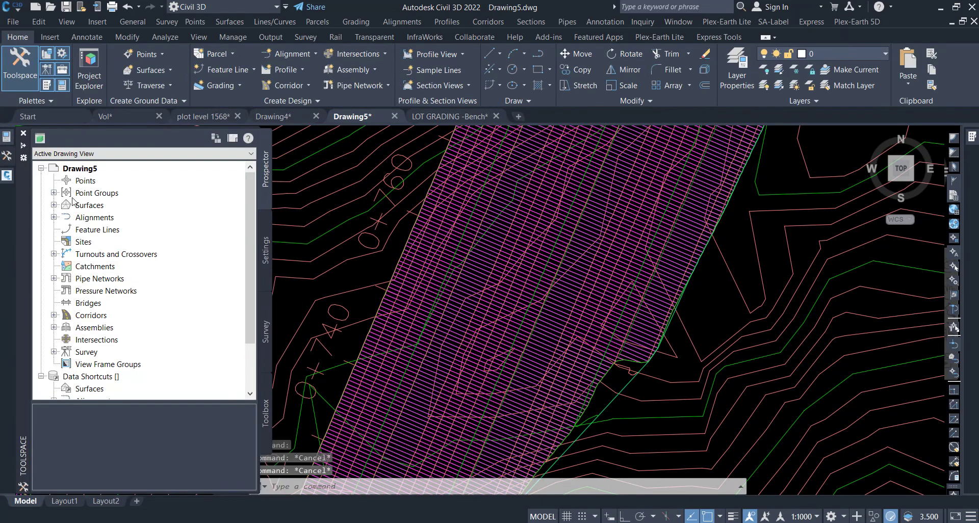
Copy the Alignment's 0+875.02m end station from its Station Control properties
{"action": "left_click", "coordinate": [54, 218]}
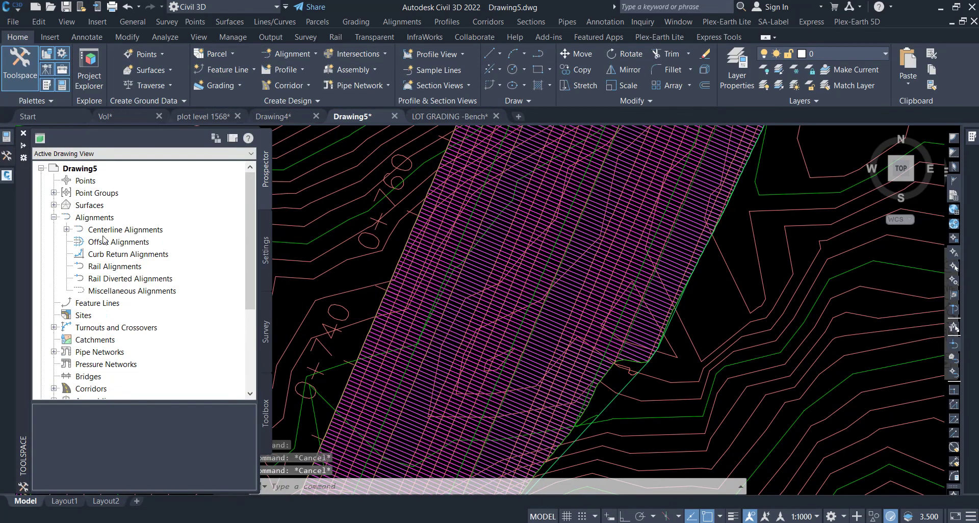
{"action": "left_click", "coordinate": [66, 229]}
{"action": "right_click", "coordinate": [122, 242]}
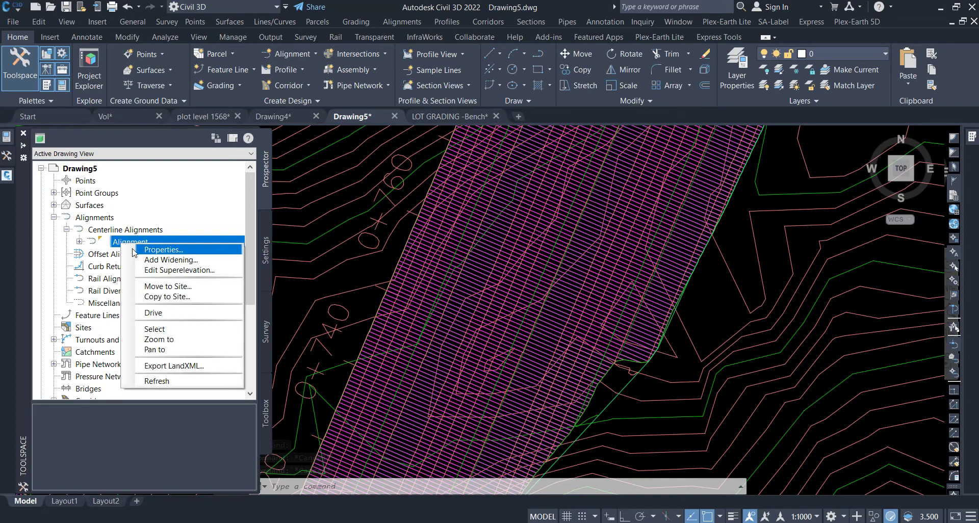
{"action": "left_click", "coordinate": [134, 250]}
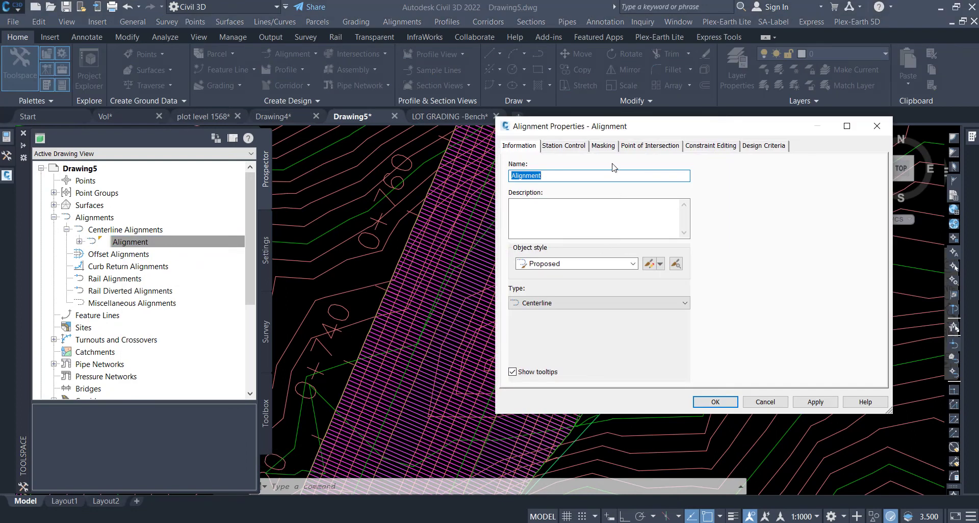
{"action": "left_click", "coordinate": [566, 147]}
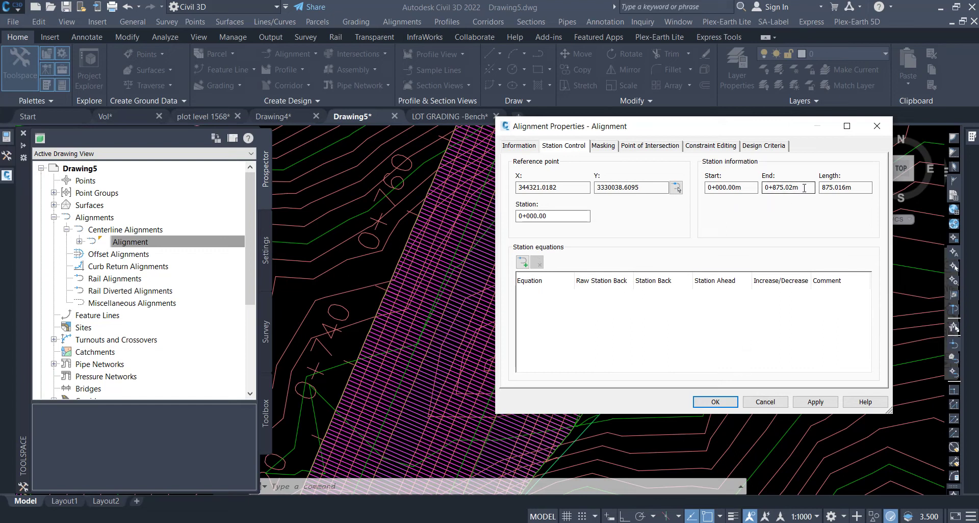
{"action": "left_click_drag", "start_coordinate": [792, 188], "coordinate": [727, 182]}
{"action": "right_click", "coordinate": [776, 187]}
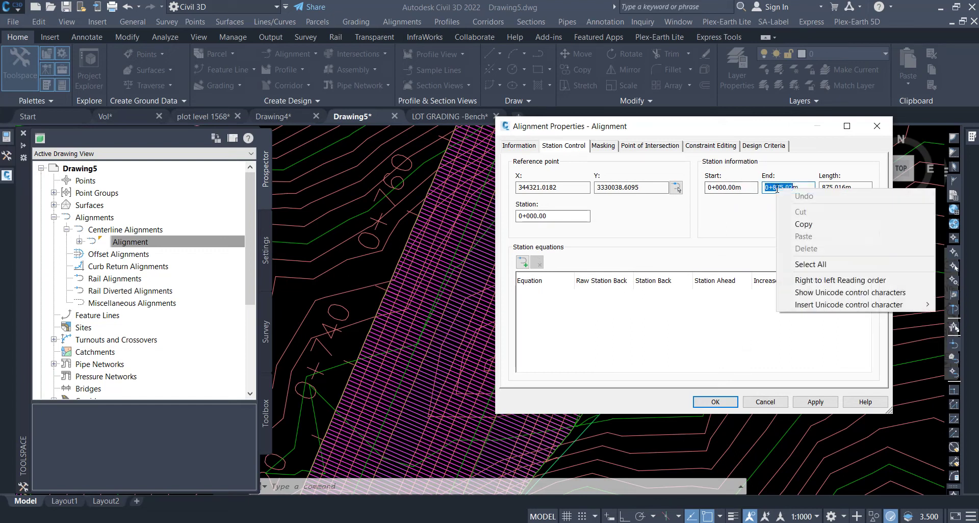
{"action": "left_click", "coordinate": [801, 224]}
{"action": "left_click", "coordinate": [729, 403]}
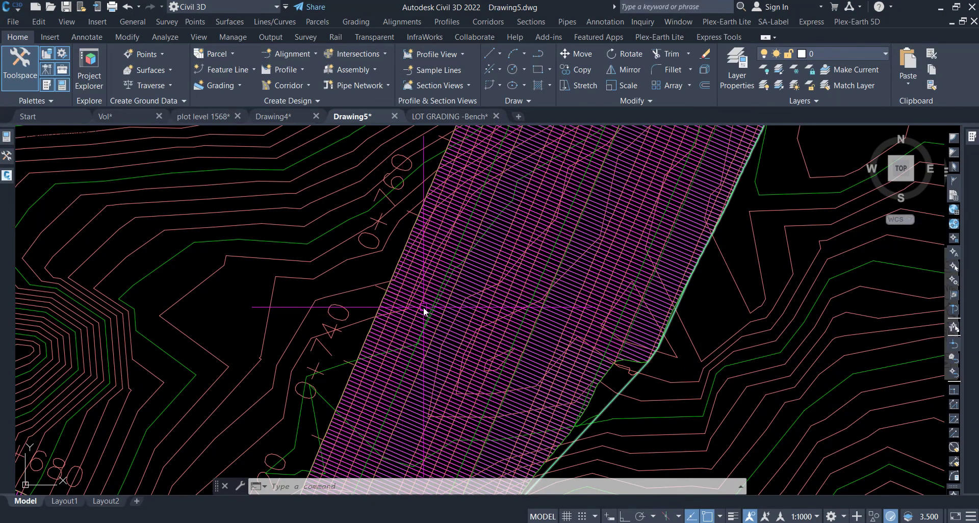
{"action": "scroll", "coordinate": [387, 328], "scroll_direction": "down", "scroll_amount": 10}
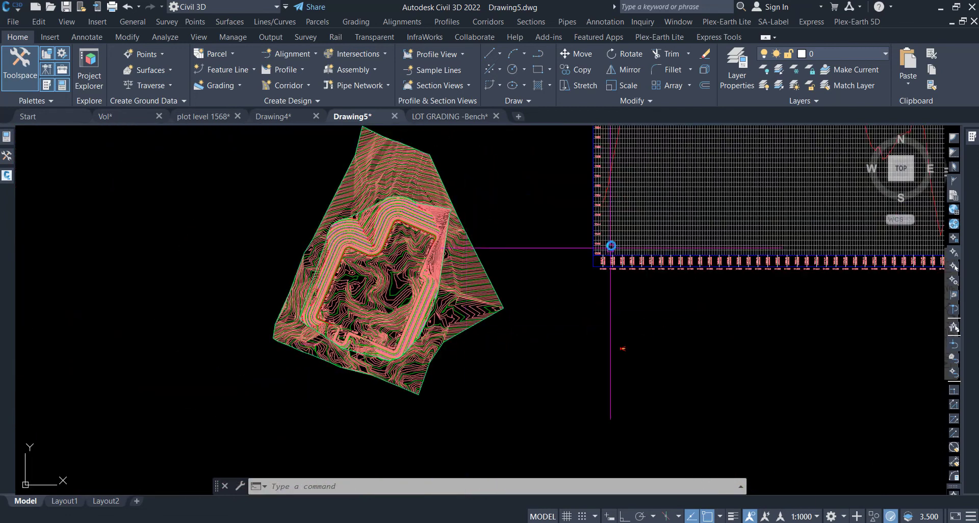
Select the EG profile view and launch the profile Geometry Editor
{"action": "scroll", "coordinate": [576, 258], "scroll_direction": "up", "scroll_amount": 5}
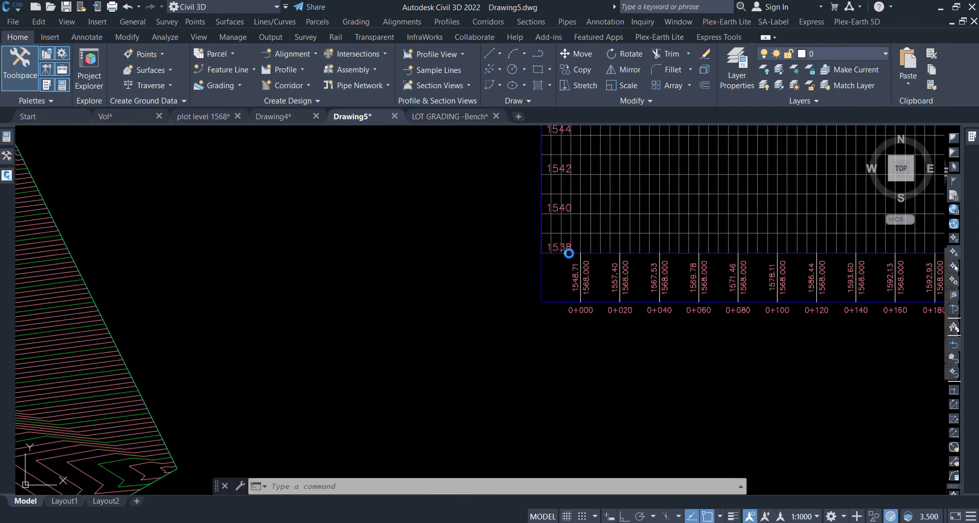
{"action": "left_click", "coordinate": [569, 257]}
{"action": "right_click", "coordinate": [569, 255]}
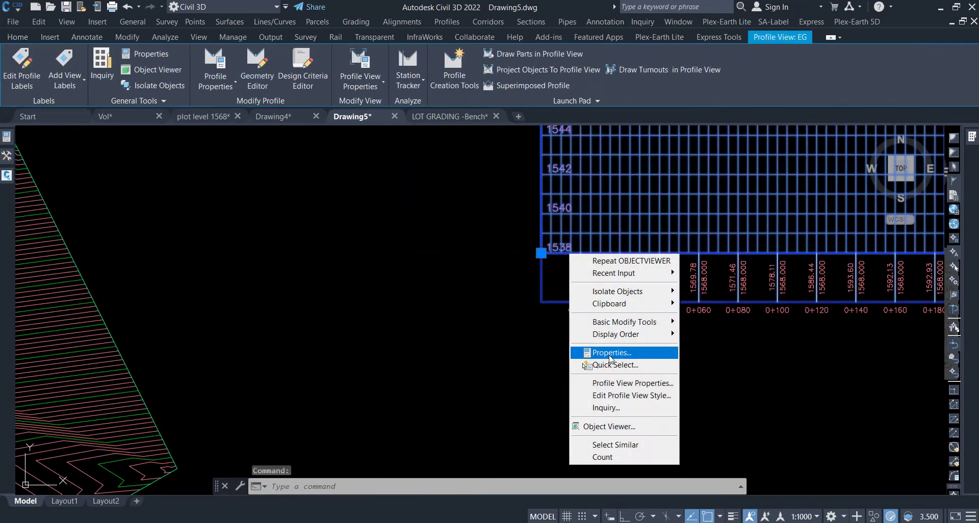
{"action": "left_click", "coordinate": [625, 382]}
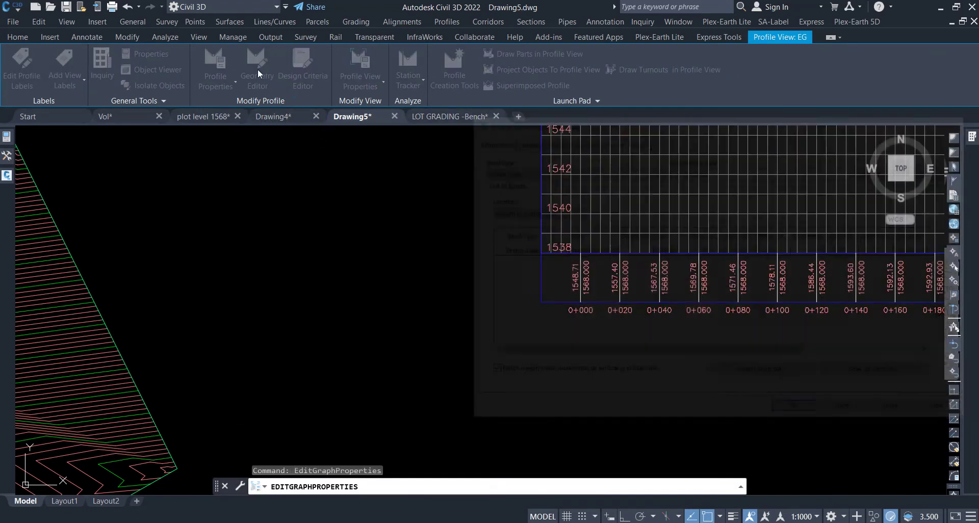
{"action": "left_click", "coordinate": [257, 70]}
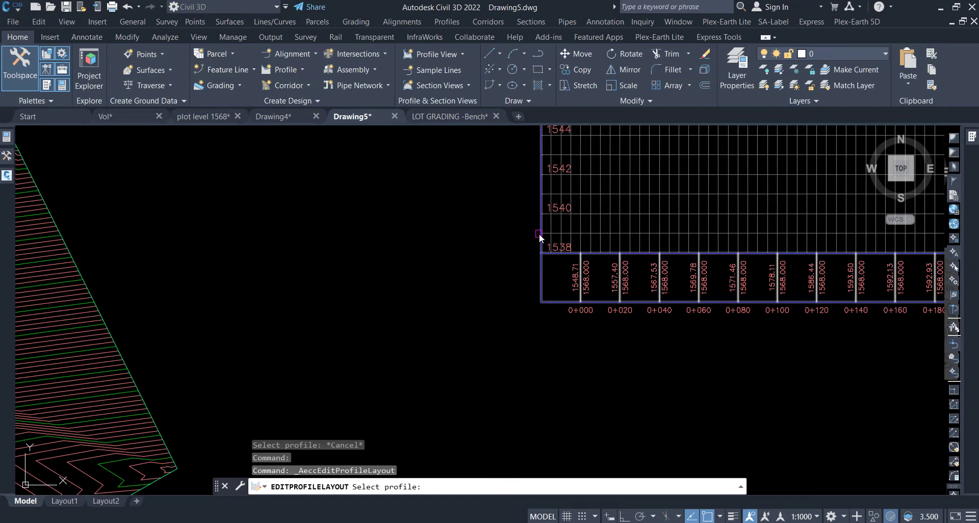
{"action": "key", "text": "Escape"}
{"action": "key", "text": "Escape"}
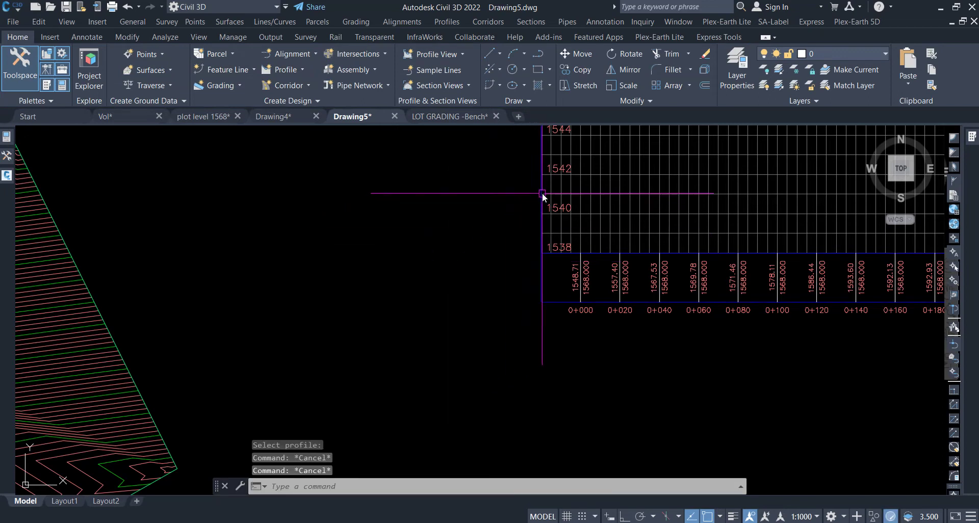
{"action": "left_click", "coordinate": [542, 193]}
{"action": "left_click", "coordinate": [257, 64]}
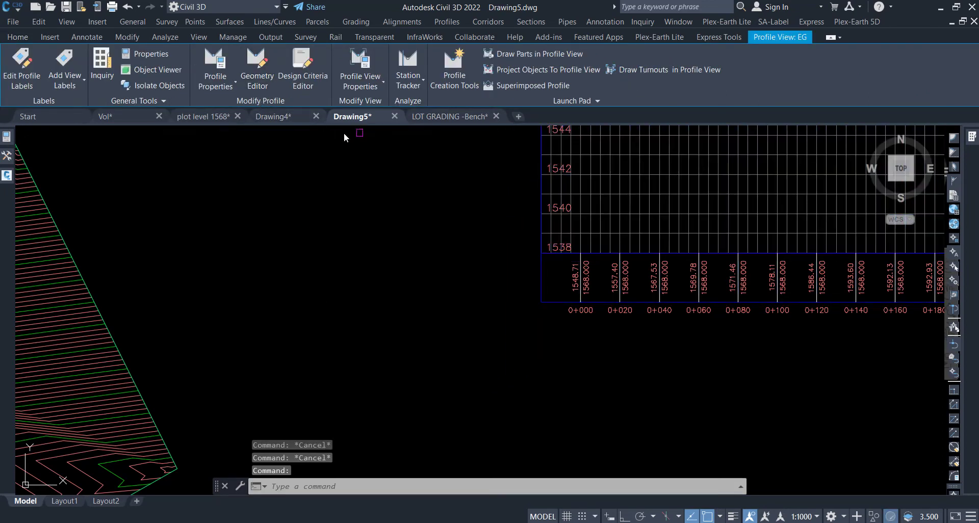
{"action": "scroll", "coordinate": [446, 300], "scroll_direction": "down", "scroll_amount": 10}
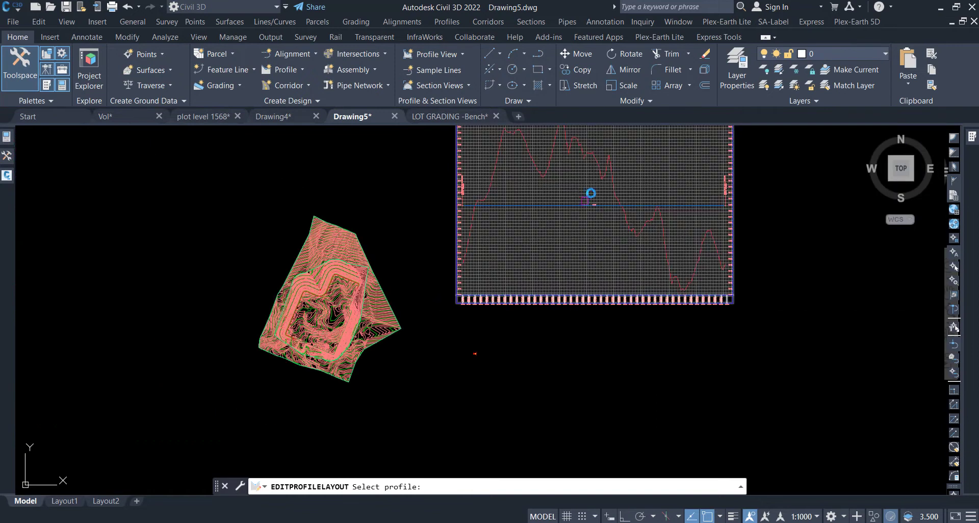
Change the PVI station in row 2 of the Profile Grid View to 0+875.02
{"action": "left_click", "coordinate": [580, 205]}
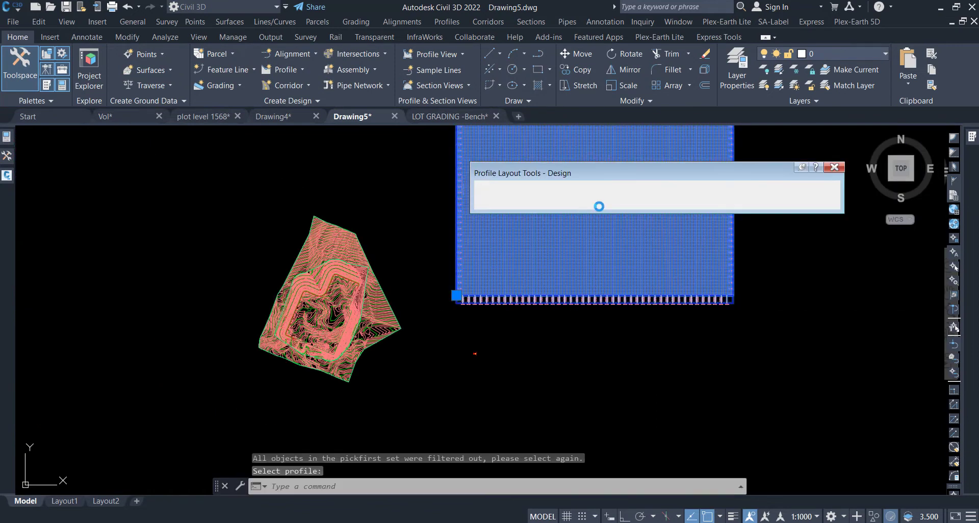
{"action": "left_click", "coordinate": [795, 189]}
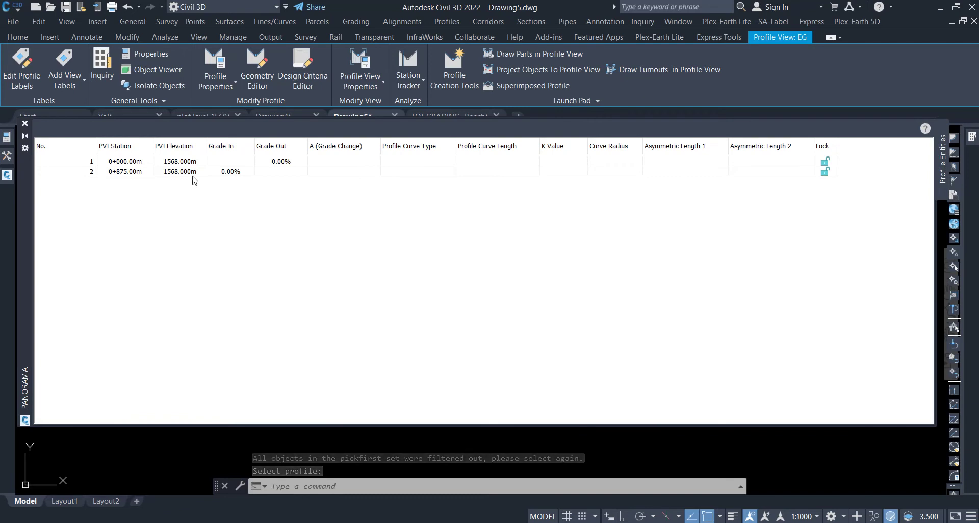
{"action": "double_click", "coordinate": [143, 173]}
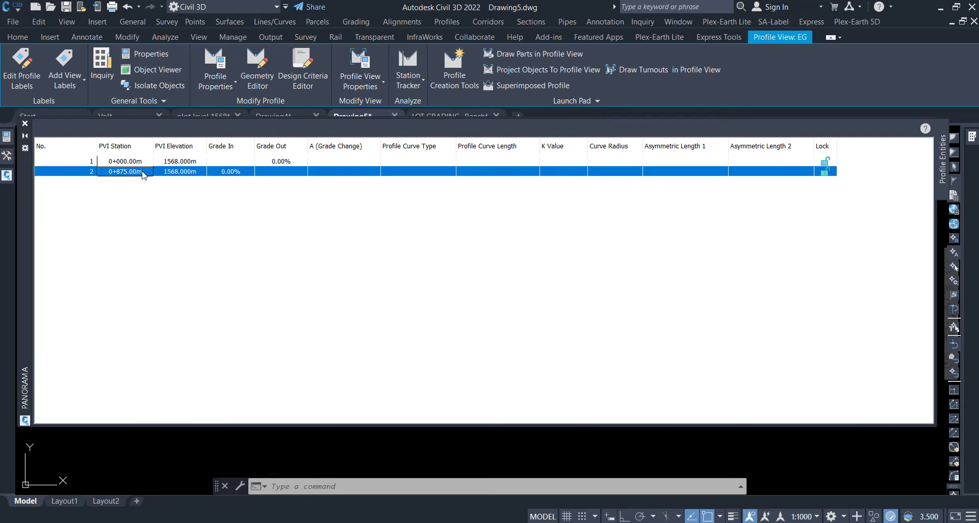
{"action": "type", "text": "0+875.02"}
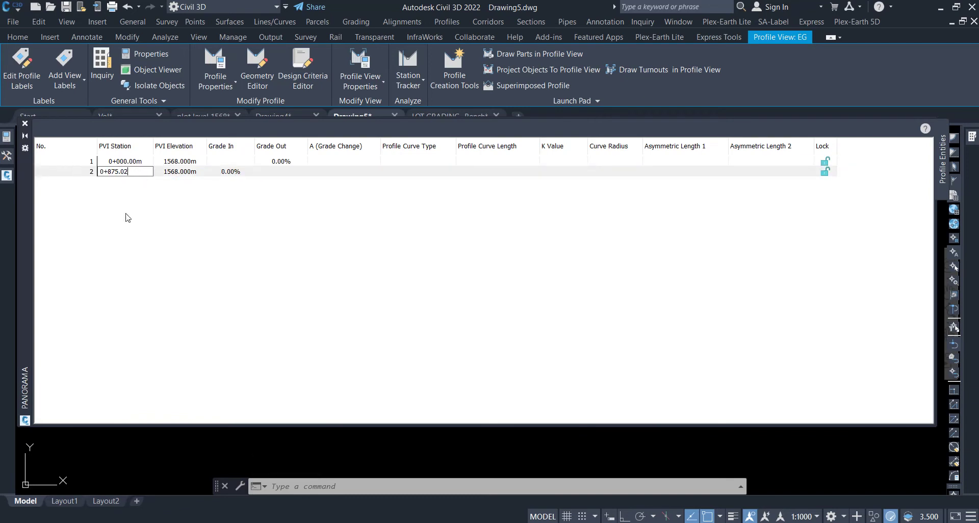
{"action": "key", "text": "Return"}
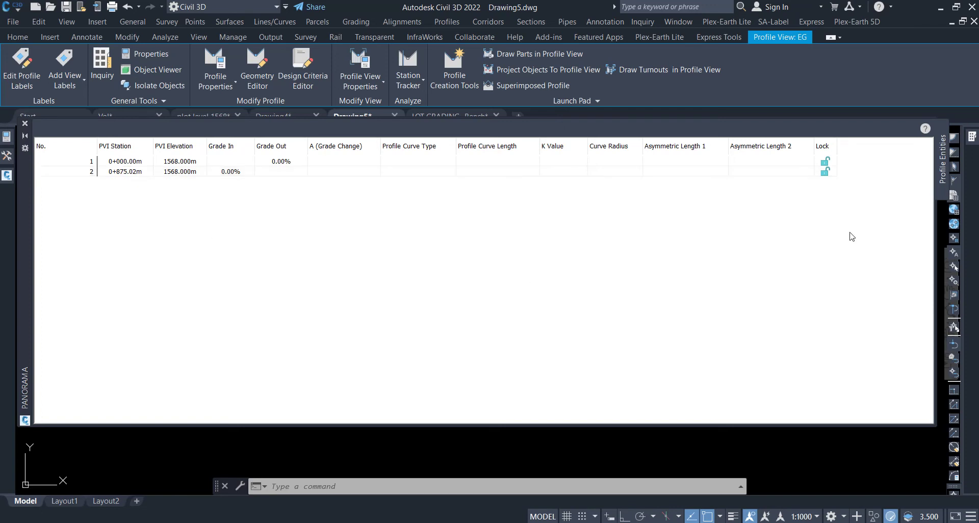
{"action": "left_click", "coordinate": [24, 124]}
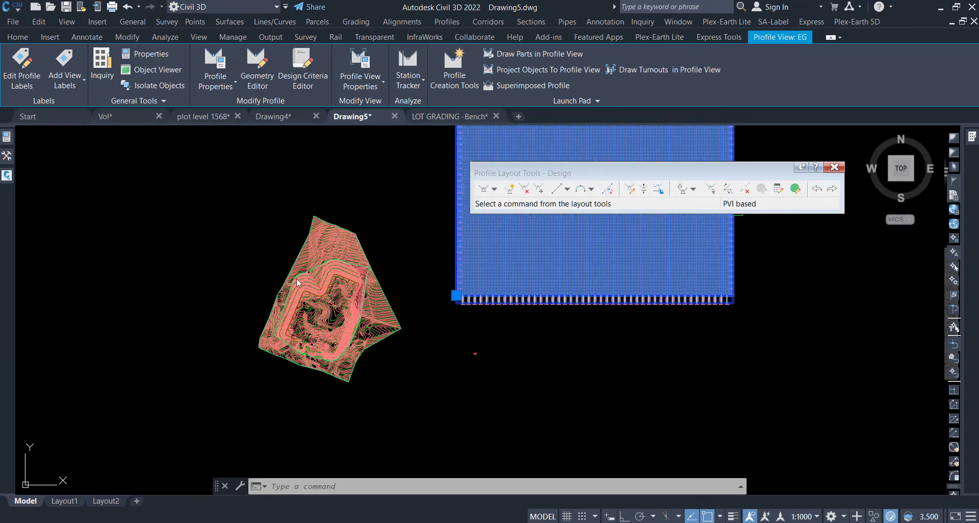
{"action": "key", "text": "Escape"}
{"action": "key", "text": "Escape"}
{"action": "key", "text": "Escape"}
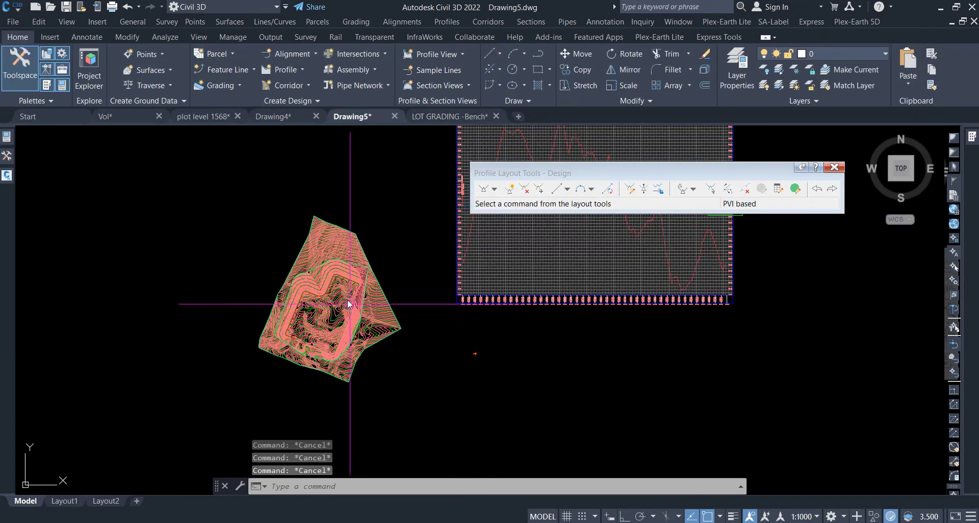
Zoom to the corridor bend and double-click the corridor to open Corridor Properties
{"action": "left_click", "coordinate": [354, 283]}
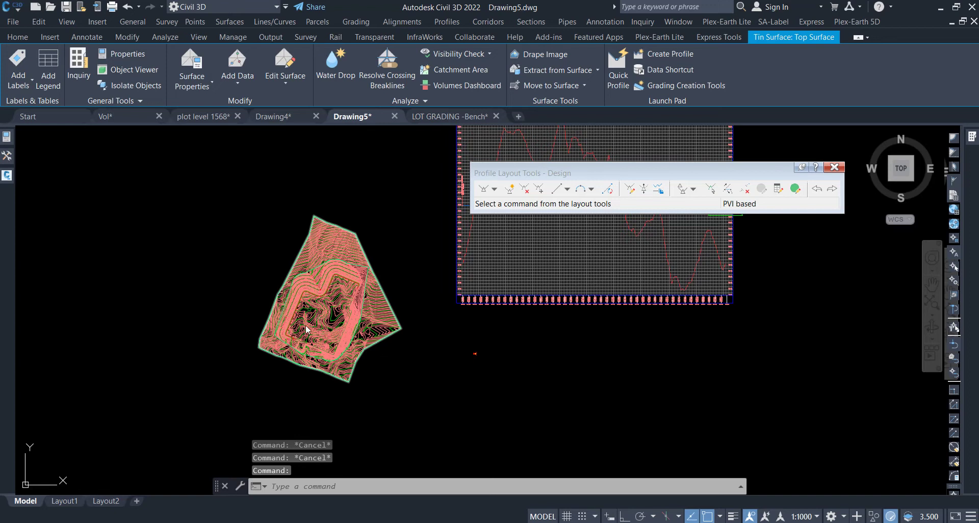
{"action": "key", "text": "Escape"}
{"action": "scroll", "coordinate": [327, 313], "scroll_direction": "up", "scroll_amount": 2}
{"action": "scroll", "coordinate": [332, 300], "scroll_direction": "up", "scroll_amount": 4}
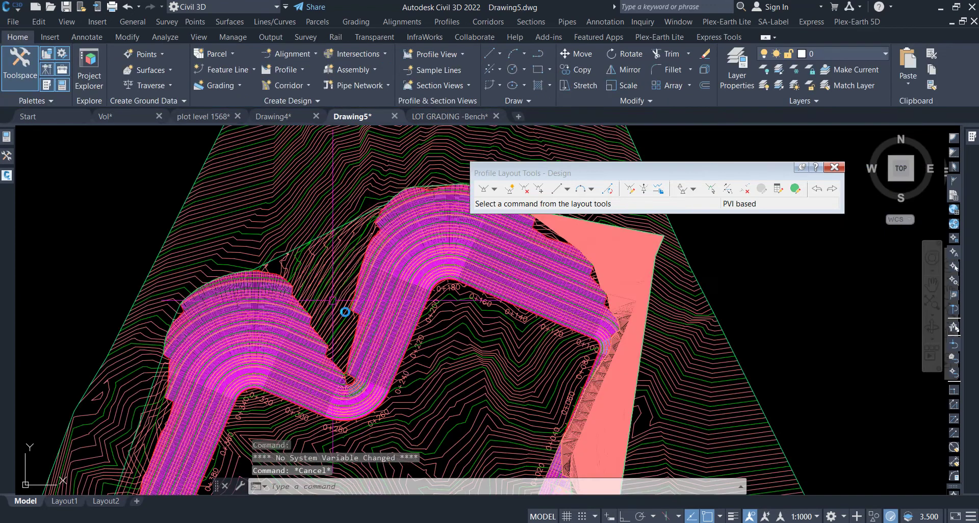
{"action": "scroll", "coordinate": [367, 331], "scroll_direction": "up", "scroll_amount": 5}
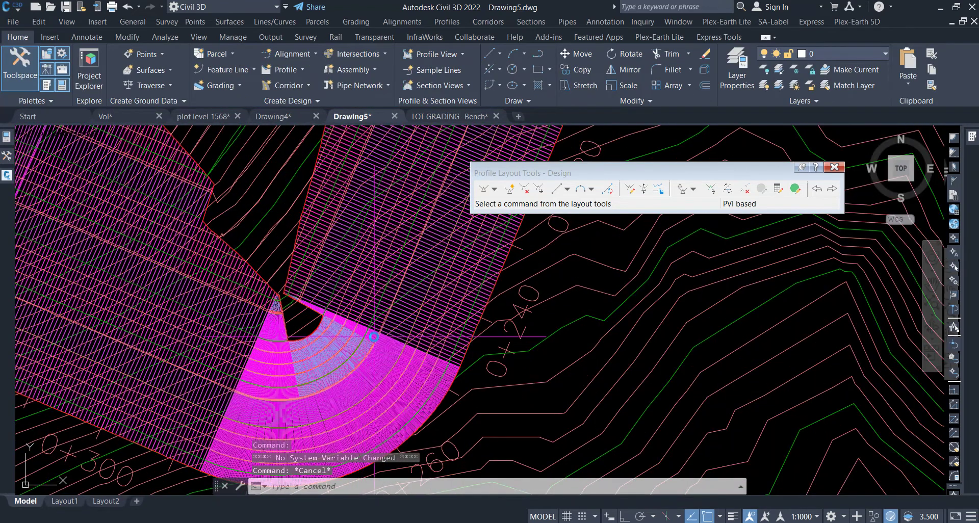
{"action": "left_click", "coordinate": [397, 332]}
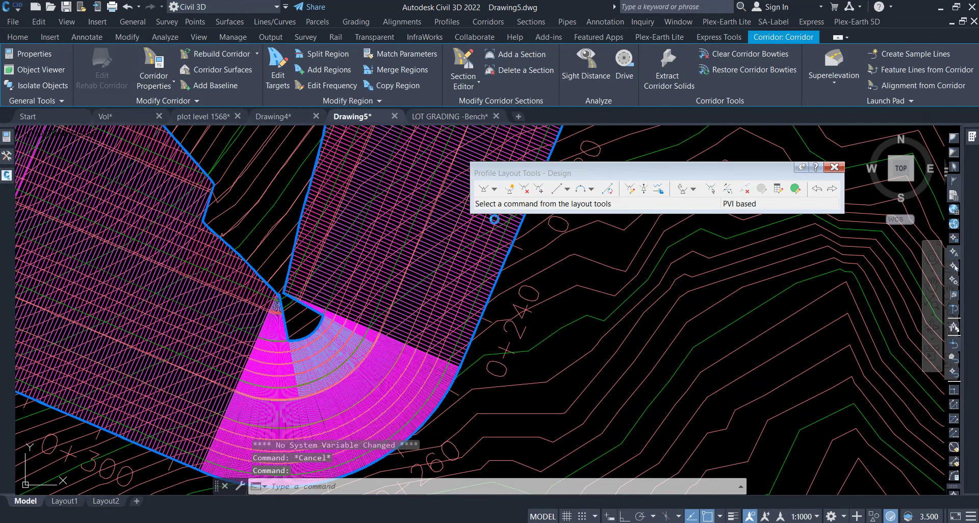
{"action": "double_click", "coordinate": [530, 221]}
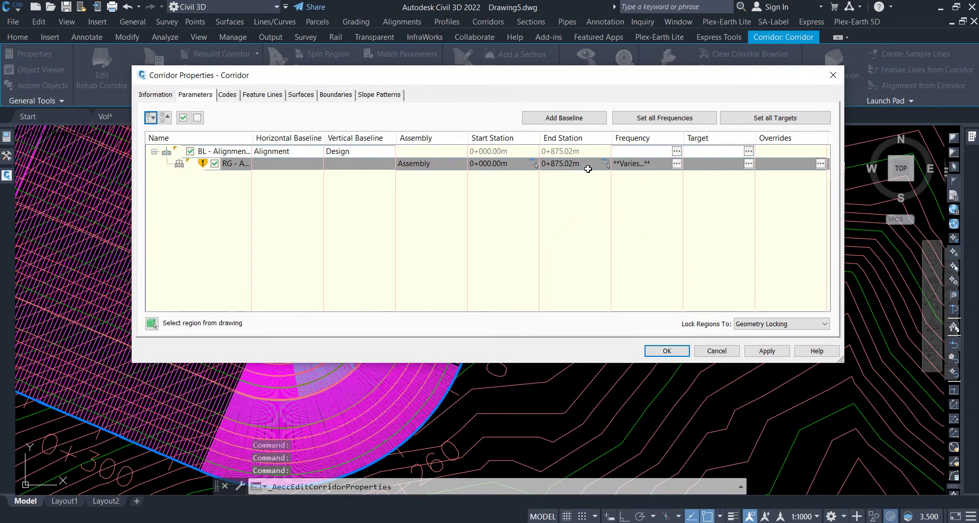
Accept the corridor changes, rebuild it, dismiss the warnings and select the TIN surface
{"action": "left_click", "coordinate": [666, 351]}
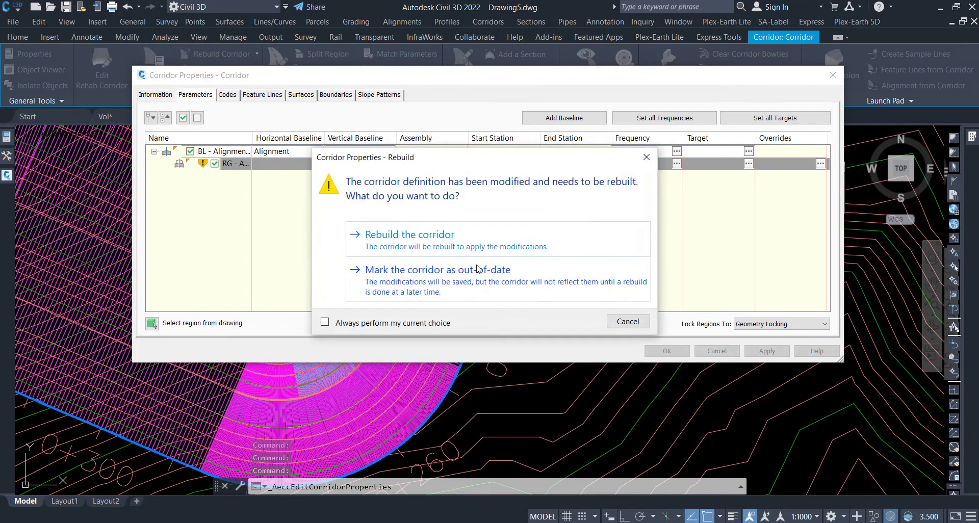
{"action": "left_click", "coordinate": [410, 236]}
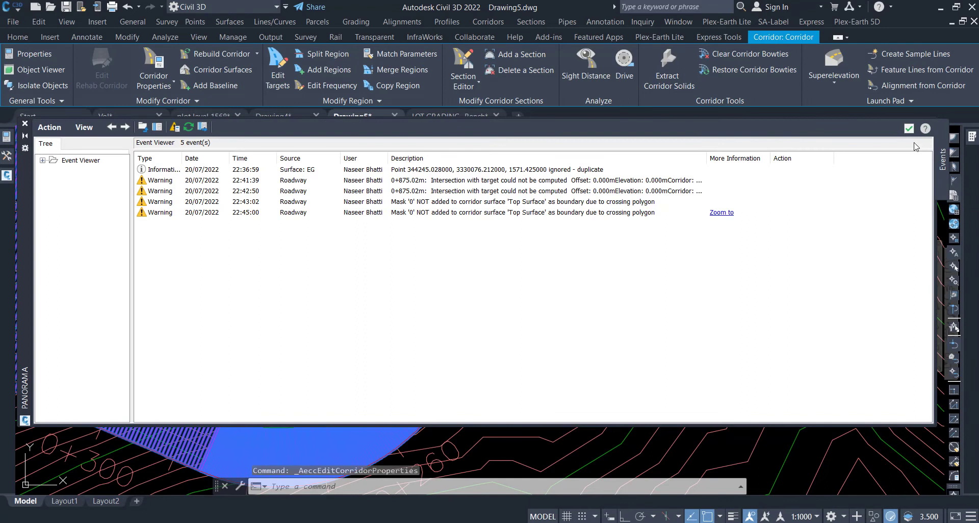
{"action": "left_click", "coordinate": [907, 129]}
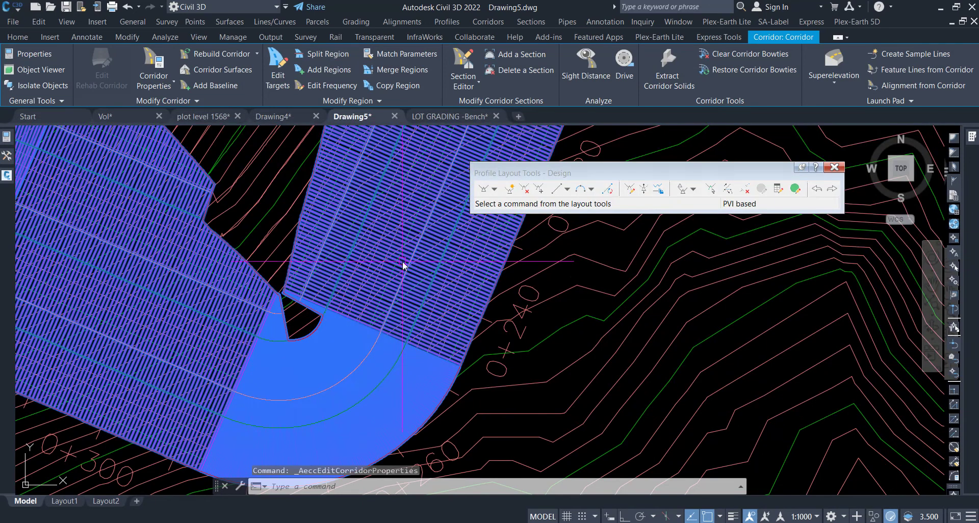
{"action": "key", "text": "Escape"}
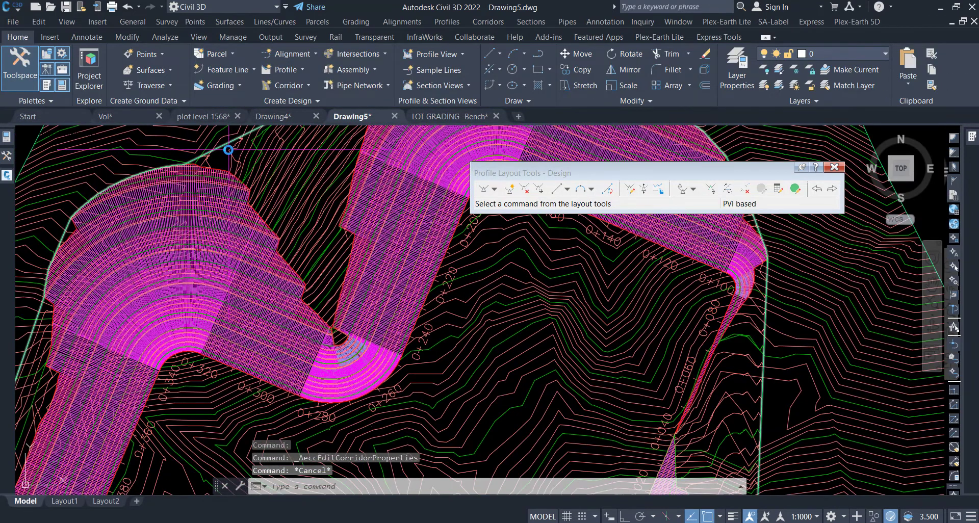
{"action": "left_click", "coordinate": [224, 148]}
{"action": "right_click", "coordinate": [236, 166]}
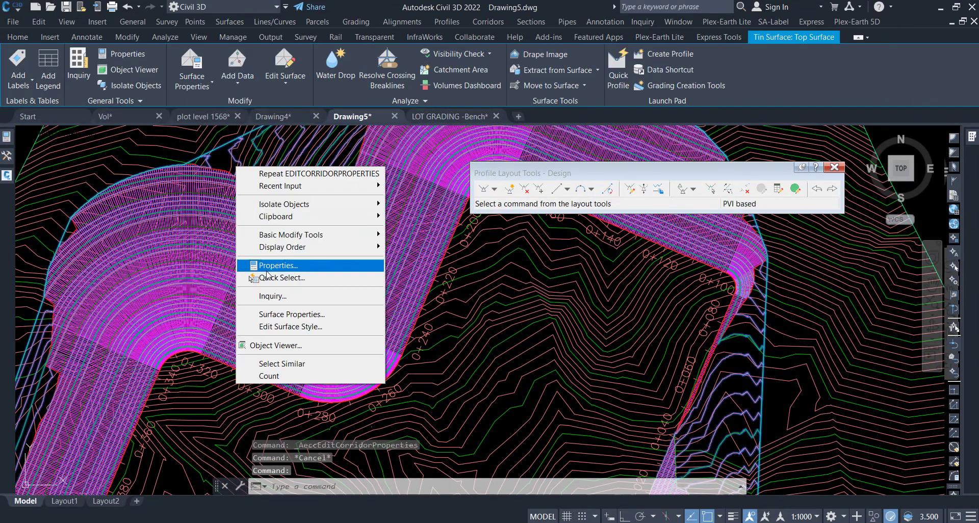
{"action": "left_click", "coordinate": [276, 345]}
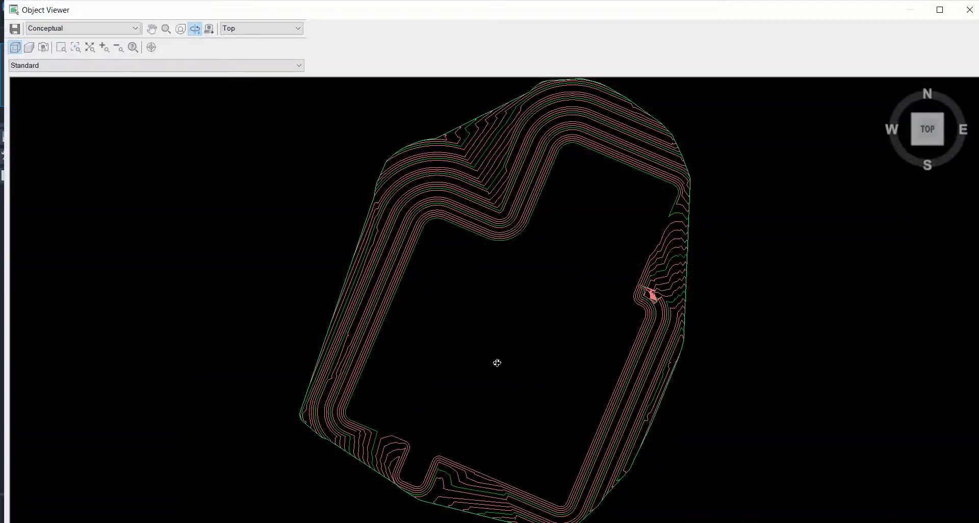
{"action": "mouse_move", "coordinate": [497, 361]}
{"action": "left_mouse_down"}
{"action": "mouse_move", "coordinate": [450, 353]}
{"action": "mouse_move", "coordinate": [450, 311]}
{"action": "left_mouse_up"}
{"action": "left_click_drag", "start_coordinate": [508, 411], "coordinate": [469, 354]}
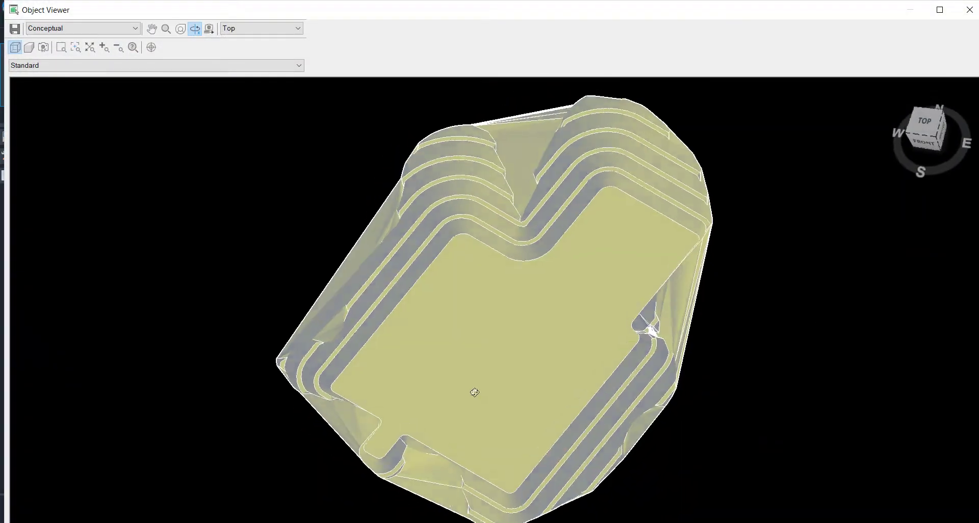
{"action": "left_click_drag", "start_coordinate": [670, 360], "coordinate": [669, 388]}
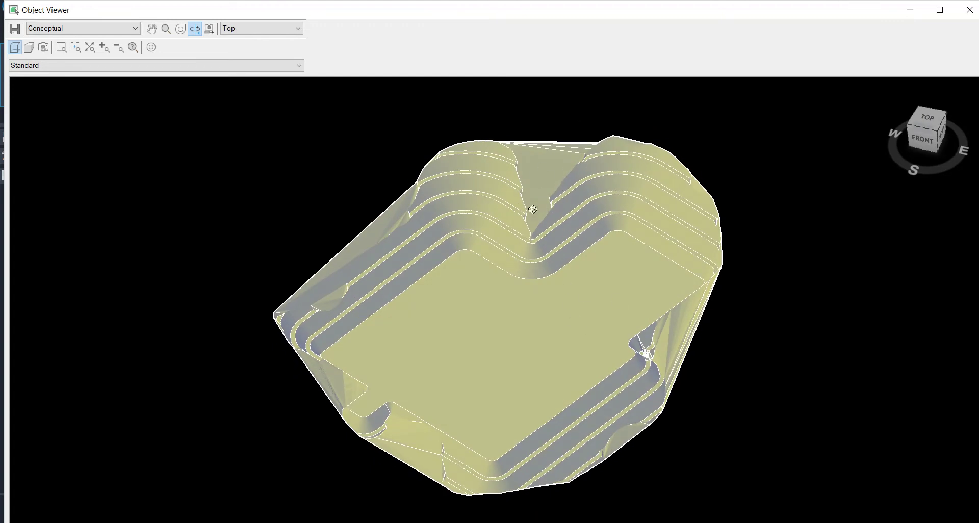
{"action": "mouse_move", "coordinate": [540, 213]}
{"action": "left_mouse_down"}
{"action": "mouse_move", "coordinate": [515, 322]}
{"action": "mouse_move", "coordinate": [530, 263]}
{"action": "left_mouse_up"}
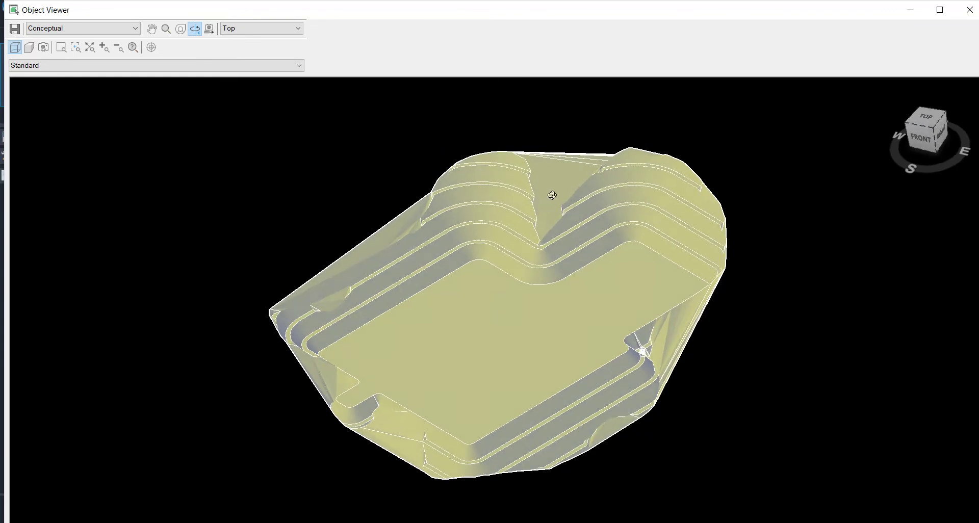
{"action": "left_click_drag", "start_coordinate": [617, 210], "coordinate": [576, 217]}
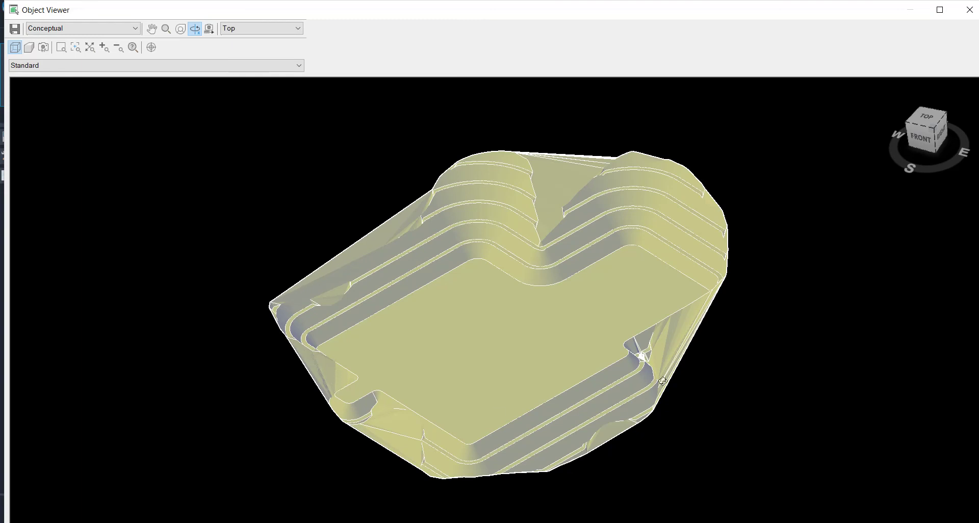
{"action": "left_click_drag", "start_coordinate": [639, 366], "coordinate": [562, 424]}
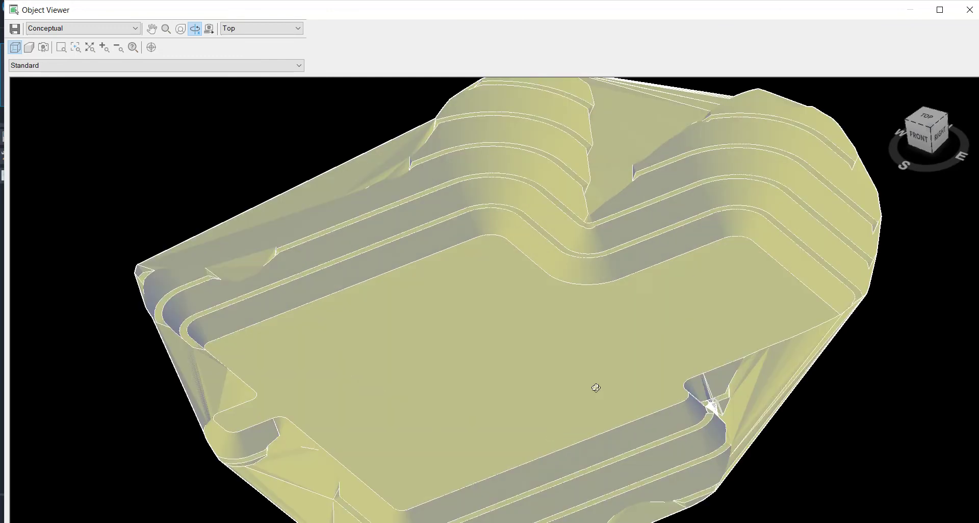
{"action": "scroll", "coordinate": [573, 375], "scroll_direction": "up", "scroll_amount": 2}
{"action": "scroll", "coordinate": [625, 311], "scroll_direction": "down", "scroll_amount": 2}
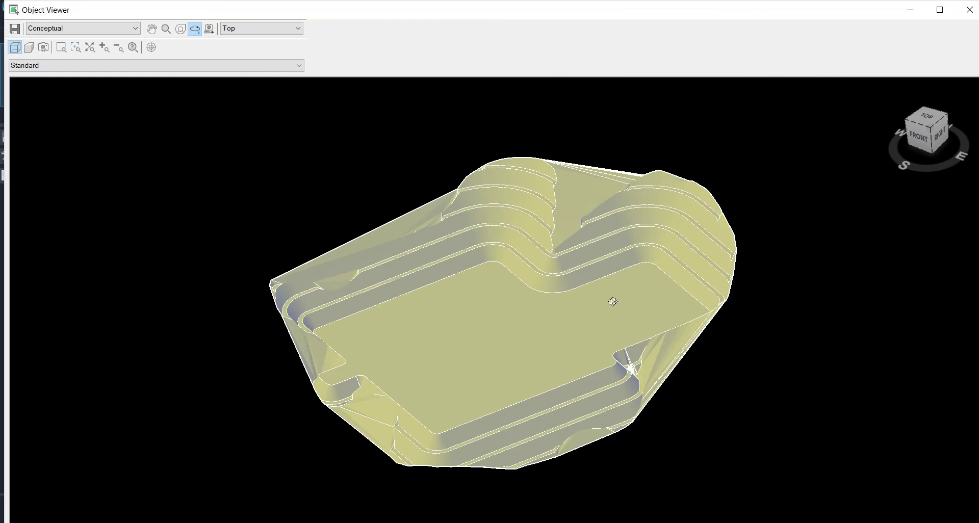
{"action": "key", "text": "Escape"}
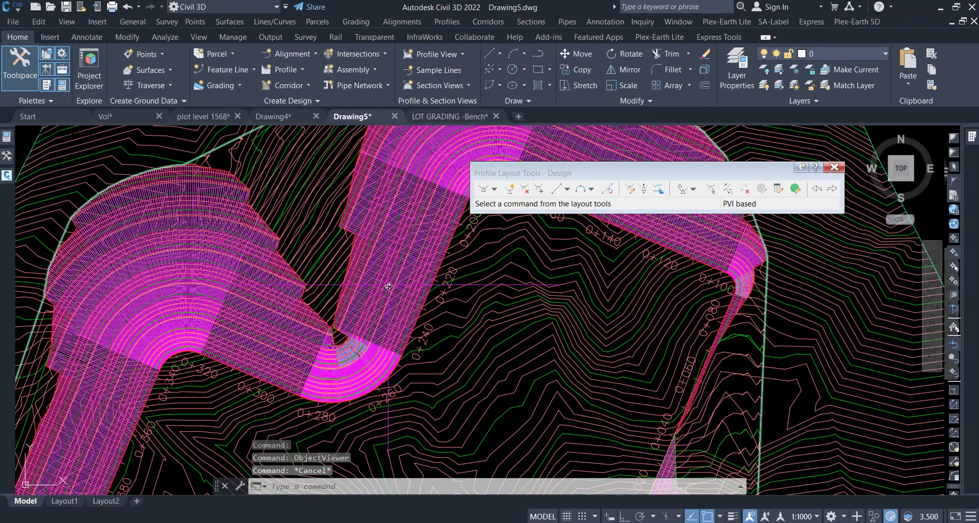
Save the drawing under the file name 20-7-22
{"action": "scroll", "coordinate": [388, 281], "scroll_direction": "down", "scroll_amount": 2}
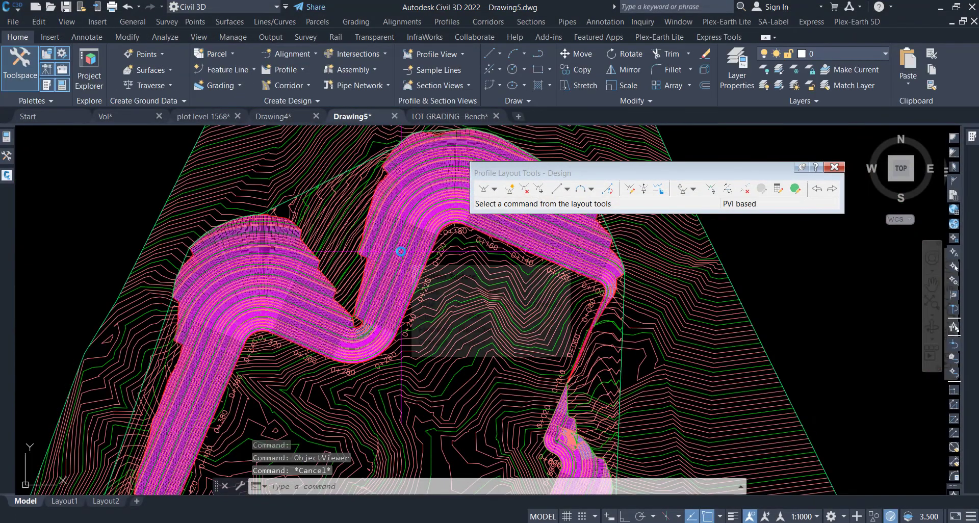
{"action": "key", "text": "ctrl+s"}
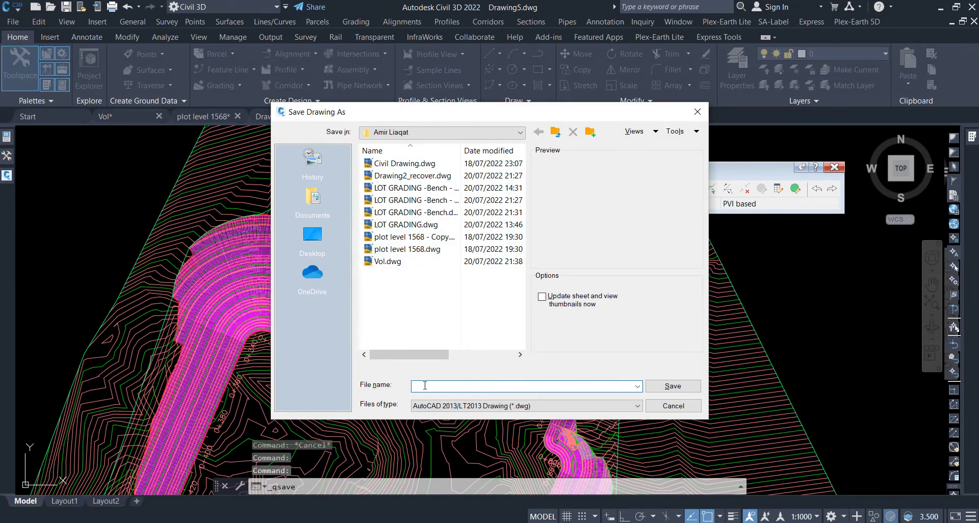
{"action": "type", "text": "20-7-22"}
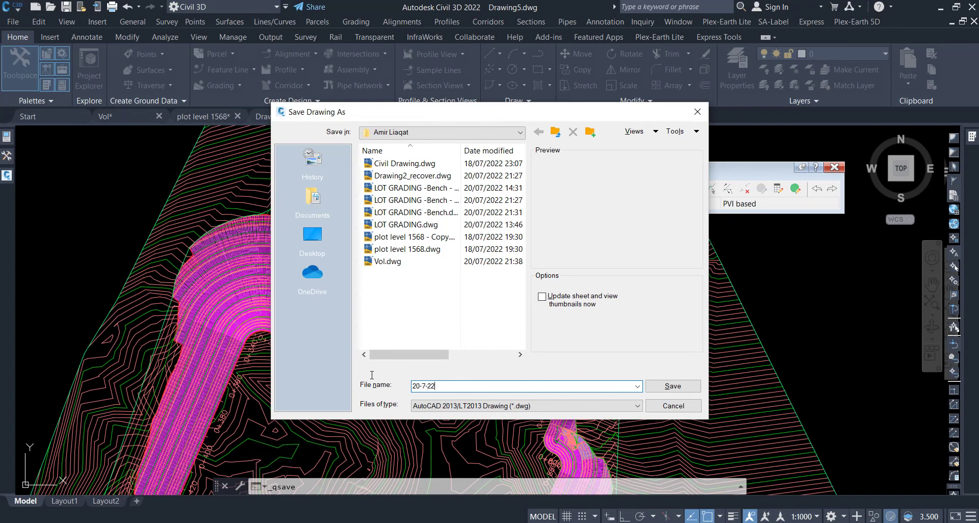
{"action": "key", "text": "Return"}
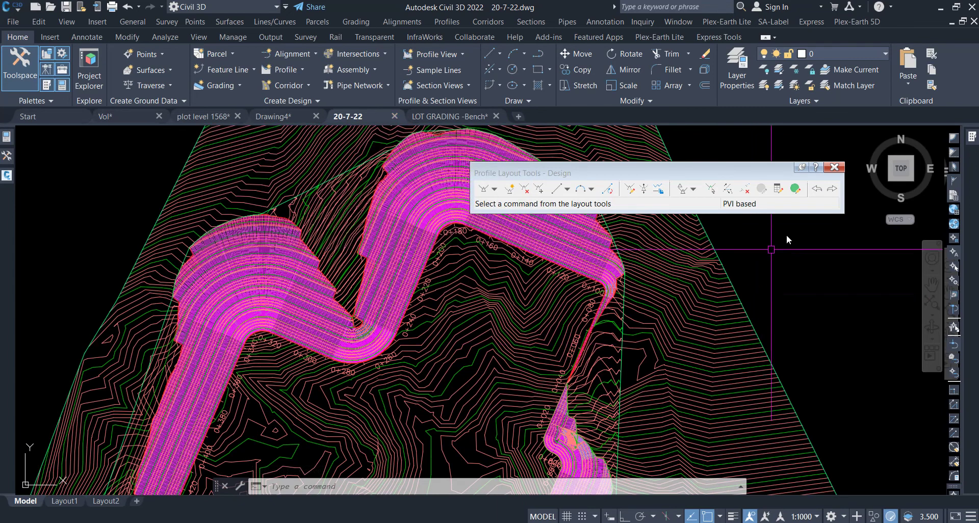
Pick the grading Top Surface from the drawing for LandXML export
{"action": "left_click", "coordinate": [833, 168]}
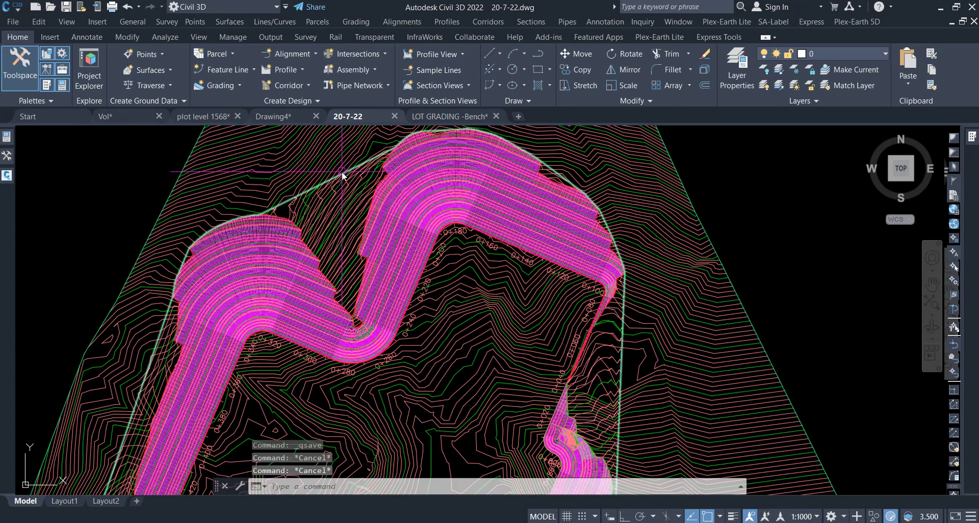
{"action": "scroll", "coordinate": [347, 193], "scroll_direction": "down", "scroll_amount": 2}
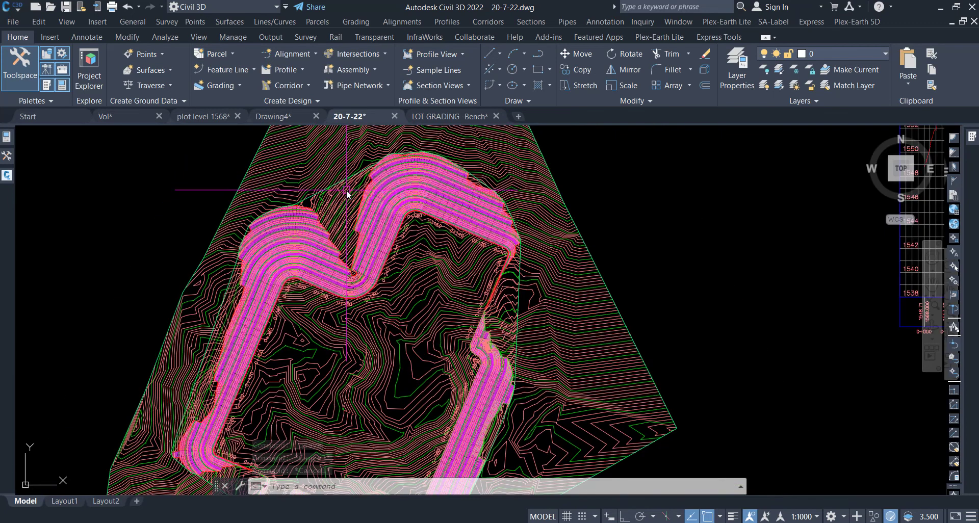
{"action": "scroll", "coordinate": [346, 193], "scroll_direction": "down", "scroll_amount": 2}
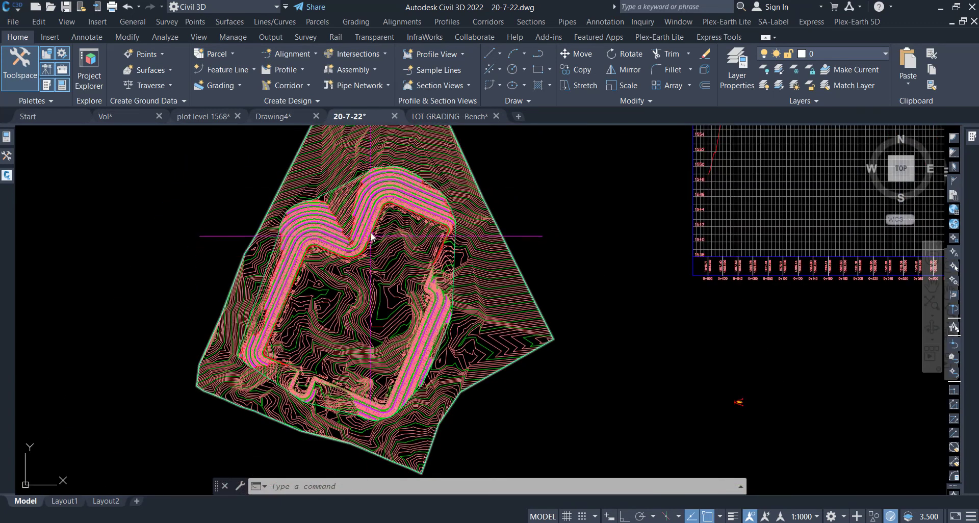
{"action": "left_click", "coordinate": [271, 37]}
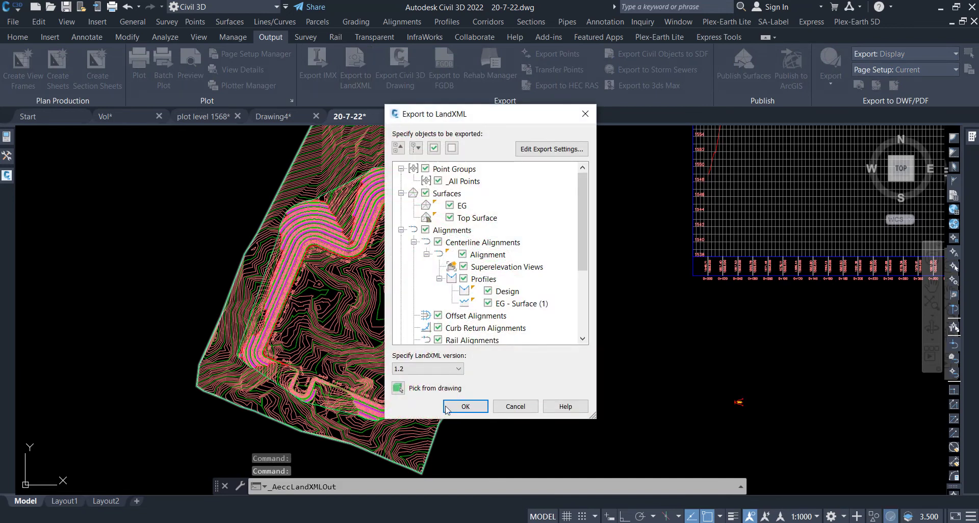
{"action": "left_click", "coordinate": [398, 388]}
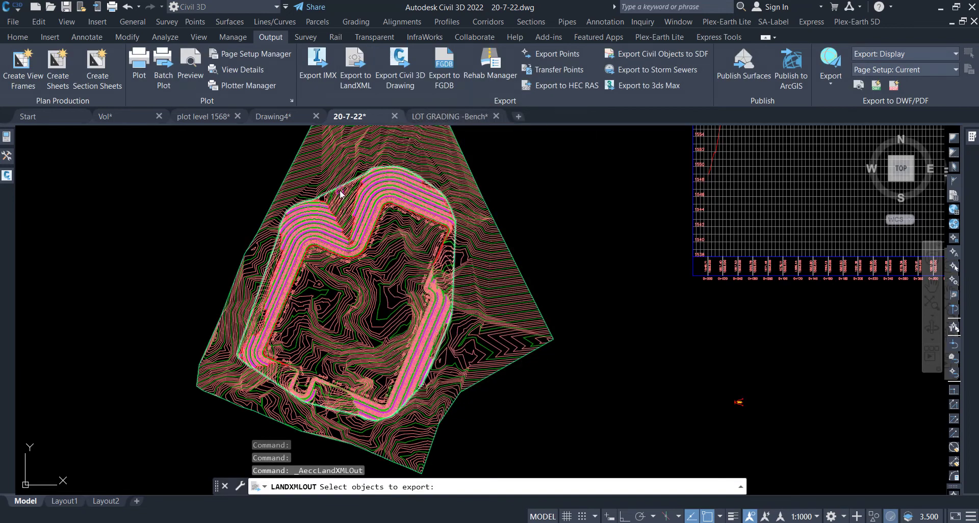
{"action": "left_click", "coordinate": [341, 197]}
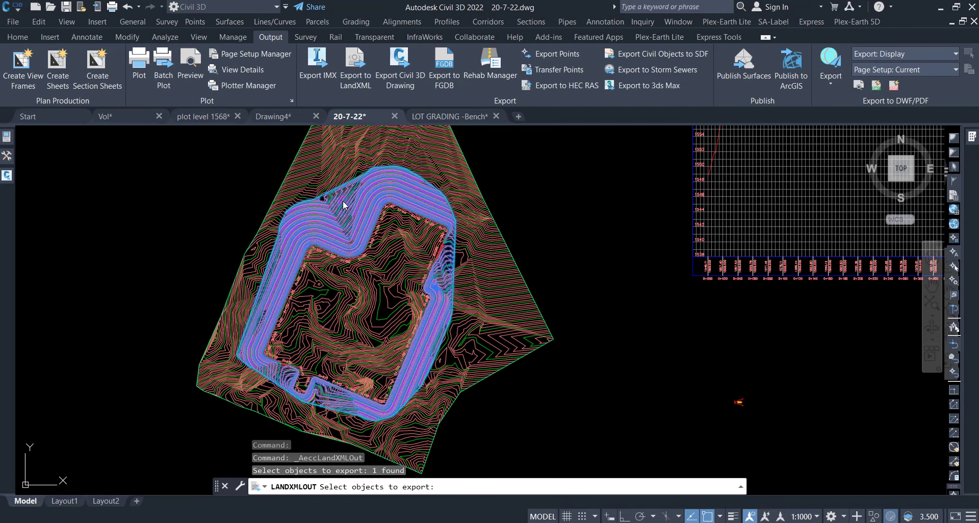
{"action": "key", "text": "Return"}
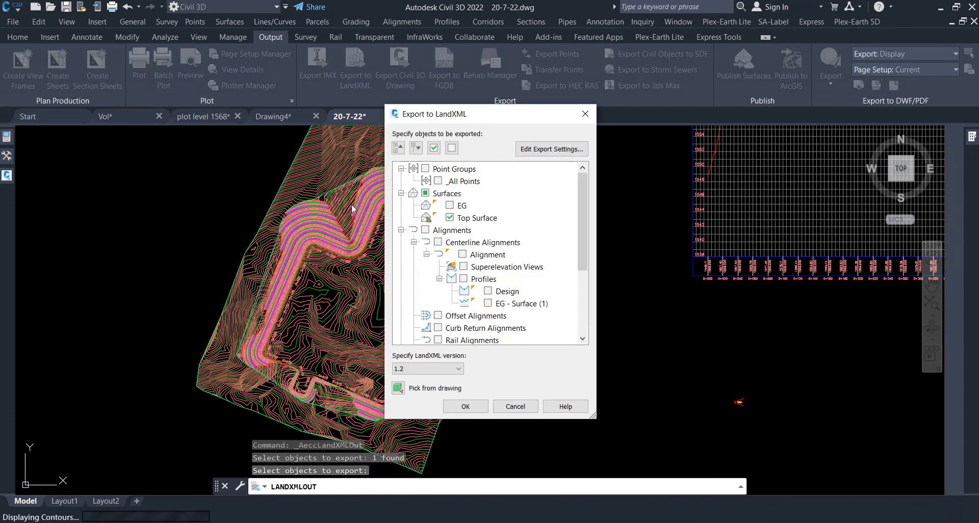
{"action": "key", "text": "Return"}
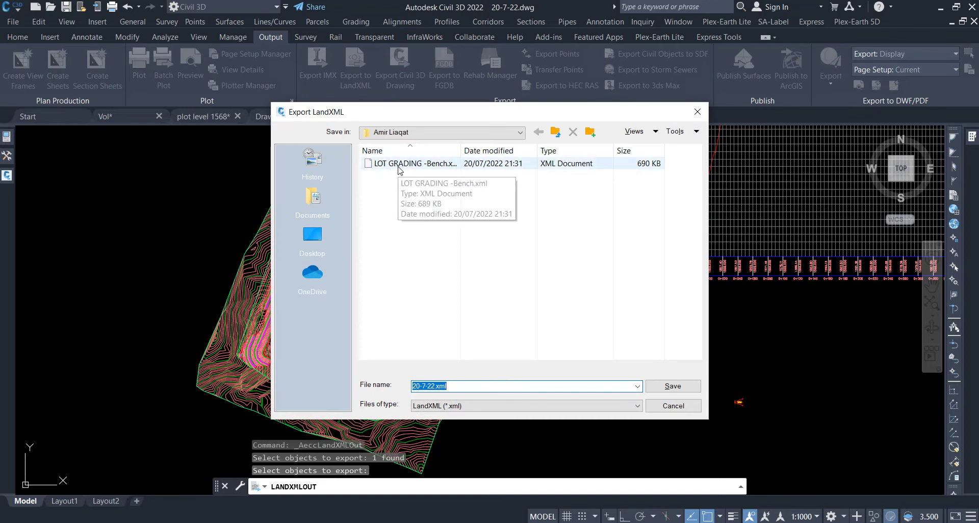
Save the export over LOT GRADING -Bench.xml and start a new blank drawing
{"action": "left_click", "coordinate": [392, 167]}
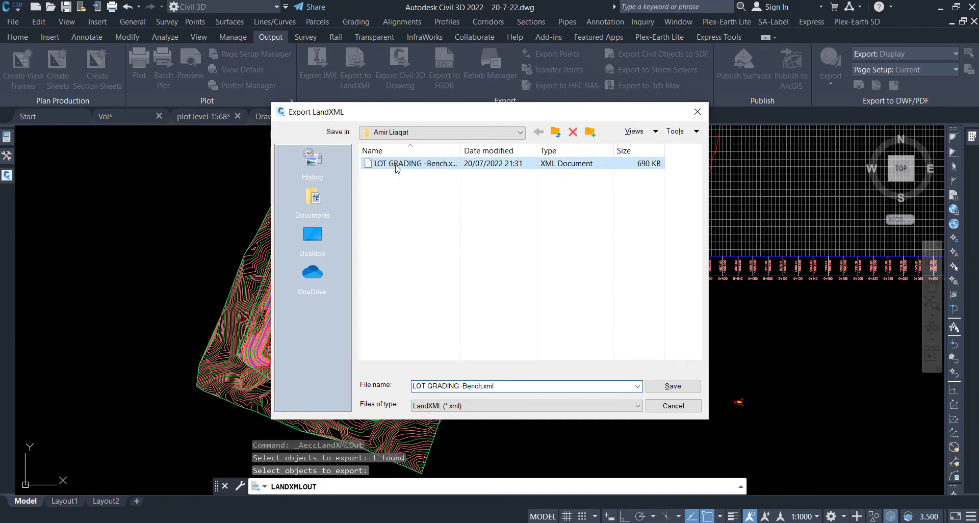
{"action": "left_click", "coordinate": [665, 386]}
{"action": "left_click", "coordinate": [479, 304]}
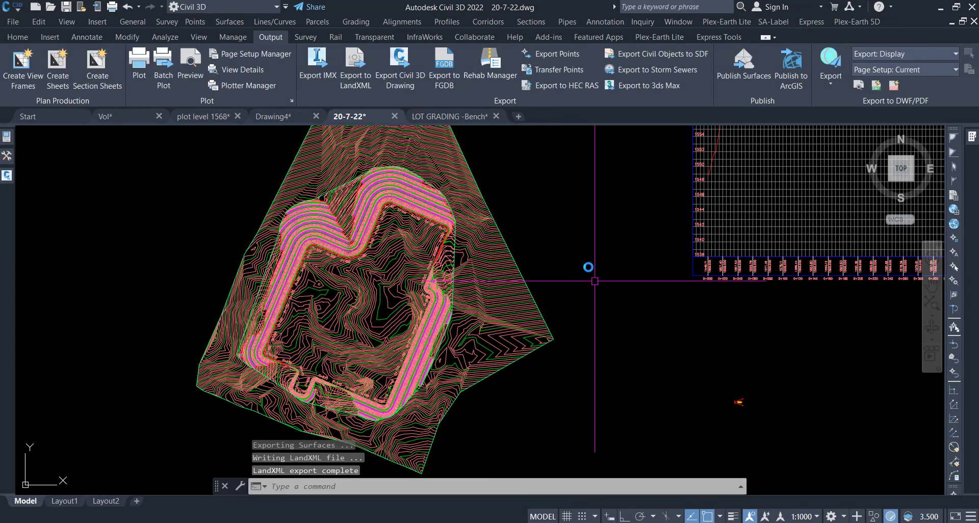
{"action": "left_click", "coordinate": [518, 117]}
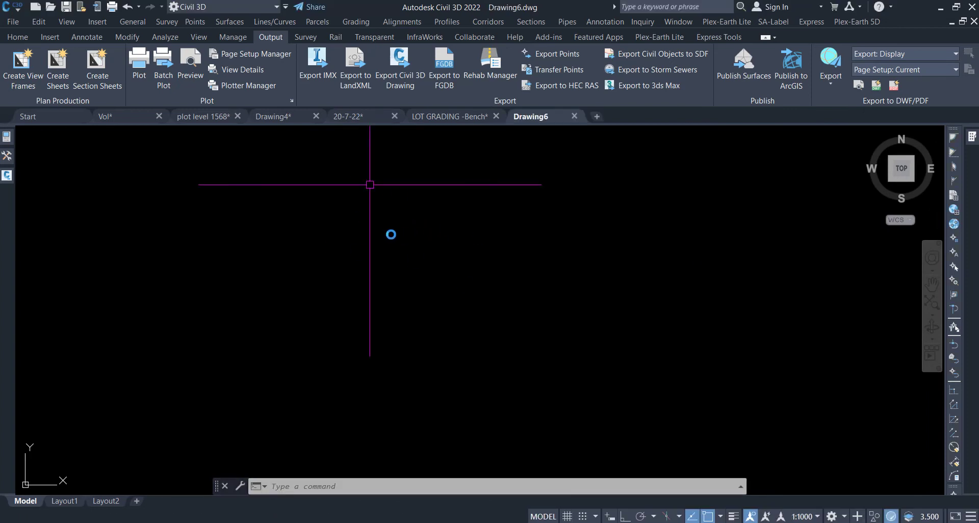
Start a new empty TIN surface and name it EG
{"action": "left_click", "coordinate": [15, 40]}
{"action": "left_click", "coordinate": [166, 69]}
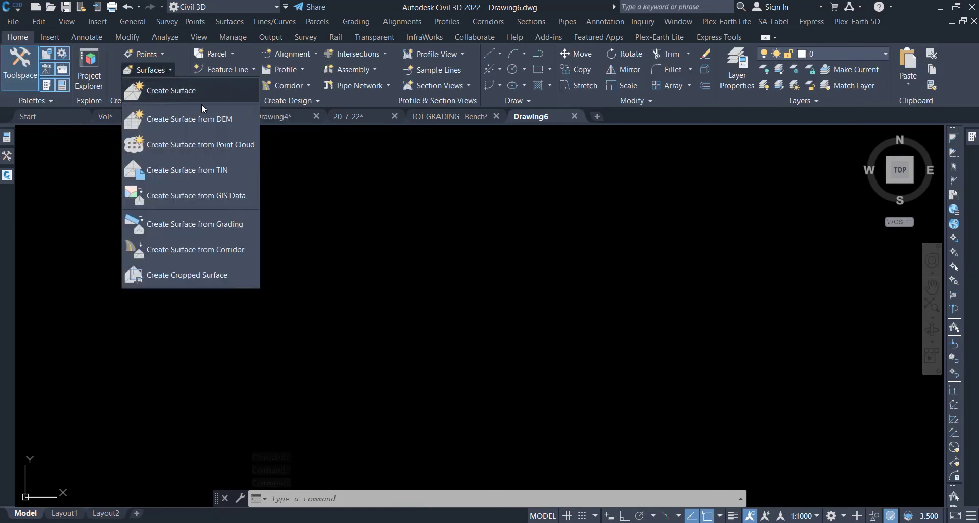
{"action": "left_click", "coordinate": [162, 91]}
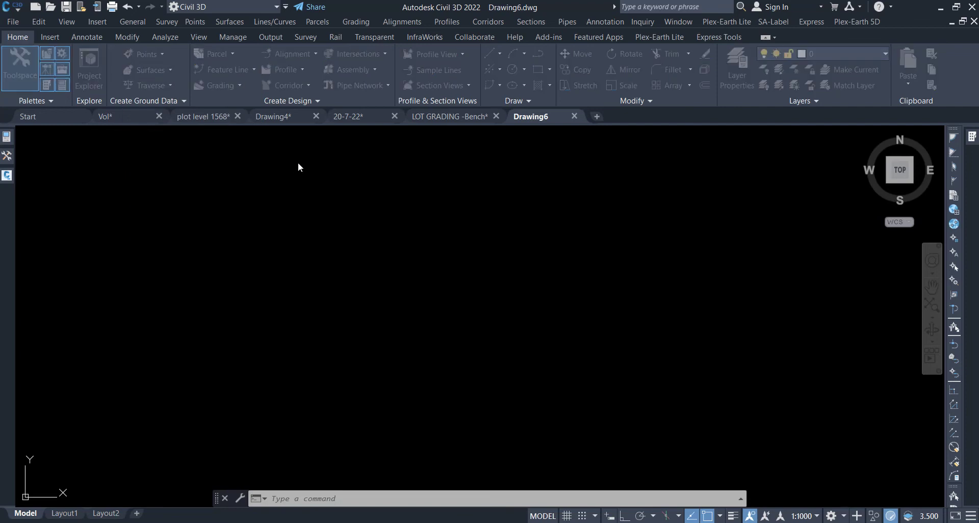
{"action": "left_click", "coordinate": [701, 289]}
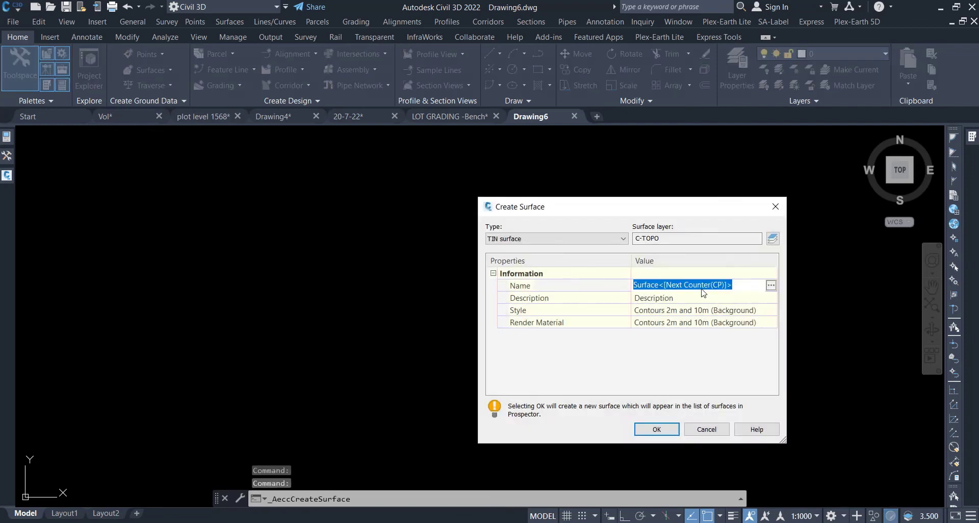
{"action": "type", "text": "EG"}
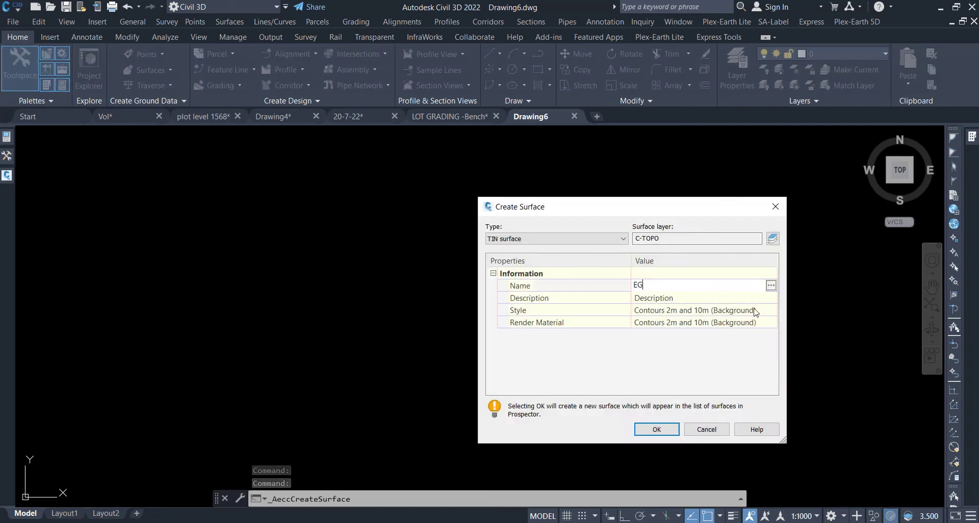
{"action": "left_click", "coordinate": [759, 309]}
Assign the Contours 1m and 5m (Design) style and create the EG surface
{"action": "left_click", "coordinate": [760, 309]}
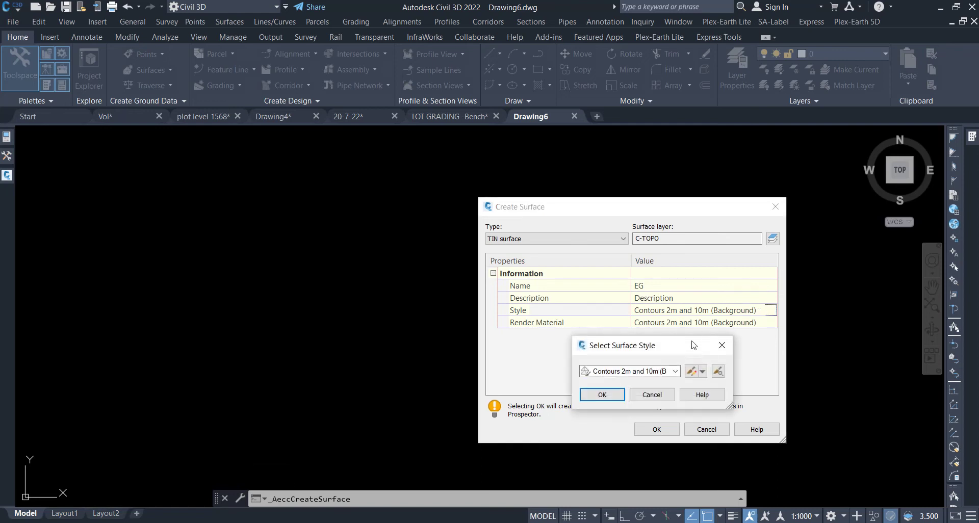
{"action": "left_click", "coordinate": [667, 378]}
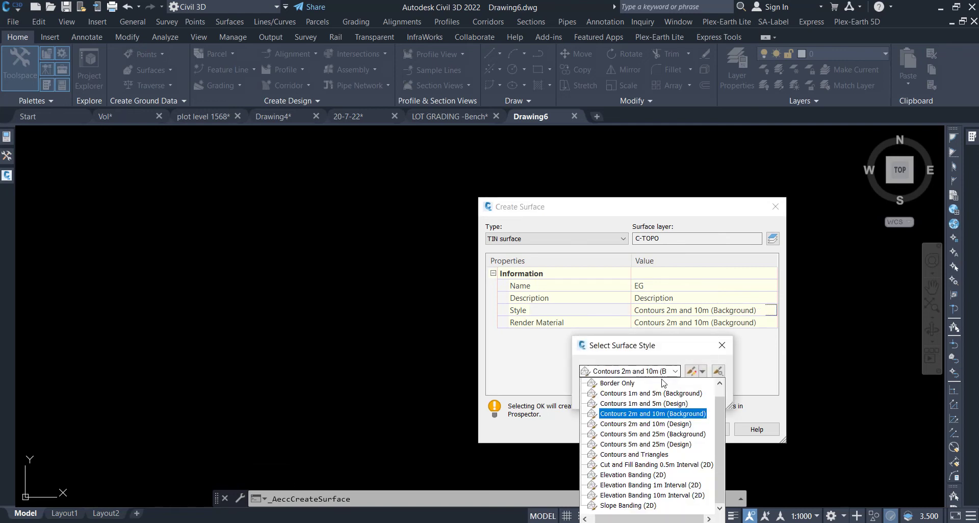
{"action": "left_click", "coordinate": [646, 415]}
{"action": "left_click", "coordinate": [616, 399]}
{"action": "left_click", "coordinate": [657, 429]}
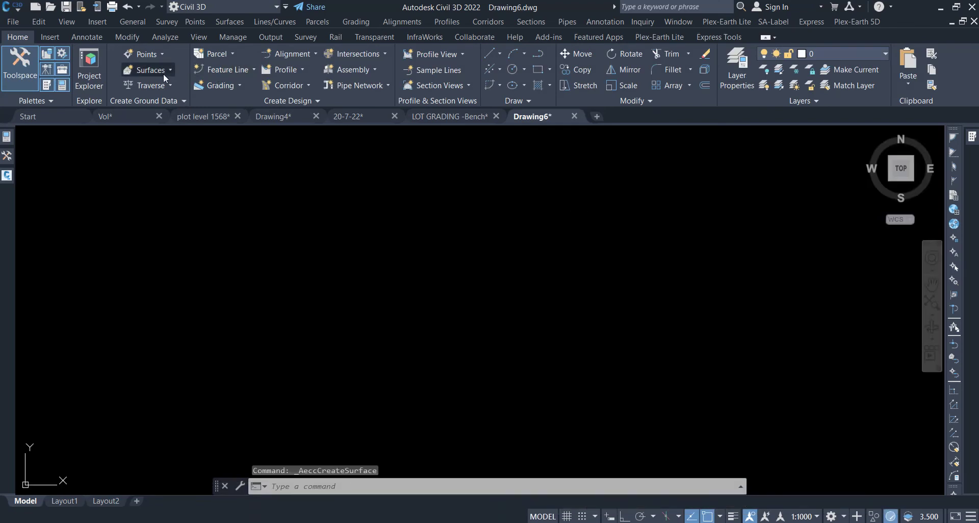
{"action": "left_click", "coordinate": [165, 76]}
{"action": "left_click", "coordinate": [137, 38]}
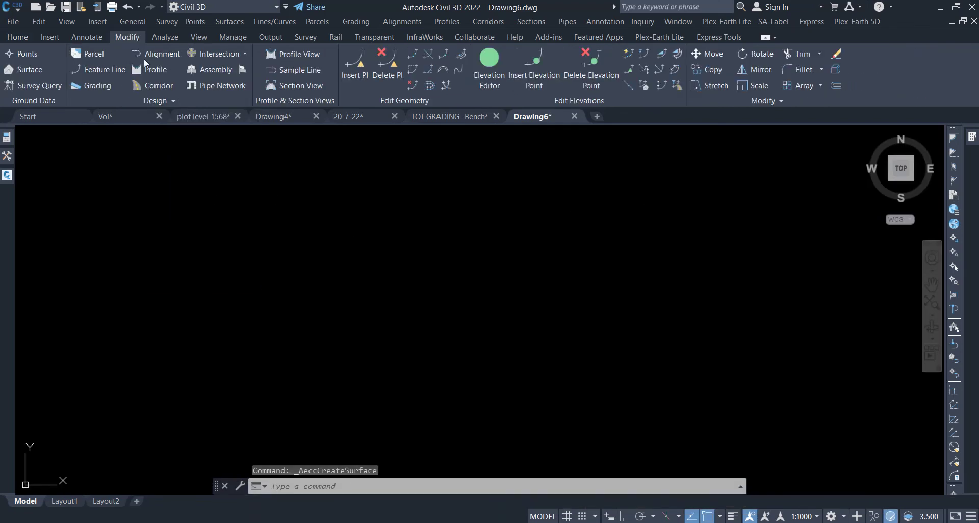
Add the HAB RIG TOPO.csv point file to EG with its column format
{"action": "left_click", "coordinate": [36, 74]}
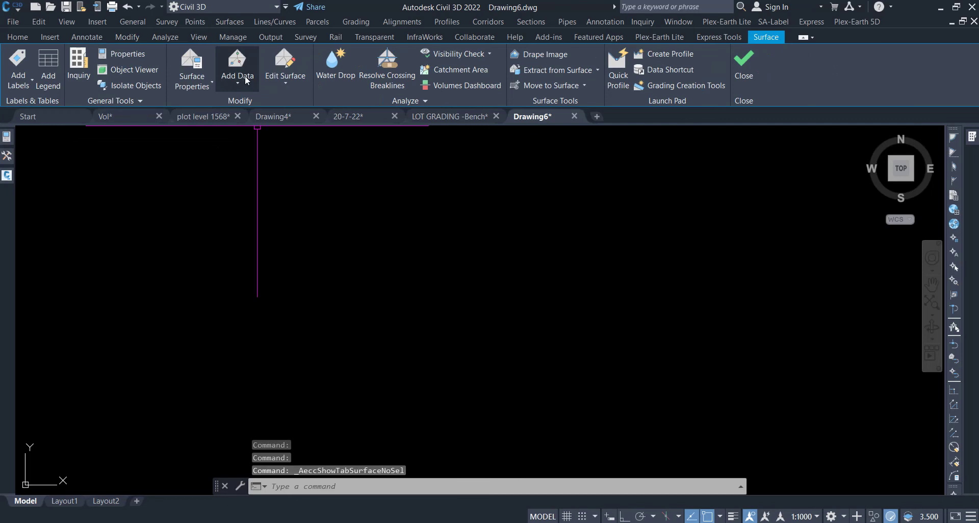
{"action": "left_click", "coordinate": [242, 94]}
{"action": "left_click", "coordinate": [264, 227]}
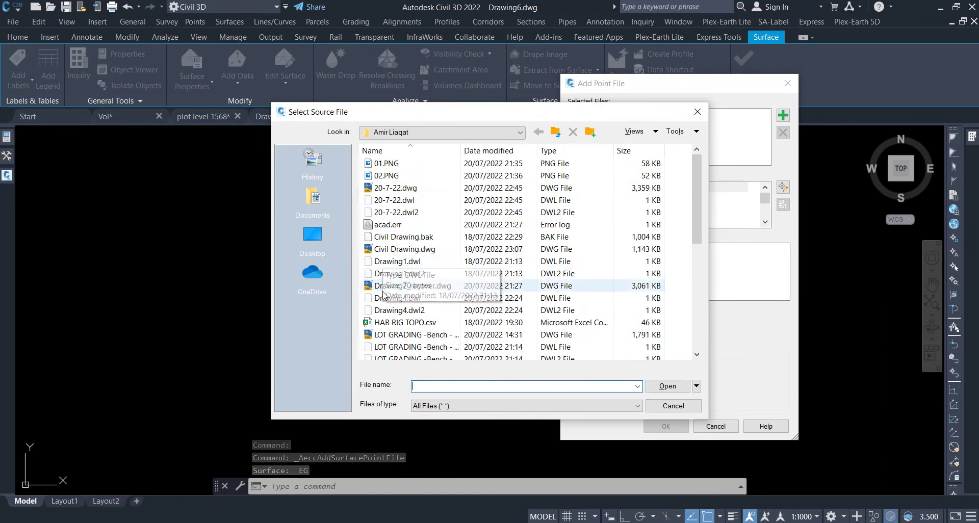
{"action": "double_click", "coordinate": [400, 323]}
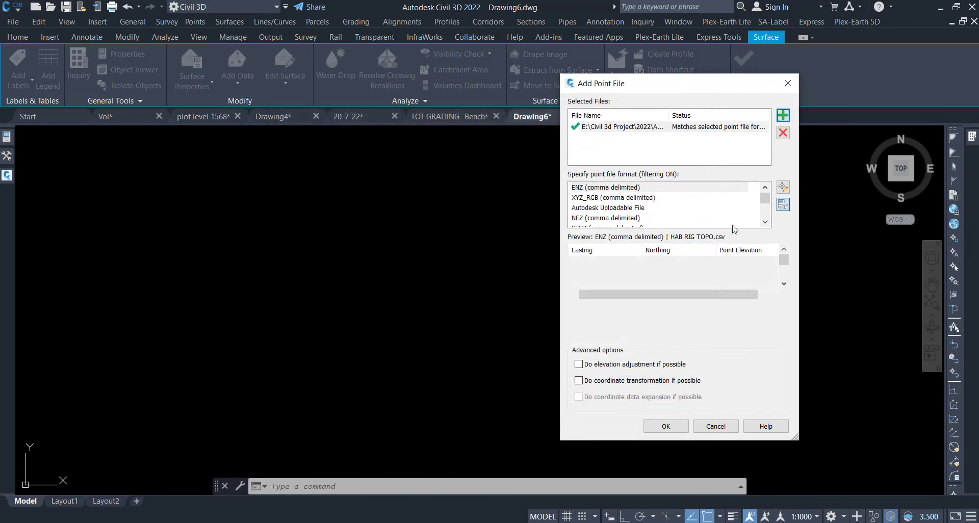
{"action": "left_click", "coordinate": [764, 223]}
{"action": "left_click", "coordinate": [765, 222]}
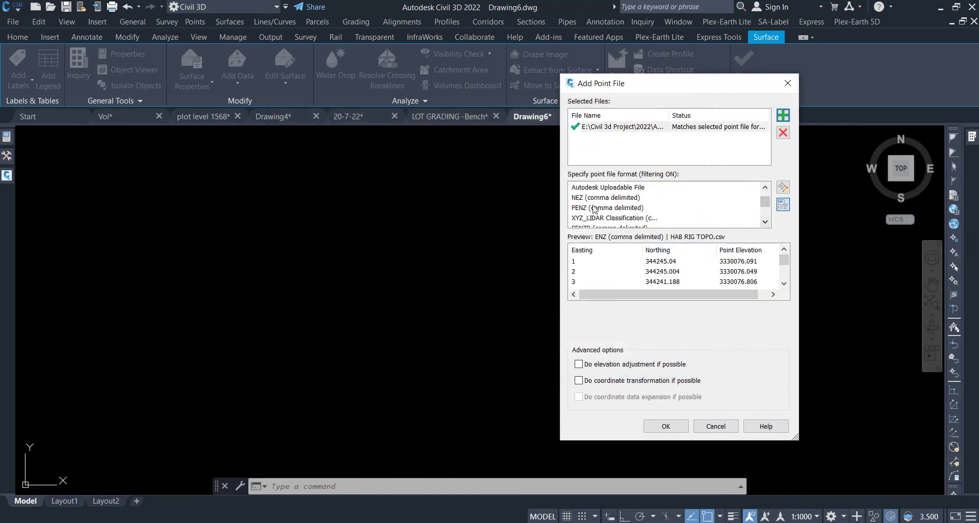
{"action": "left_click", "coordinate": [595, 209]}
{"action": "left_click", "coordinate": [666, 426]}
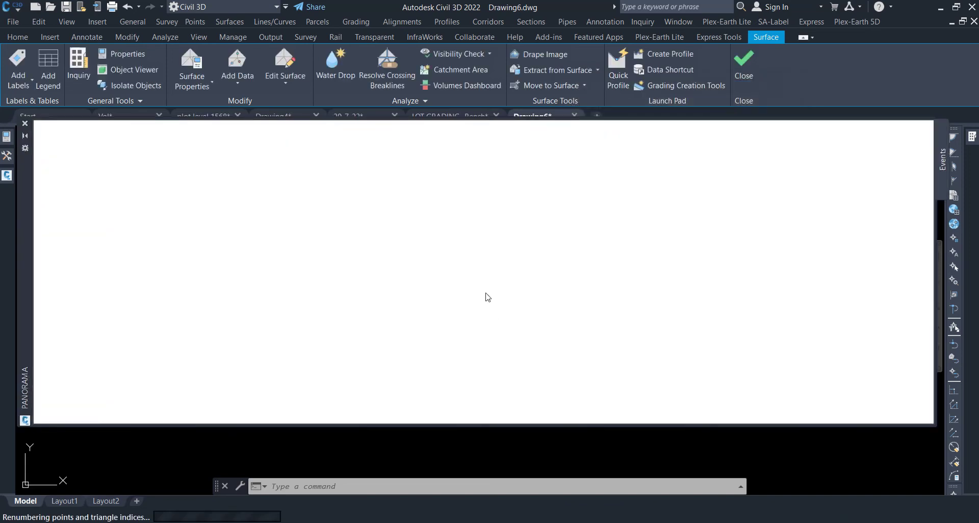
Close the events panel and zoom to extents to show the EG contours
{"action": "left_click", "coordinate": [908, 133]}
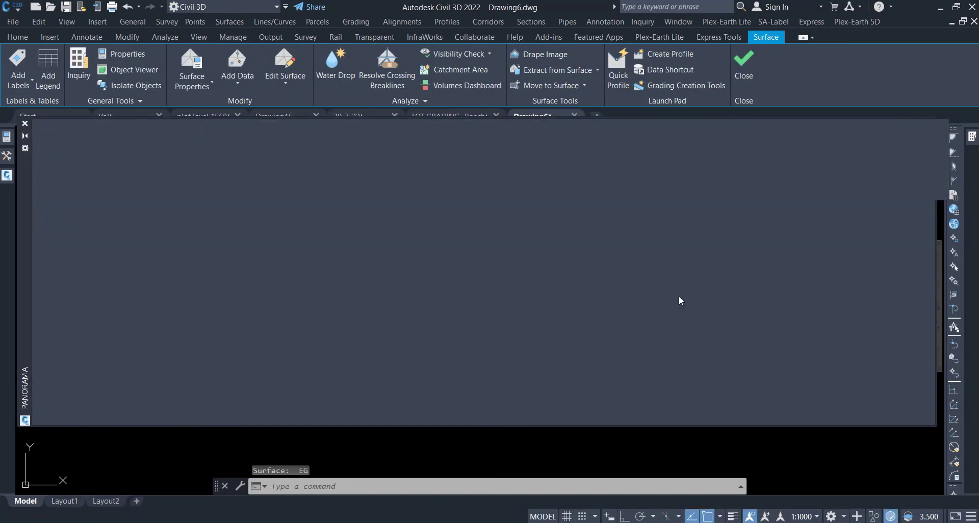
{"action": "type", "text": "z"}
{"action": "key", "text": "Return"}
{"action": "type", "text": "e"}
{"action": "key", "text": "Return"}
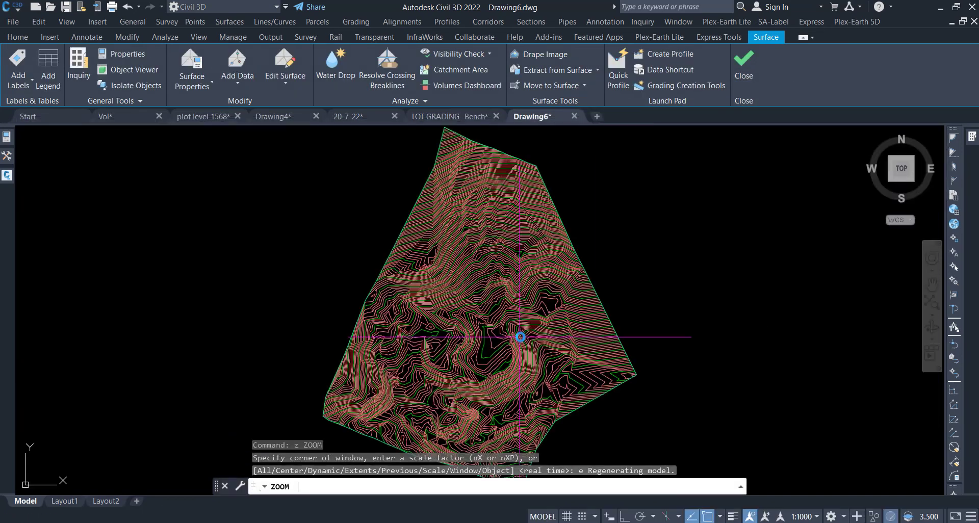
{"action": "scroll", "coordinate": [494, 274], "scroll_direction": "down", "scroll_amount": 2}
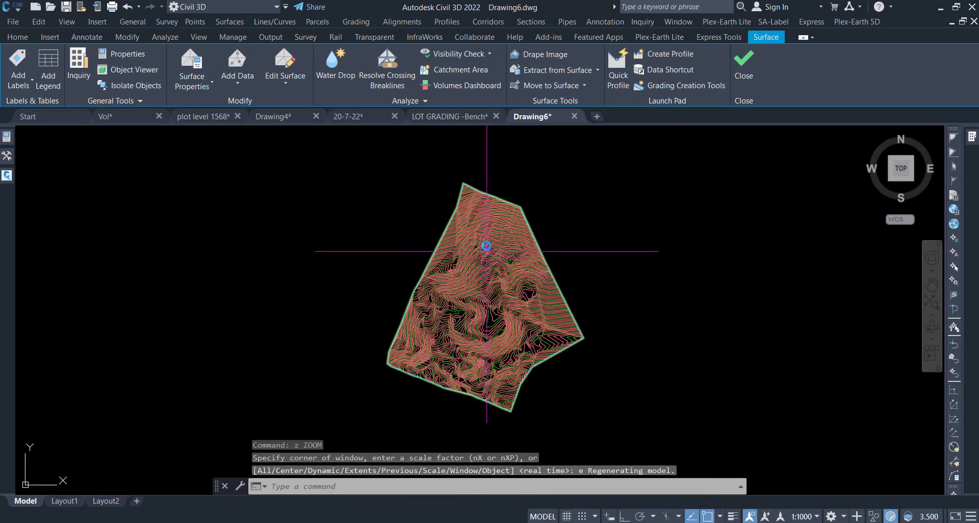
Import LOT GRADING -Bench.xml through LandXML, then select the imported Top Surface for its options
{"action": "left_click", "coordinate": [45, 37]}
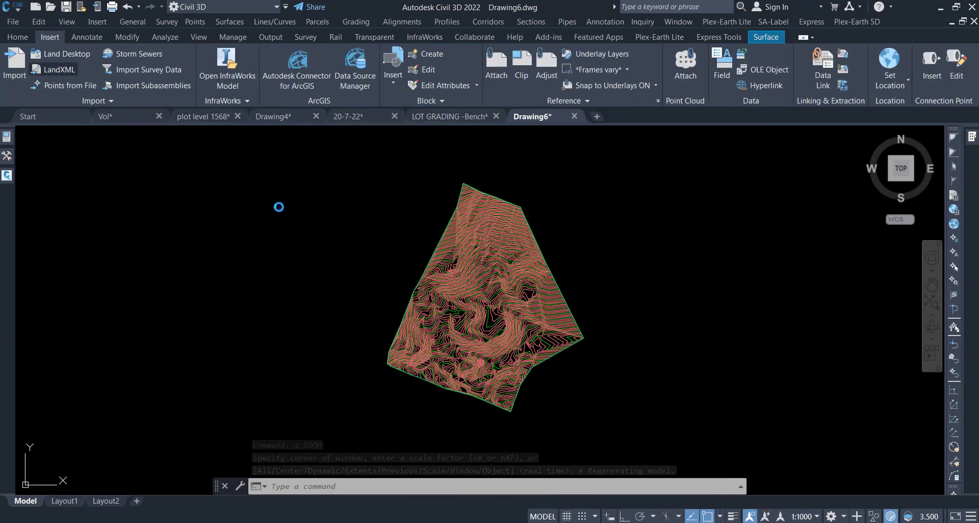
{"action": "left_click", "coordinate": [391, 164]}
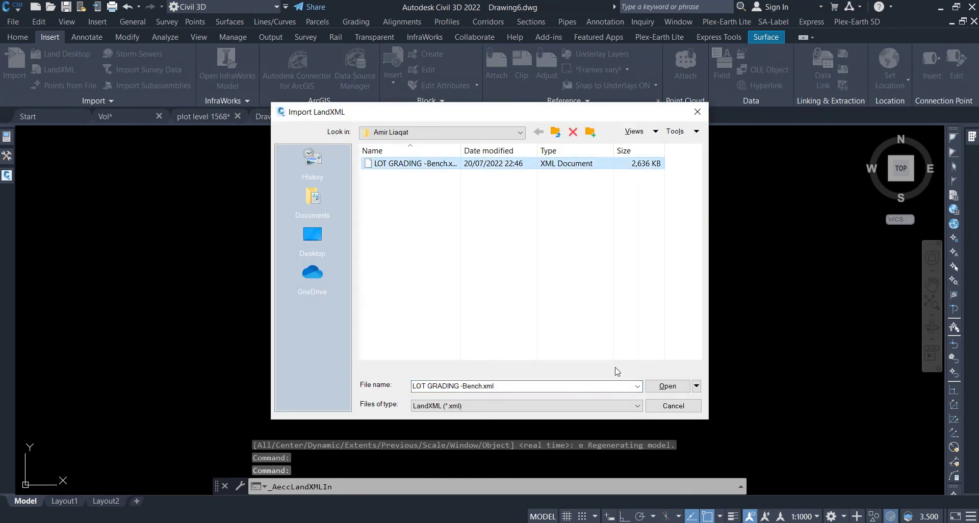
{"action": "left_click", "coordinate": [668, 387]}
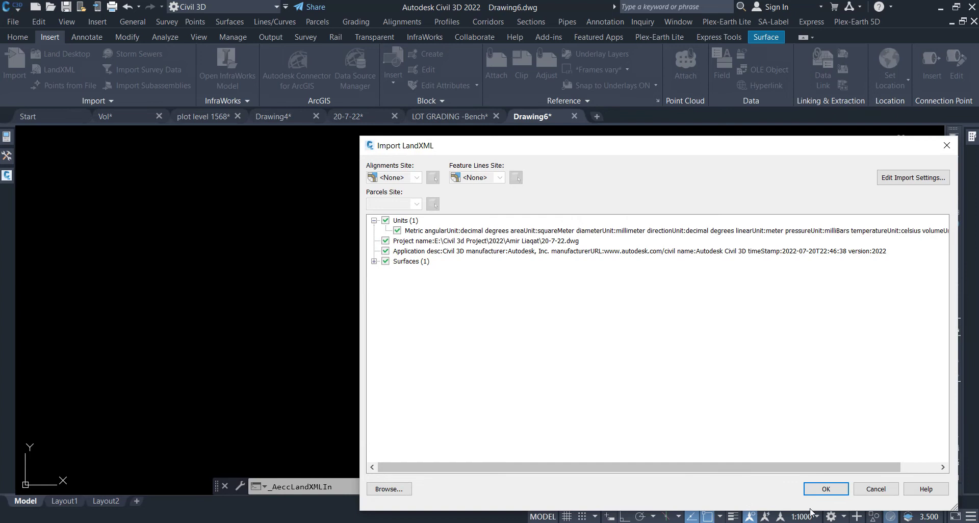
{"action": "left_click", "coordinate": [825, 489]}
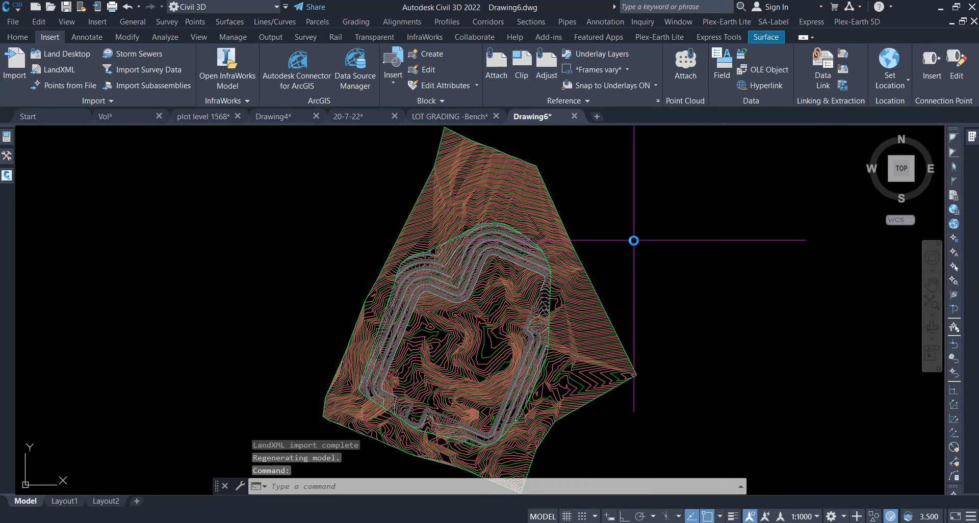
{"action": "left_click", "coordinate": [491, 248]}
{"action": "right_click", "coordinate": [491, 248]}
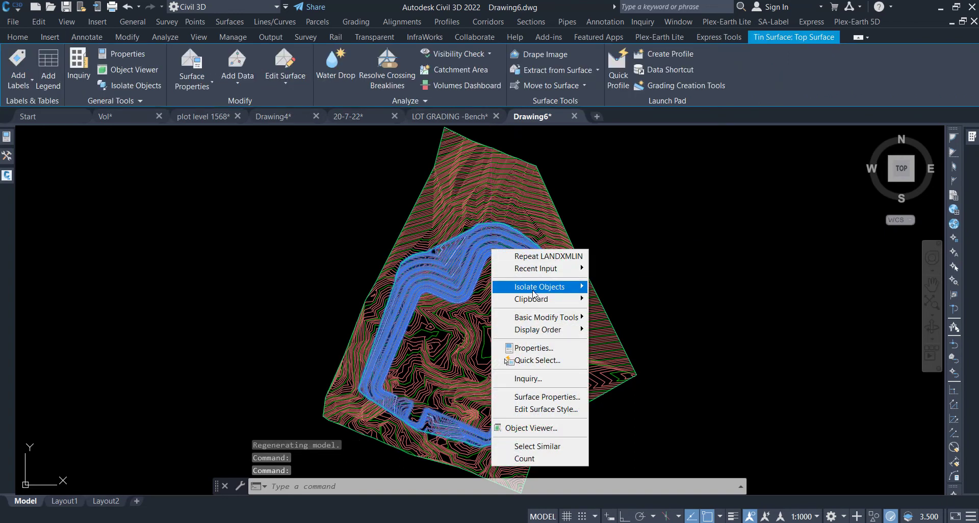
Isolate the Top Surface and turn on triangle display in its surface style
{"action": "mouse_move", "coordinate": [540, 286]}
{"action": "left_click", "coordinate": [607, 285]}
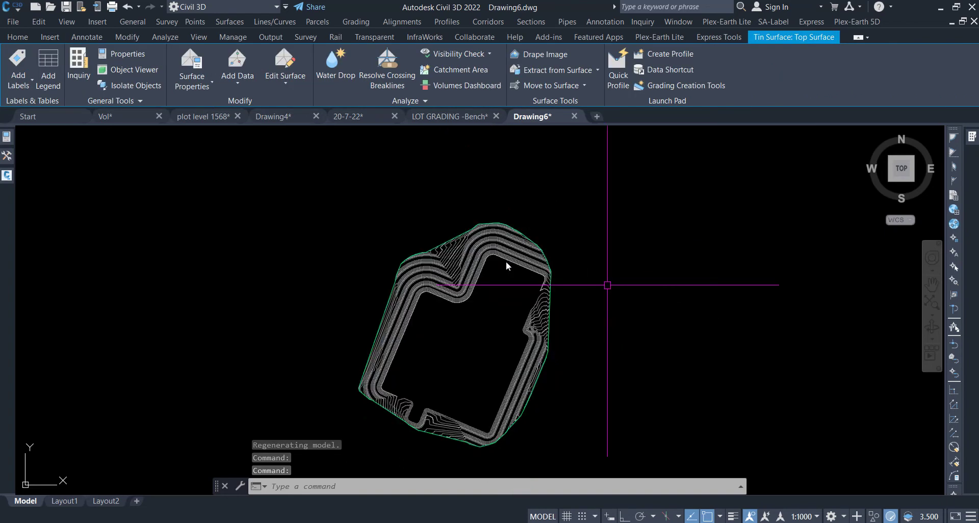
{"action": "scroll", "coordinate": [426, 258], "scroll_direction": "up", "scroll_amount": 4}
{"action": "left_click", "coordinate": [500, 250]}
{"action": "right_click", "coordinate": [491, 243]}
{"action": "left_click", "coordinate": [540, 407]}
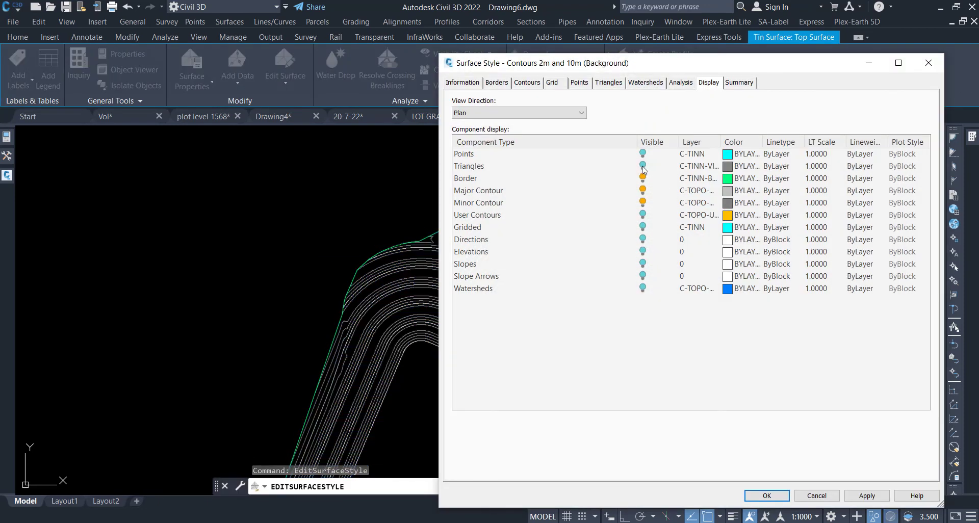
{"action": "left_click", "coordinate": [642, 166]}
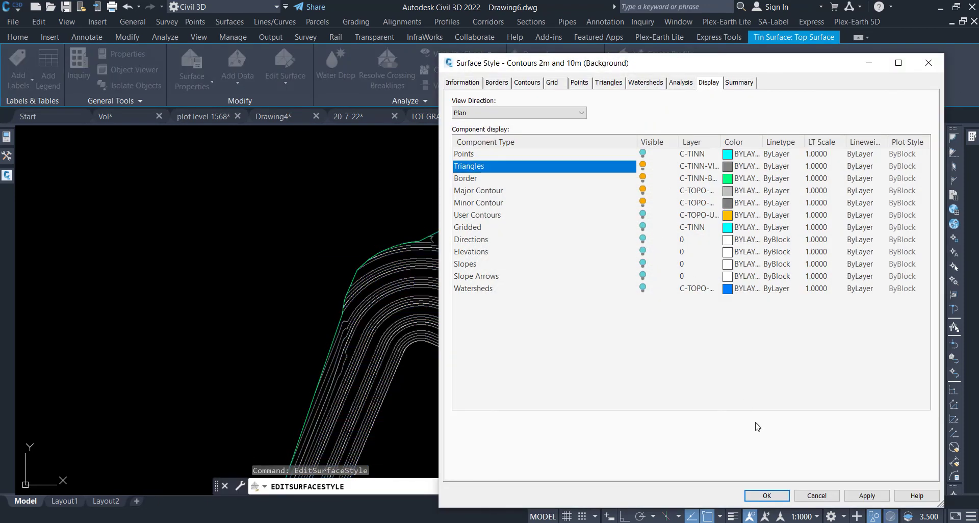
{"action": "left_click", "coordinate": [767, 496]}
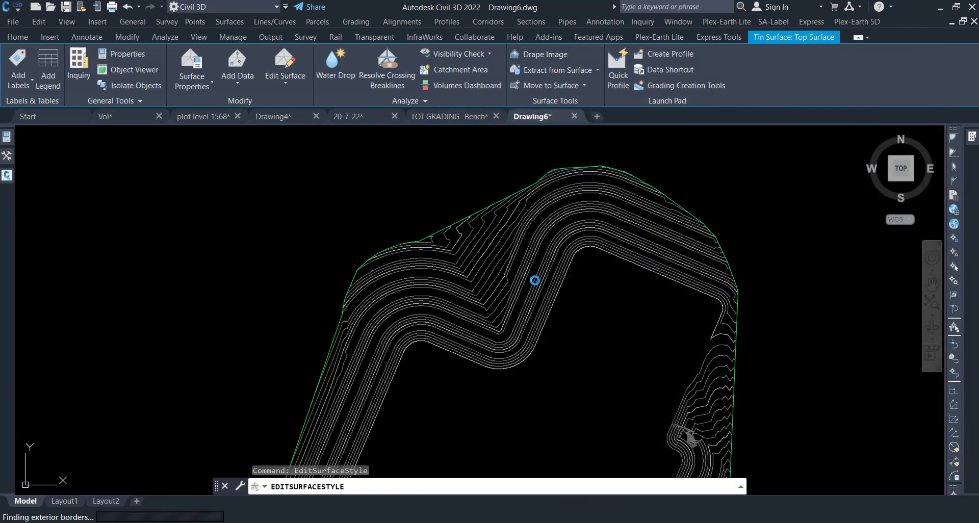
Reselect the Top Surface and choose Delete Line from the Edit Surface list
{"action": "key", "text": "Escape"}
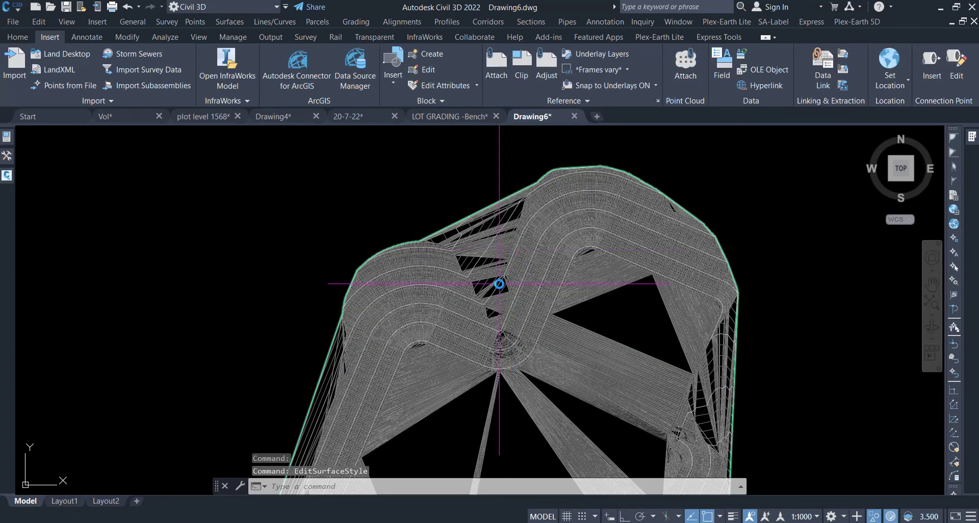
{"action": "left_click", "coordinate": [499, 283]}
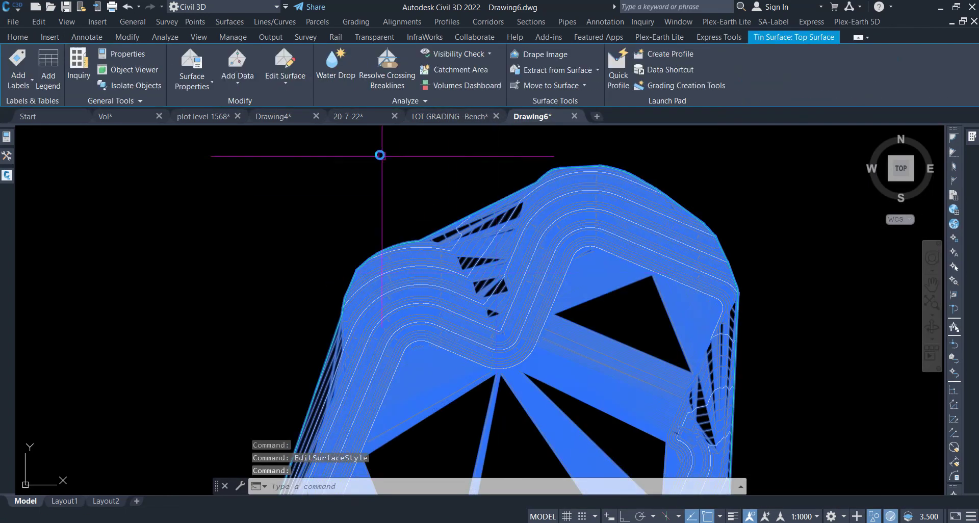
{"action": "left_click", "coordinate": [291, 87]}
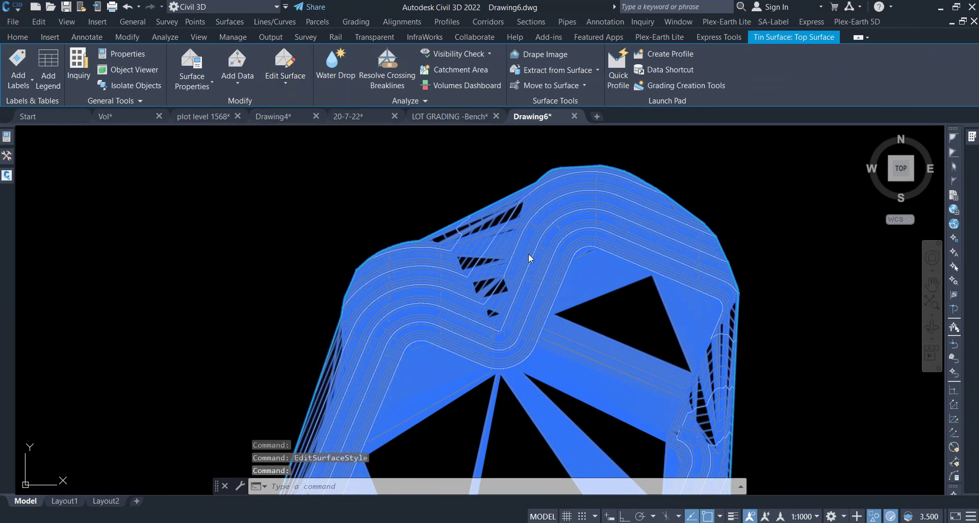
{"action": "scroll", "coordinate": [519, 273], "scroll_direction": "up", "scroll_amount": 2}
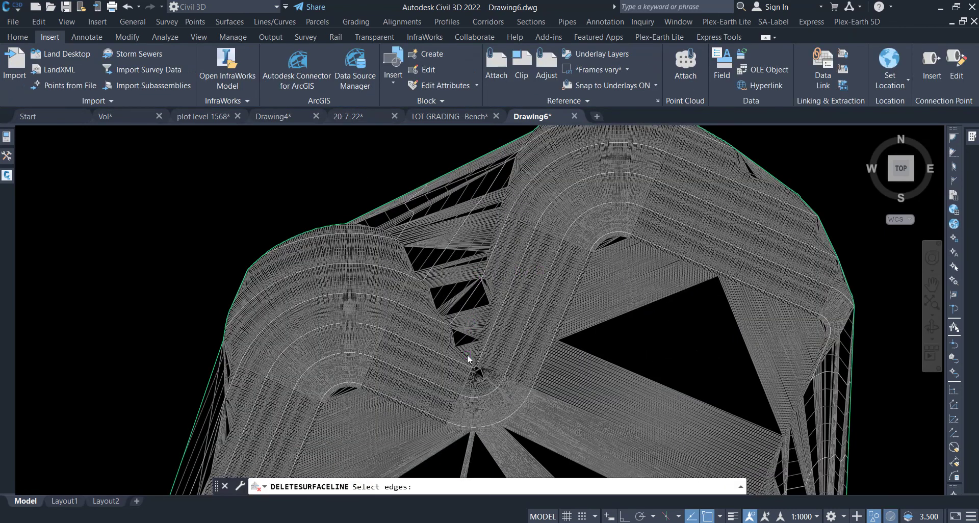
Crossing-select and remove 266, then 78, long edges across the central notch
{"action": "scroll", "coordinate": [467, 353], "scroll_direction": "up", "scroll_amount": 2}
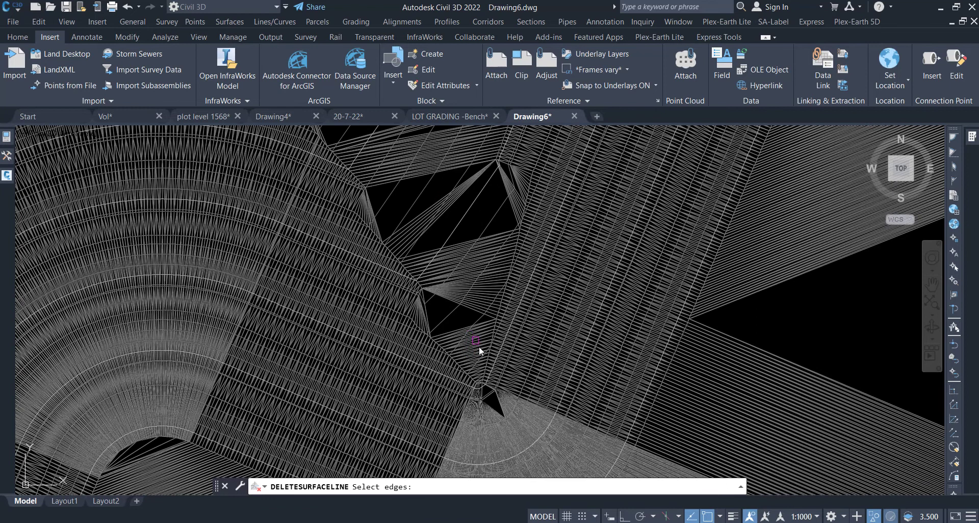
{"action": "scroll", "coordinate": [488, 391], "scroll_direction": "down", "scroll_amount": 4}
{"action": "scroll", "coordinate": [480, 279], "scroll_direction": "up", "scroll_amount": 2}
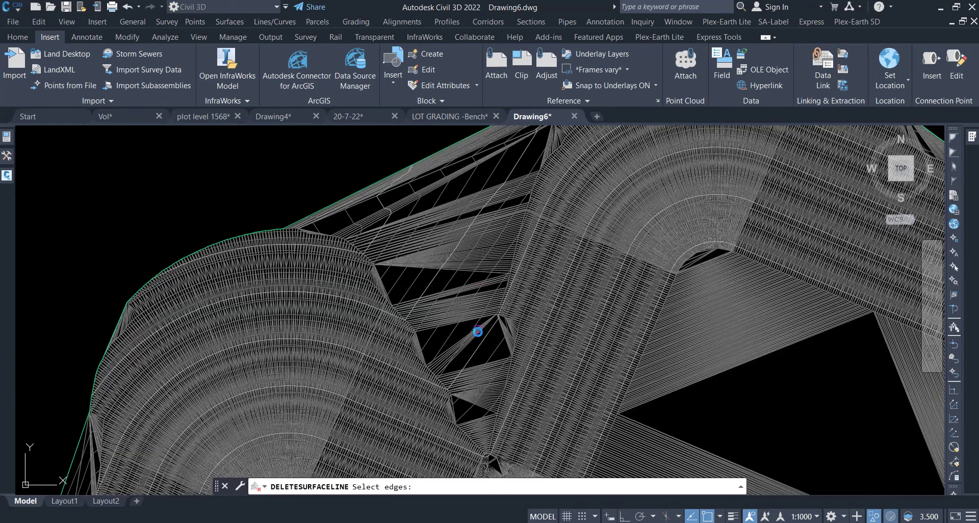
{"action": "left_click", "coordinate": [483, 357]}
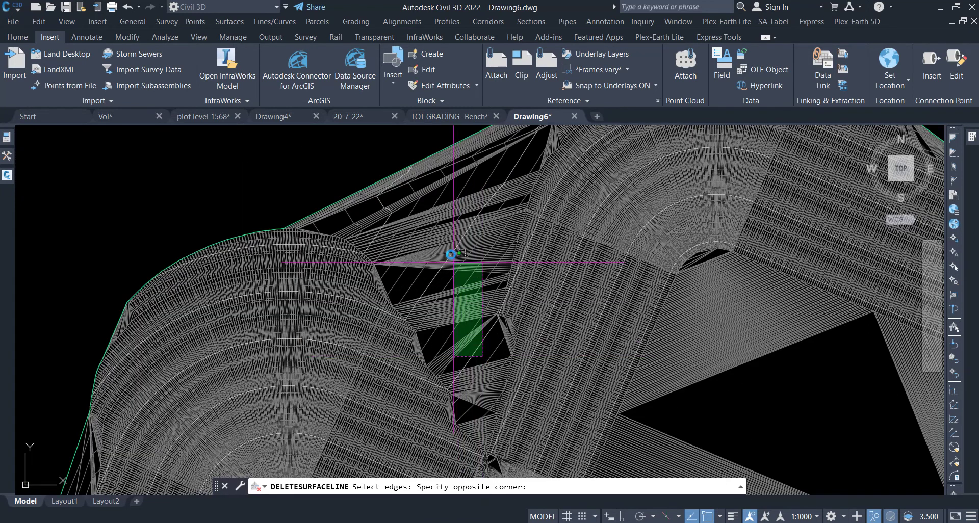
{"action": "left_click", "coordinate": [441, 143]}
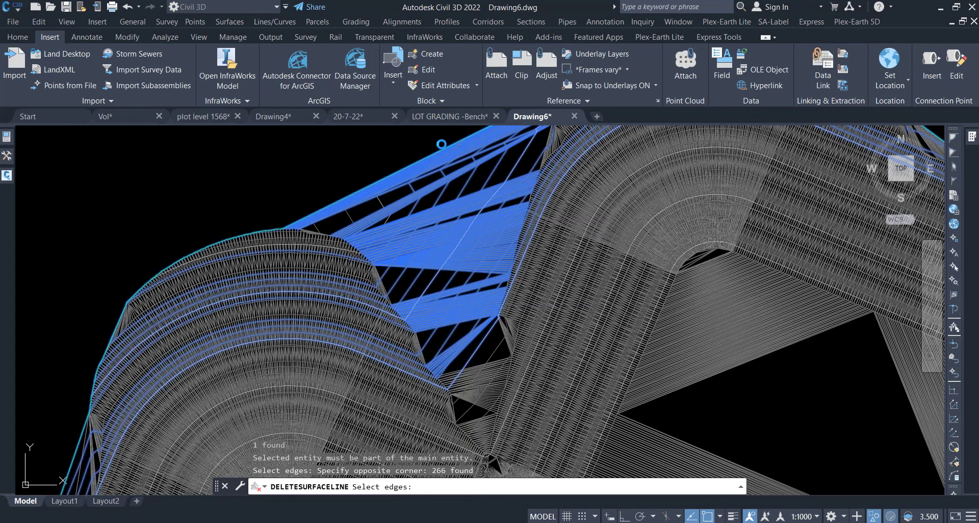
{"action": "scroll", "coordinate": [462, 211], "scroll_direction": "down", "scroll_amount": 2}
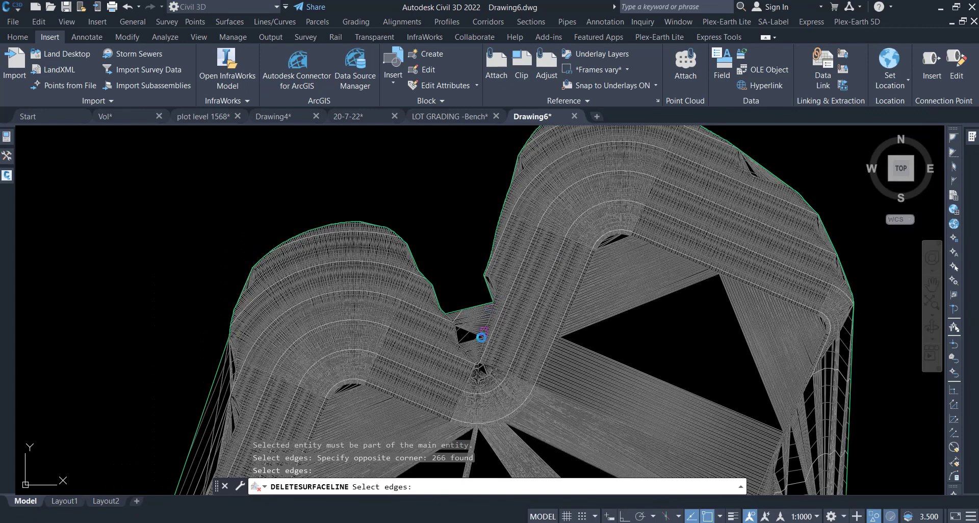
{"action": "scroll", "coordinate": [474, 350], "scroll_direction": "up", "scroll_amount": 2}
{"action": "left_click", "coordinate": [460, 331]}
{"action": "left_click", "coordinate": [453, 224]}
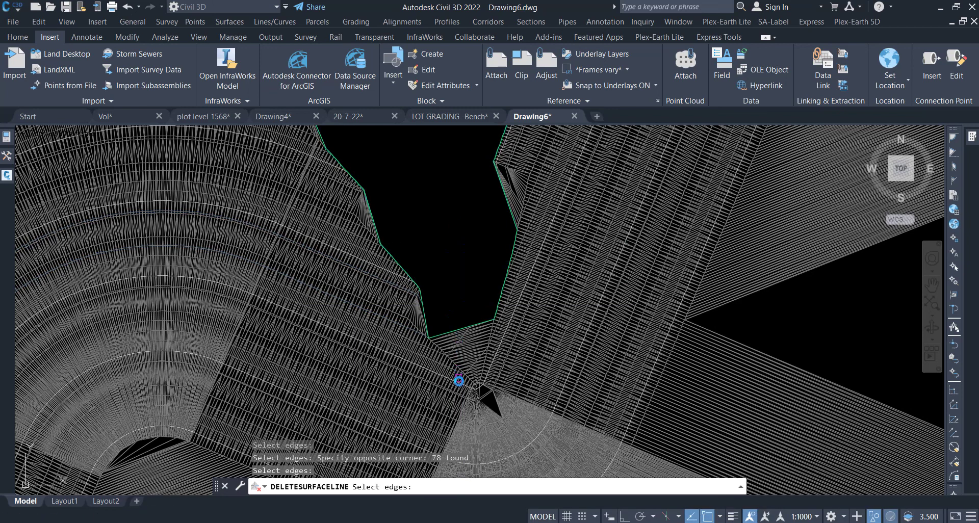
Pick one more stray edge and delete the remaining 75 notch edges
{"action": "scroll", "coordinate": [466, 362], "scroll_direction": "up", "scroll_amount": 2}
{"action": "left_click", "coordinate": [485, 385]}
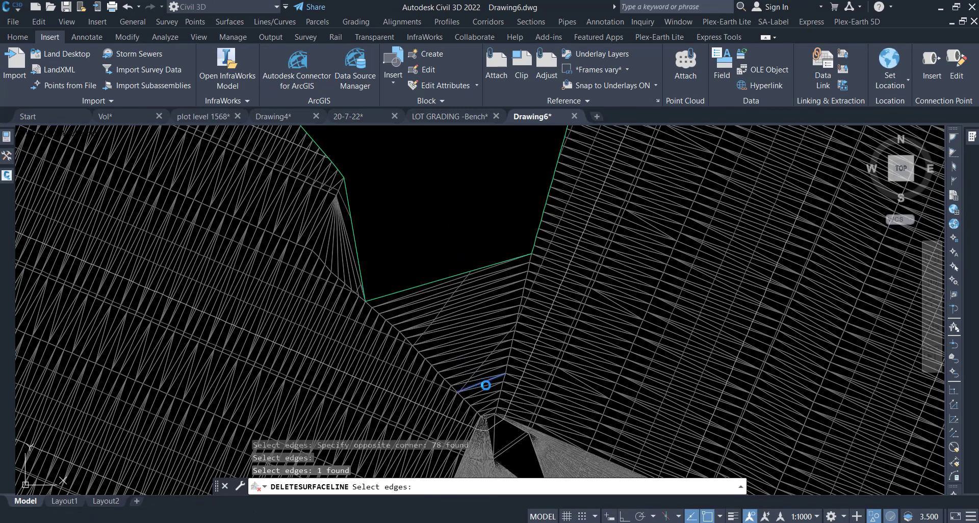
{"action": "scroll", "coordinate": [483, 395], "scroll_direction": "up", "scroll_amount": 2}
{"action": "scroll", "coordinate": [483, 394], "scroll_direction": "up", "scroll_amount": 2}
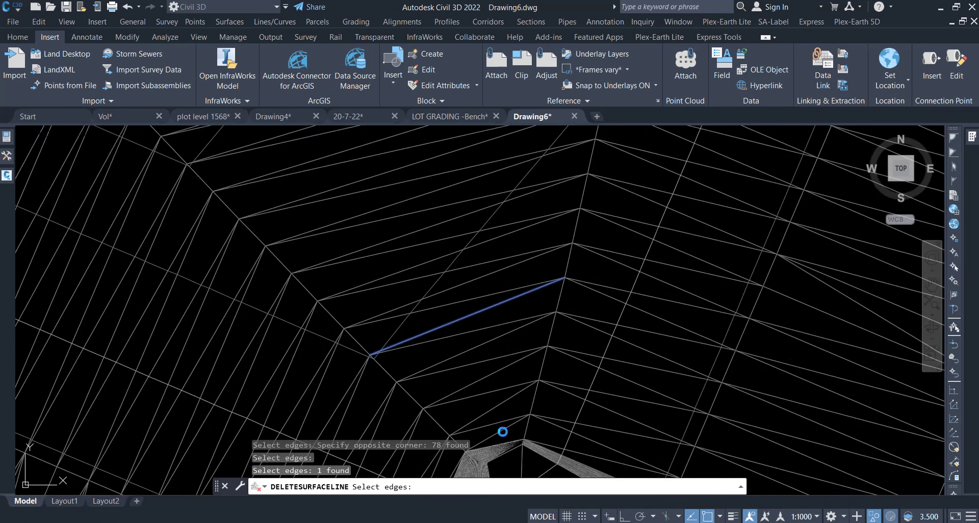
{"action": "left_click", "coordinate": [504, 435]}
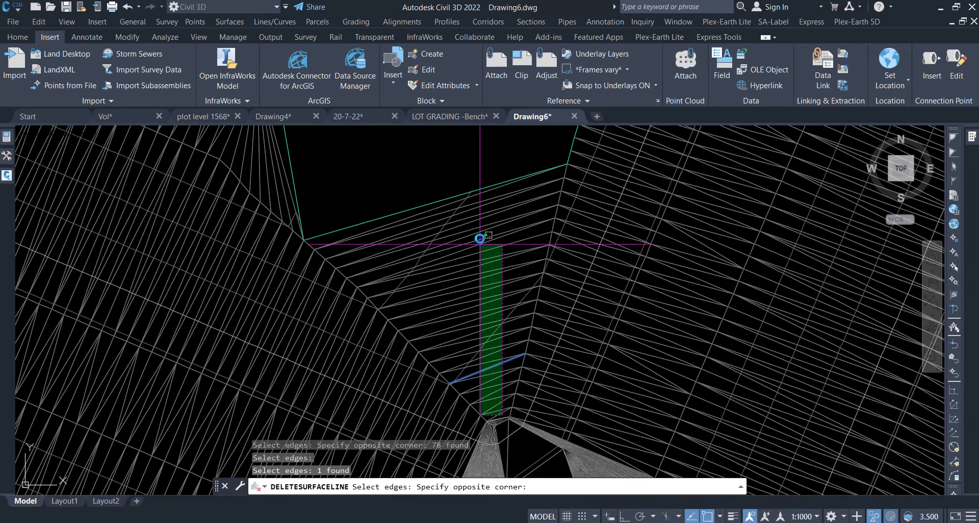
{"action": "left_click", "coordinate": [487, 172]}
{"action": "key", "text": "Return"}
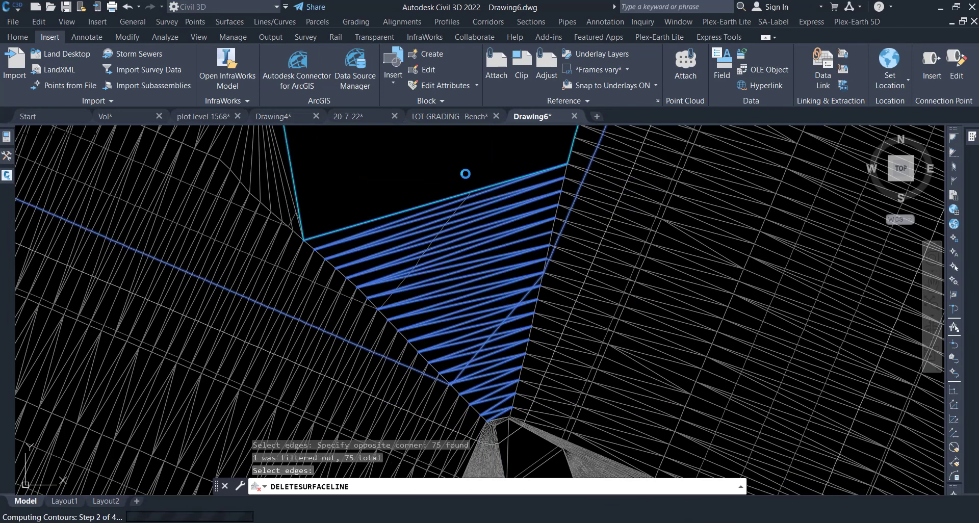
{"action": "scroll", "coordinate": [569, 209], "scroll_direction": "down", "scroll_amount": 3}
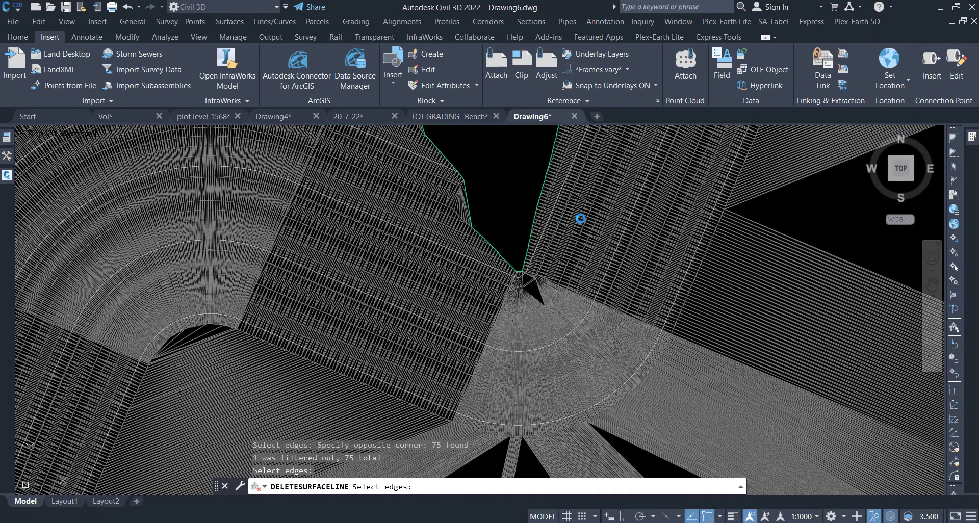
Delete 24 sliver edges along the left boundary
{"action": "scroll", "coordinate": [585, 229], "scroll_direction": "down", "scroll_amount": 2}
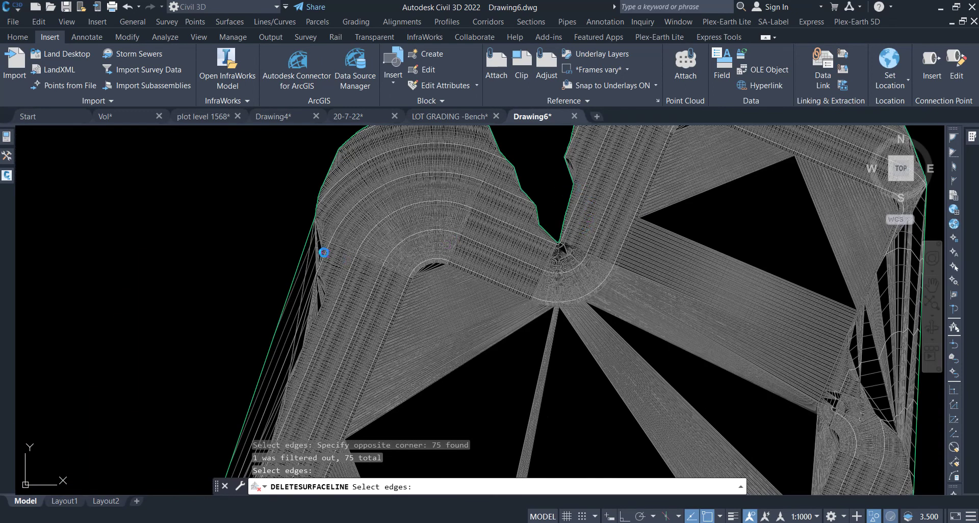
{"action": "scroll", "coordinate": [313, 246], "scroll_direction": "up", "scroll_amount": 2}
{"action": "scroll", "coordinate": [291, 225], "scroll_direction": "up", "scroll_amount": 2}
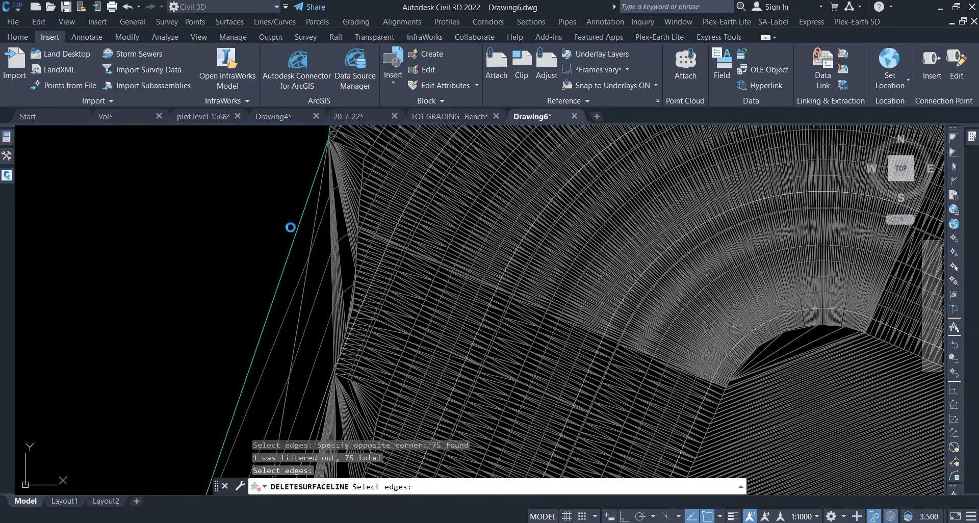
{"action": "left_click", "coordinate": [347, 269]}
{"action": "left_click", "coordinate": [255, 256]}
{"action": "key", "text": "Return"}
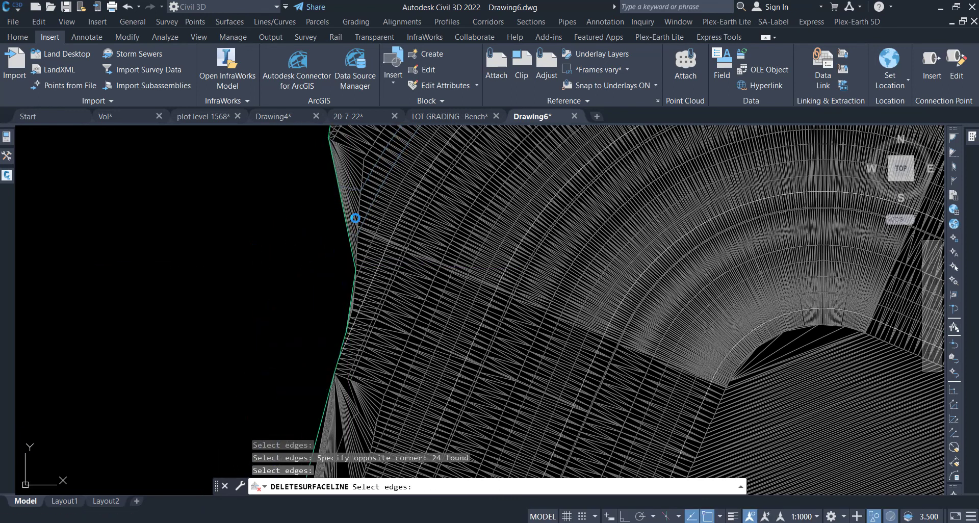
Delete another 61 sliver edges along the left boundary
{"action": "scroll", "coordinate": [388, 195], "scroll_direction": "down", "scroll_amount": 2}
{"action": "scroll", "coordinate": [369, 295], "scroll_direction": "up", "scroll_amount": 3}
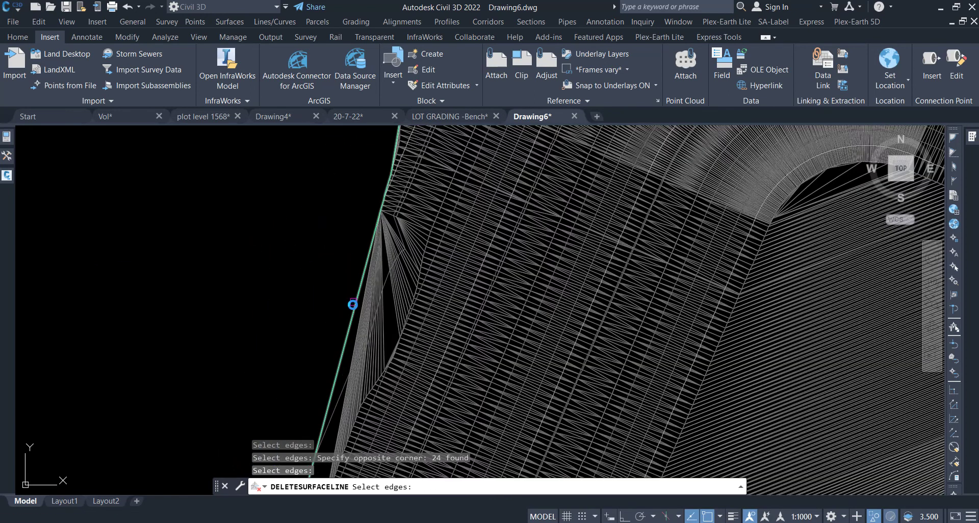
{"action": "scroll", "coordinate": [387, 269], "scroll_direction": "down", "scroll_amount": 2}
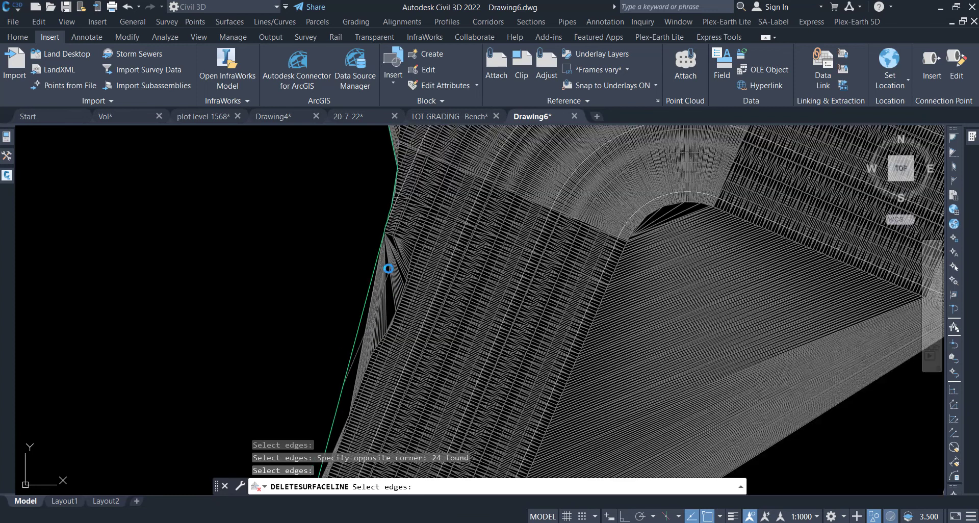
{"action": "scroll", "coordinate": [385, 315], "scroll_direction": "up", "scroll_amount": 2}
{"action": "left_click", "coordinate": [389, 297]}
{"action": "left_click", "coordinate": [307, 255]}
{"action": "key", "text": "Return"}
Delete the last four sliver edges on the outer boundary
{"action": "scroll", "coordinate": [445, 332], "scroll_direction": "down", "scroll_amount": 2}
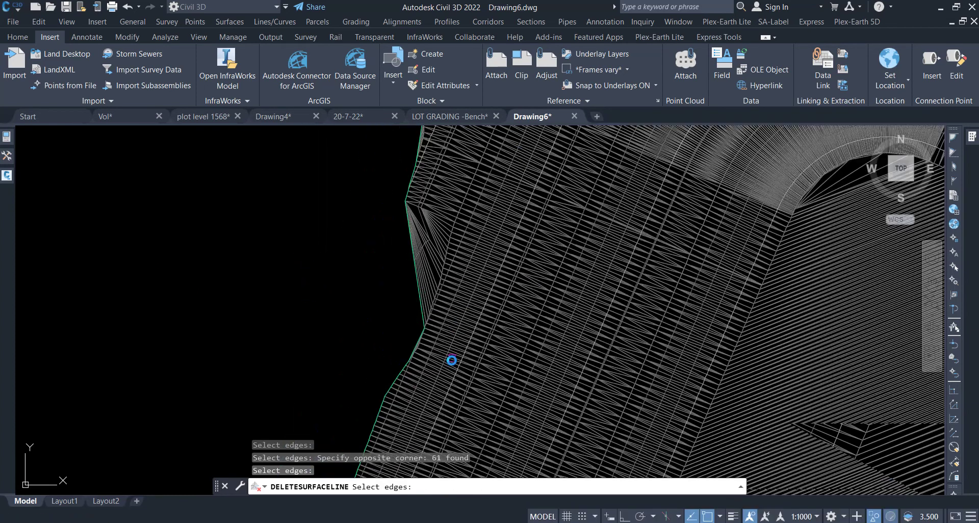
{"action": "scroll", "coordinate": [437, 306], "scroll_direction": "down", "scroll_amount": 2}
{"action": "scroll", "coordinate": [457, 215], "scroll_direction": "down", "scroll_amount": 2}
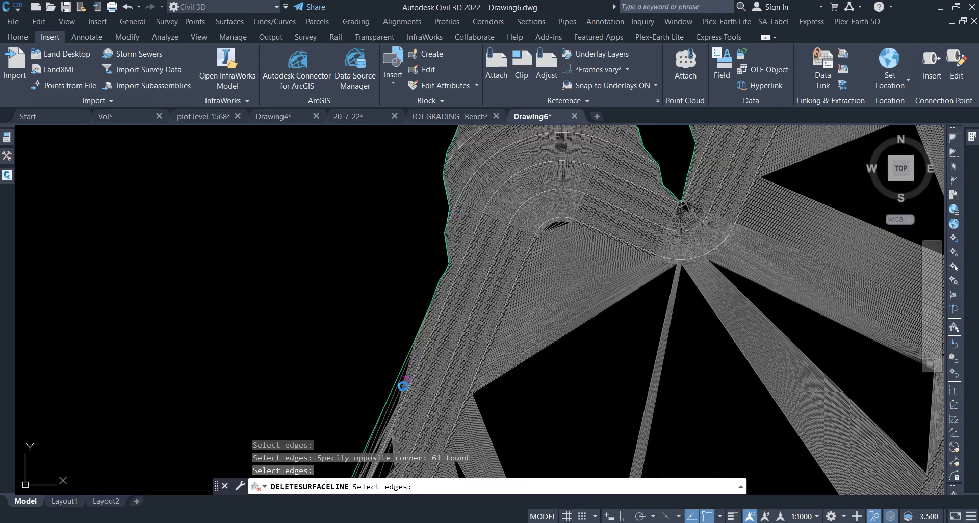
{"action": "scroll", "coordinate": [388, 417], "scroll_direction": "up", "scroll_amount": 3}
{"action": "left_click", "coordinate": [416, 352]}
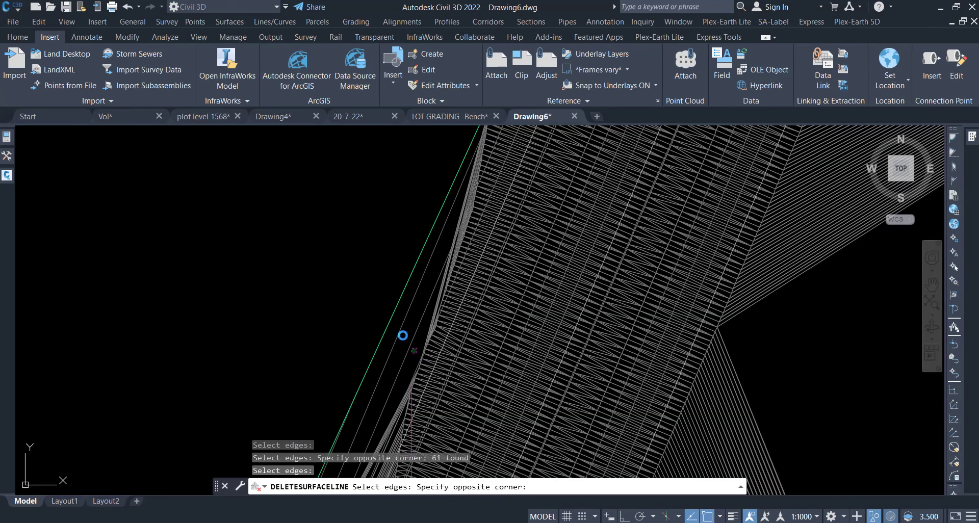
{"action": "left_click", "coordinate": [370, 287]}
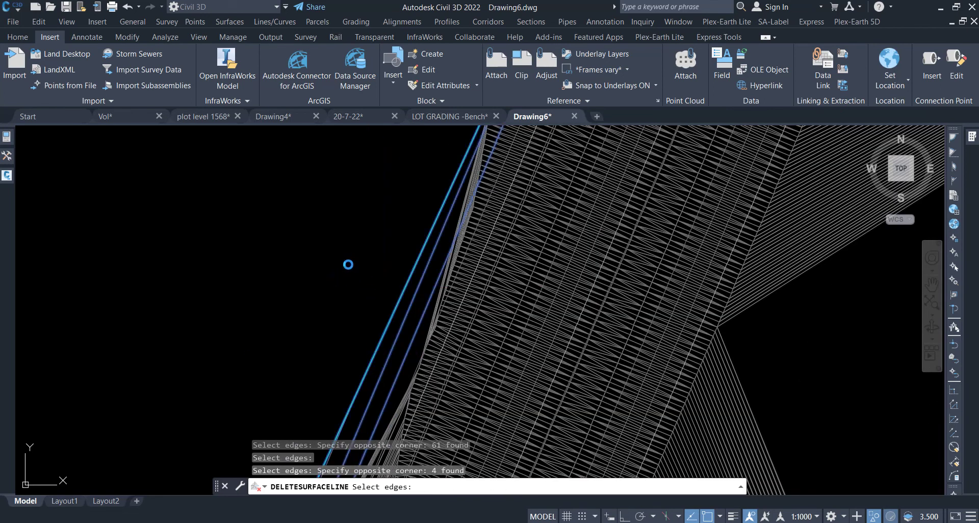
{"action": "key", "text": "Return"}
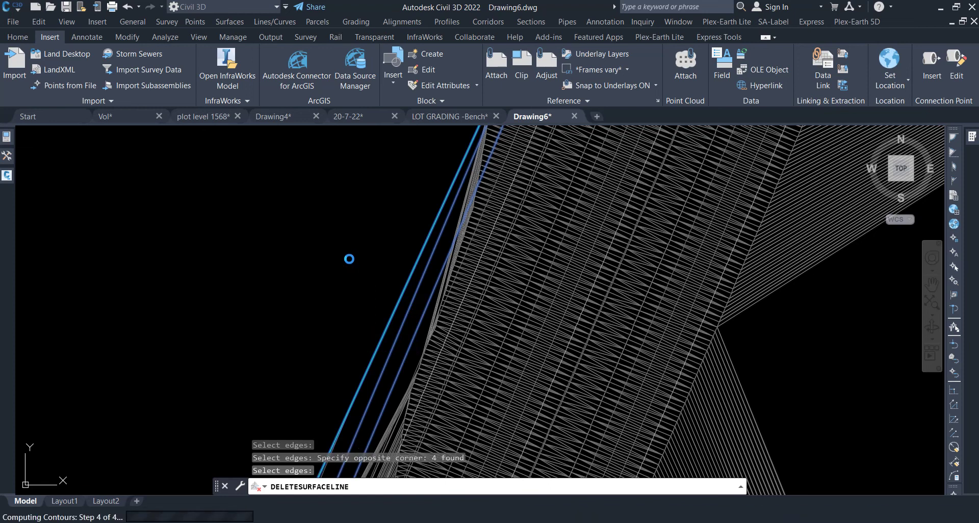
{"action": "scroll", "coordinate": [428, 211], "scroll_direction": "down", "scroll_amount": 2}
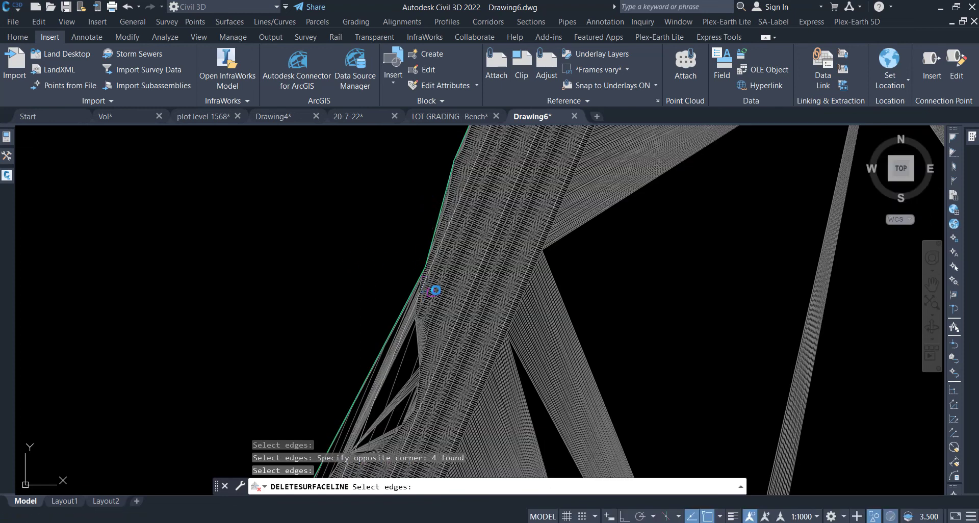
{"action": "scroll", "coordinate": [510, 244], "scroll_direction": "down", "scroll_amount": 2}
{"action": "scroll", "coordinate": [467, 293], "scroll_direction": "up", "scroll_amount": 3}
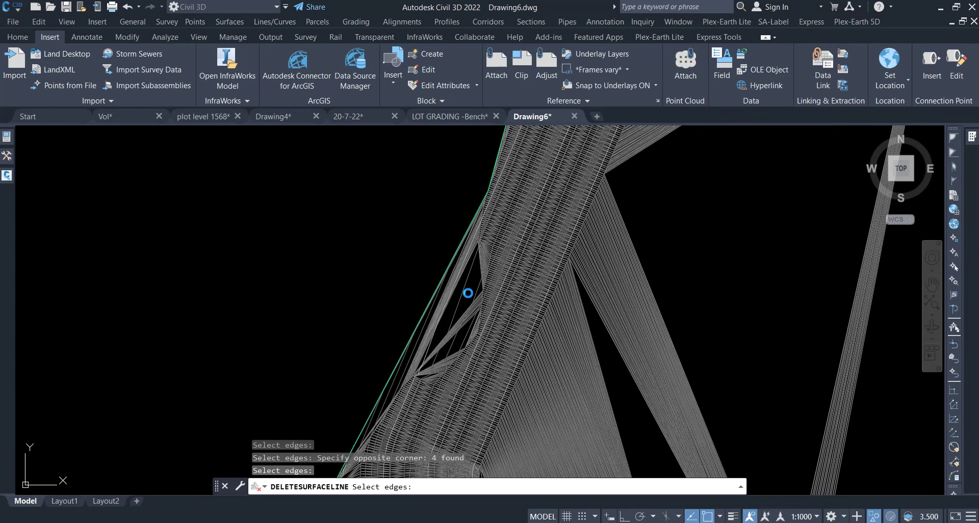